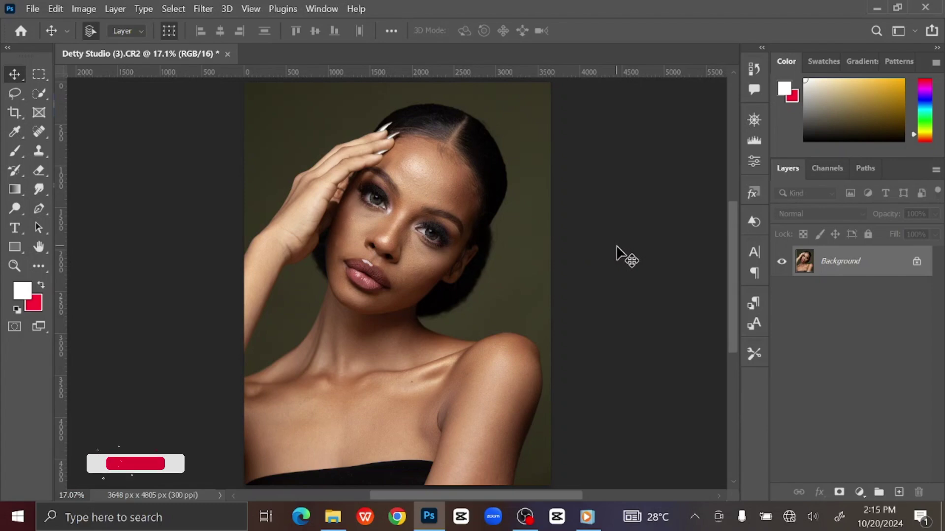
# Step: Duplicate the photo to a new layer named 'Blemish' and select the Spot Healing Brush
pyautogui.hotkey('ctrl', 'j')
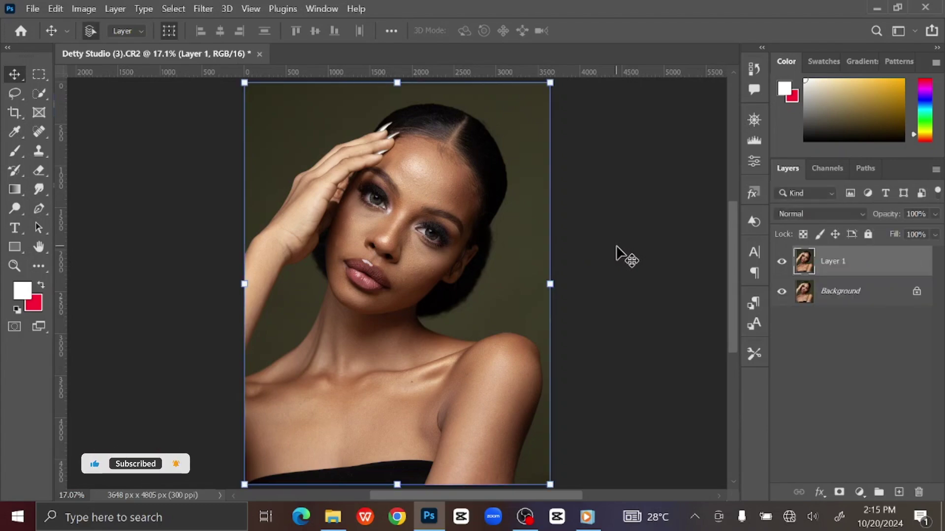
pyautogui.doubleClick(834, 262)
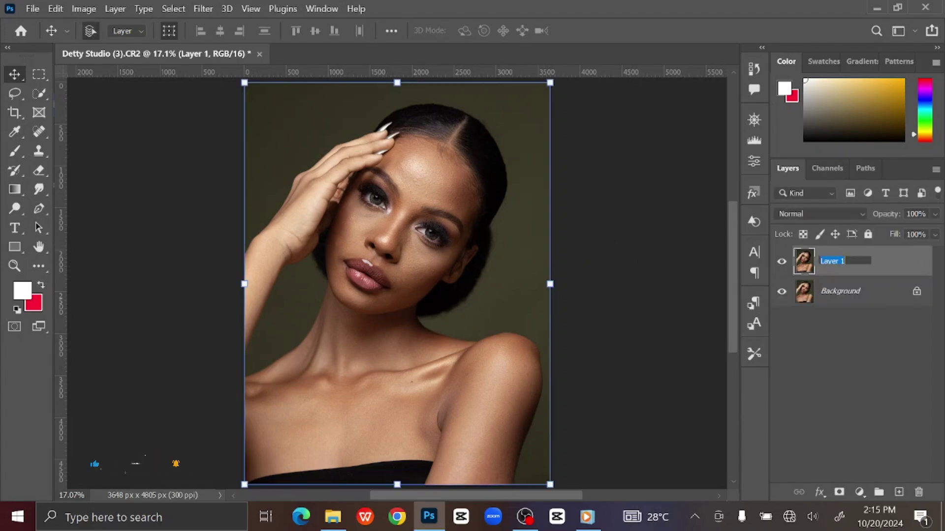
pyautogui.write('Blemish')
pyautogui.press('Return')
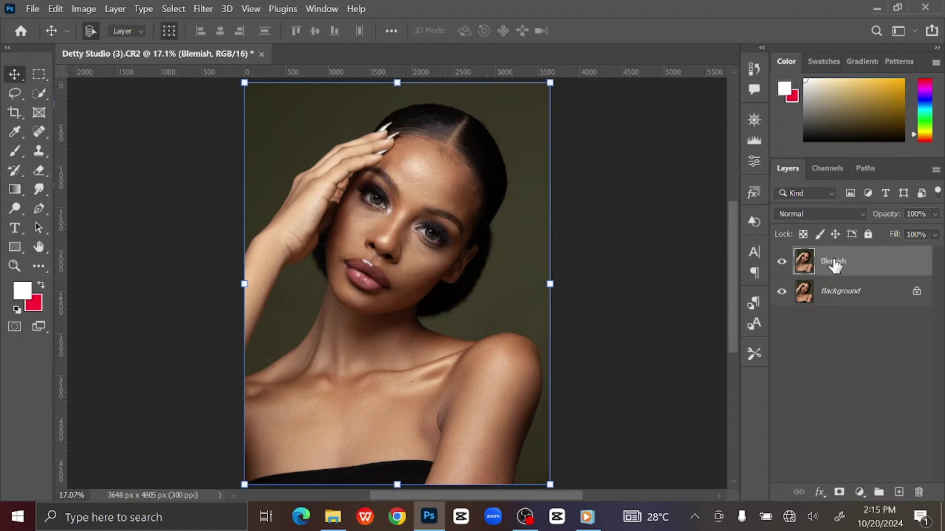
pyautogui.rightClick(39, 132)
pyautogui.click(89, 131)
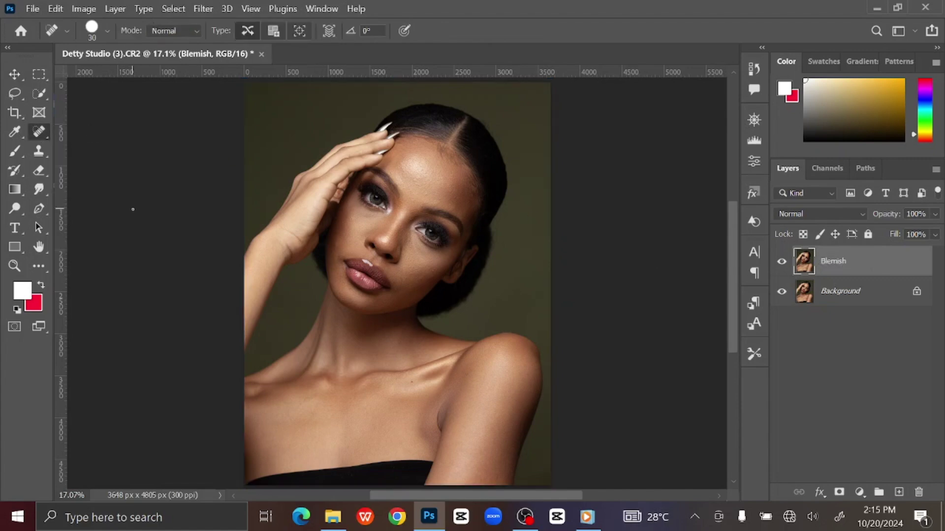
# Step: Zoom in on the face, shrink the brush slightly, and heal two dark forehead spots
pyautogui.hotkey('ctrl', '+')
pyautogui.hotkey('ctrl', '+')
pyautogui.hotkey('ctrl', '+')
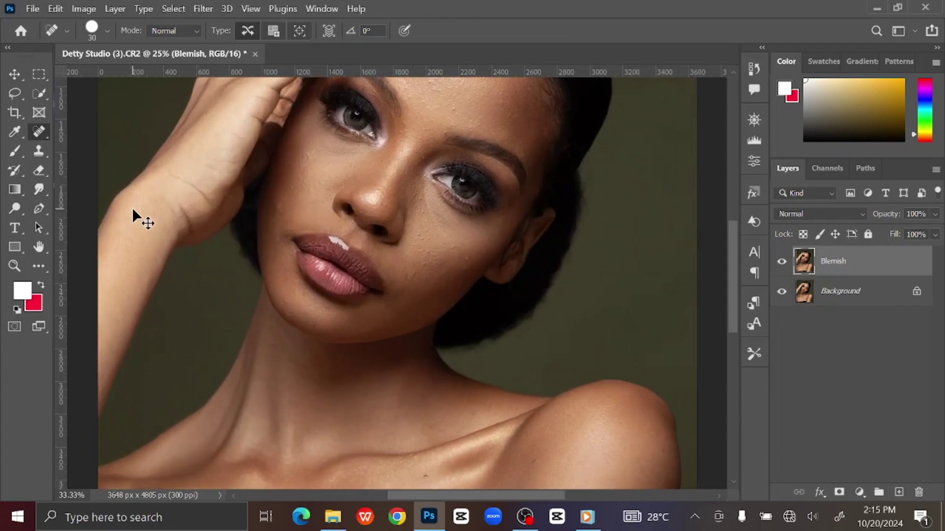
pyautogui.hotkey('ctrl', '+')
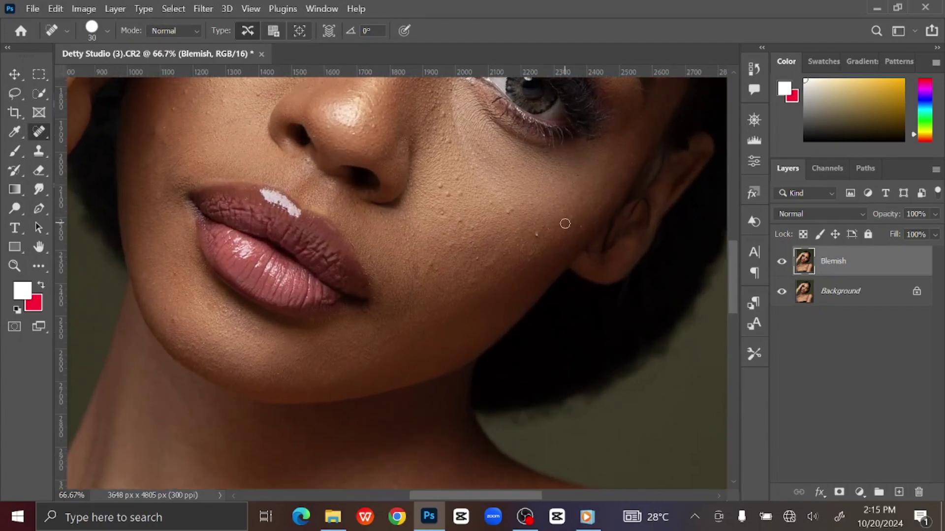
pyautogui.moveTo(564, 223); pyautogui.dragTo(543, 375)
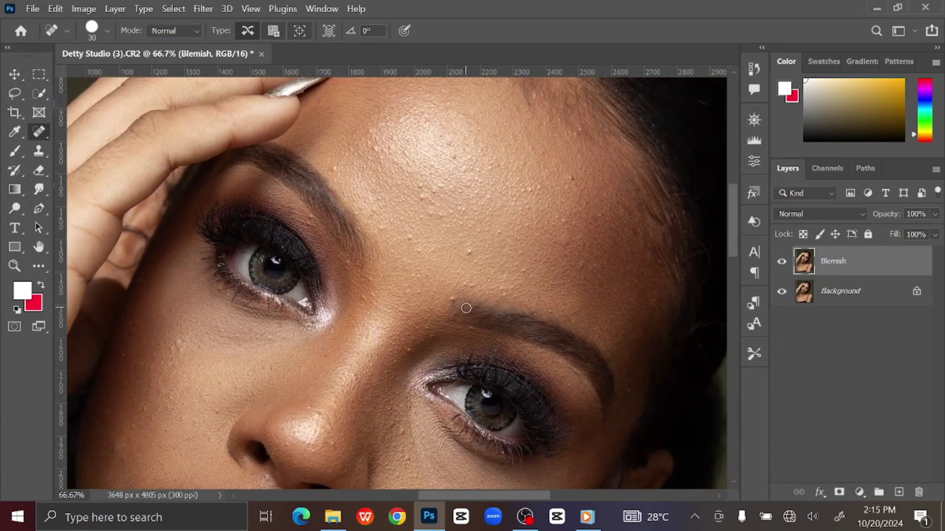
pyautogui.press('[')
pyautogui.click(463, 281)
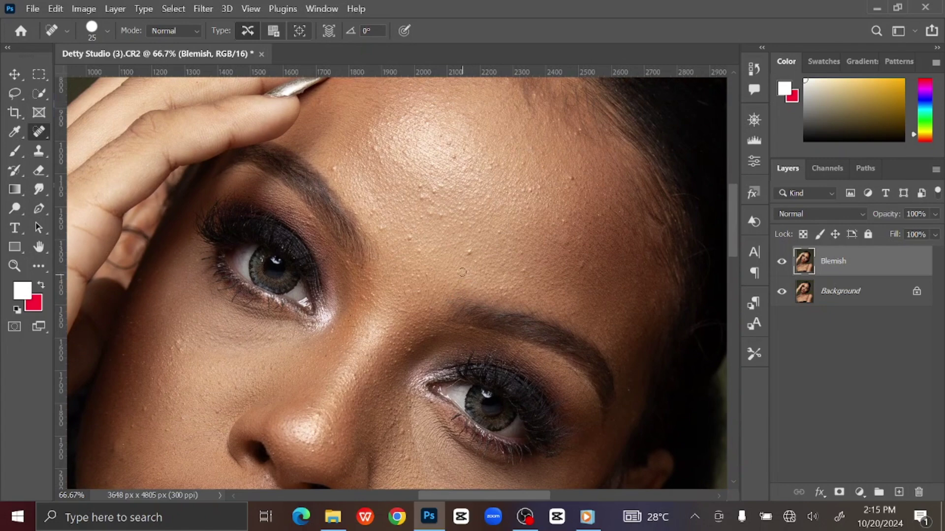
pyautogui.click(523, 260)
# Step: Heal the bumps and blemishes across the upper forehead and near the brow
pyautogui.moveTo(581, 188); pyautogui.dragTo(580, 224)
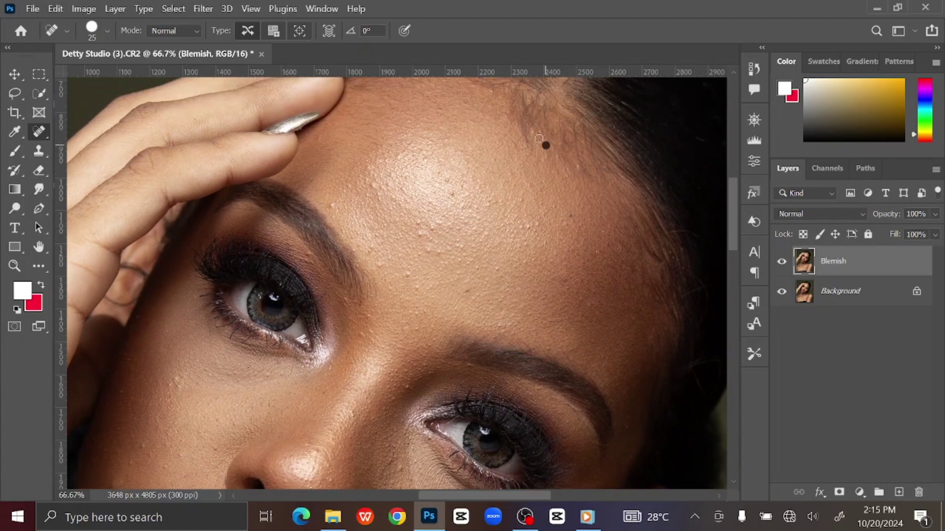
pyautogui.moveTo(550, 137); pyautogui.dragTo(556, 180)
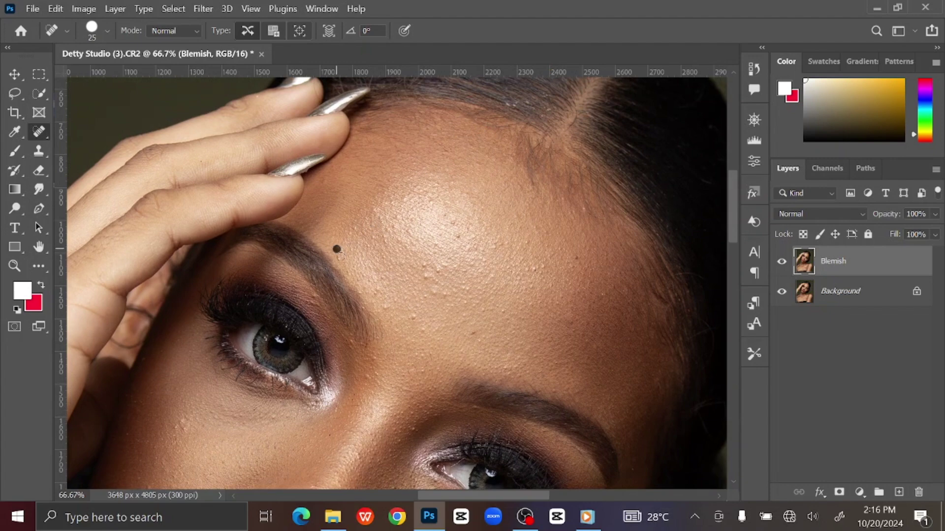
pyautogui.click(457, 268)
pyautogui.click(436, 288)
pyautogui.click(376, 294)
pyautogui.click(313, 296)
# Step: Heal the eyelid spot and the remaining forehead bumps and blemishes
pyautogui.scroll(1, 332, 346)
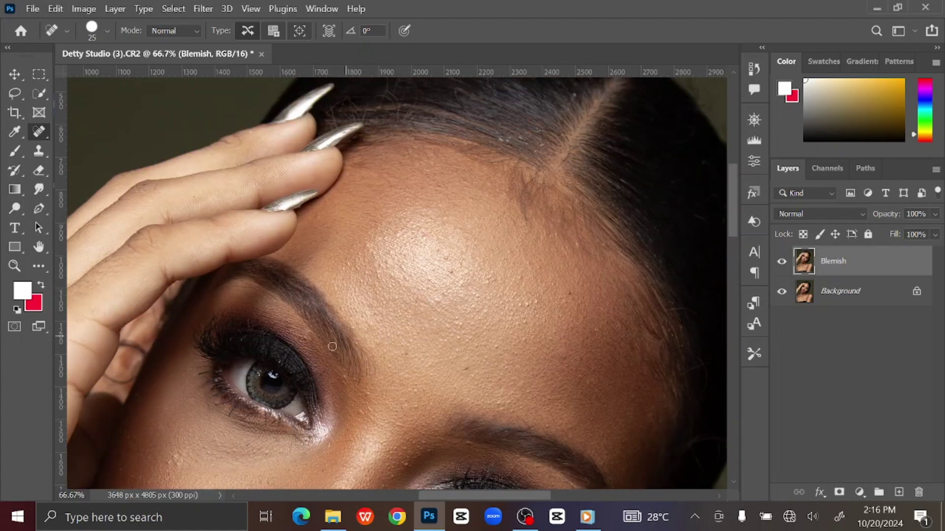
pyautogui.click(304, 338)
pyautogui.click(440, 298)
pyautogui.click(448, 255)
pyautogui.click(574, 331)
pyautogui.click(377, 238)
pyautogui.click(401, 230)
pyautogui.scroll(-3, 418, 247)
pyautogui.click(451, 280)
# Step: Heal the mole on the cheek
pyautogui.scroll(2, 517, 277)
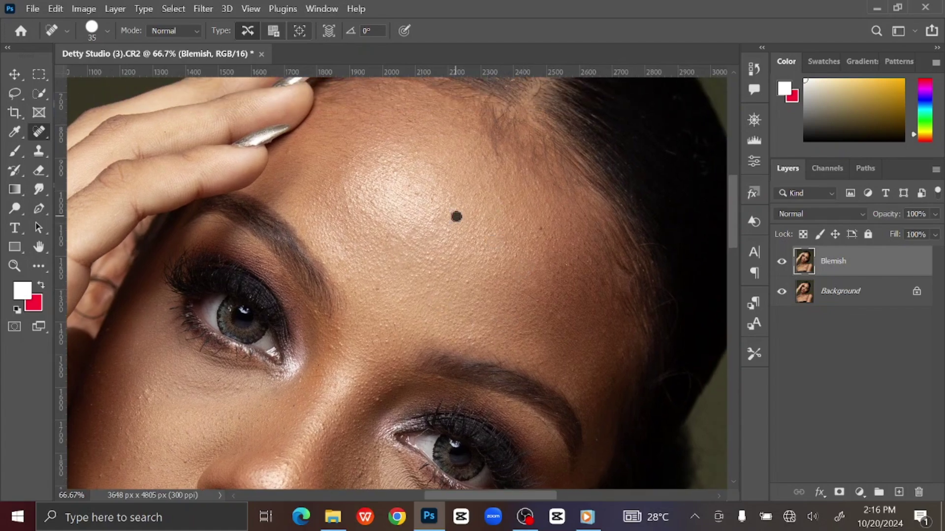
pyautogui.hscroll(-4, 545, 253)
pyautogui.scroll(-2, 544, 253)
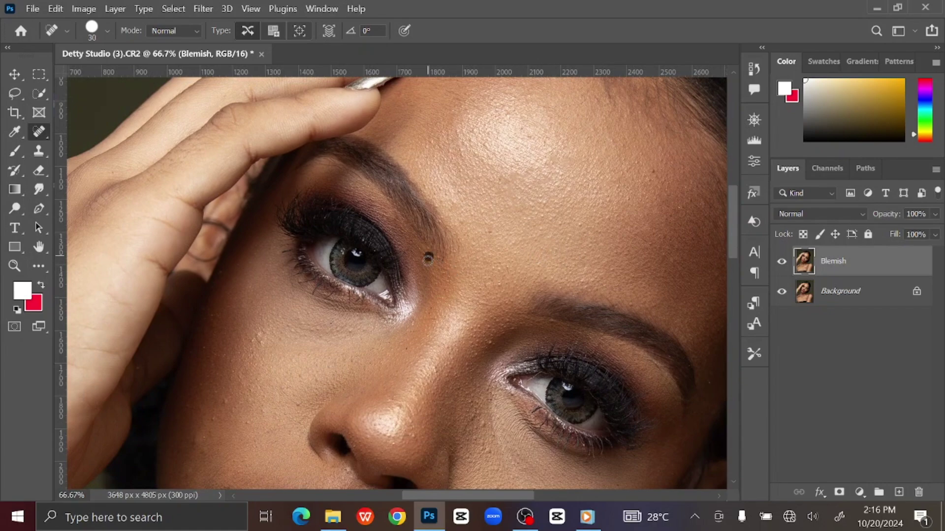
pyautogui.scroll(2, 400, 246)
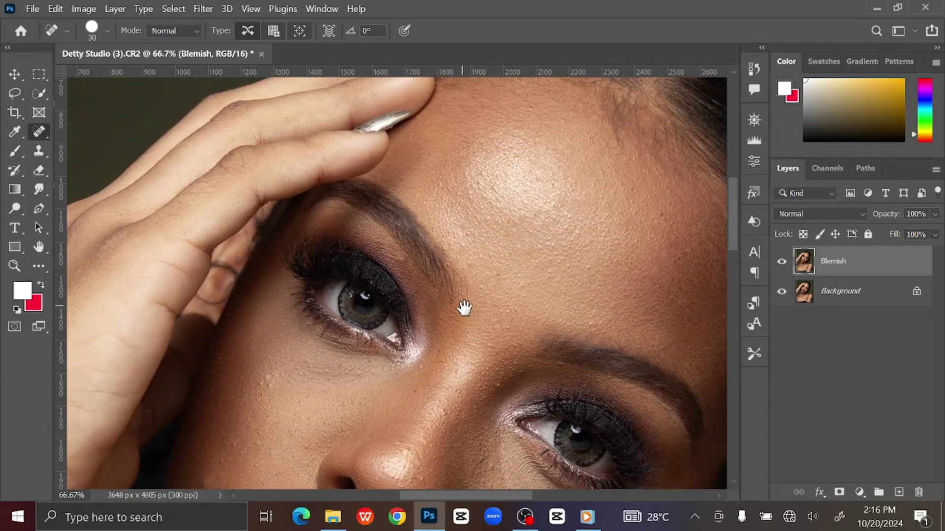
pyautogui.scroll(-5, 487, 296)
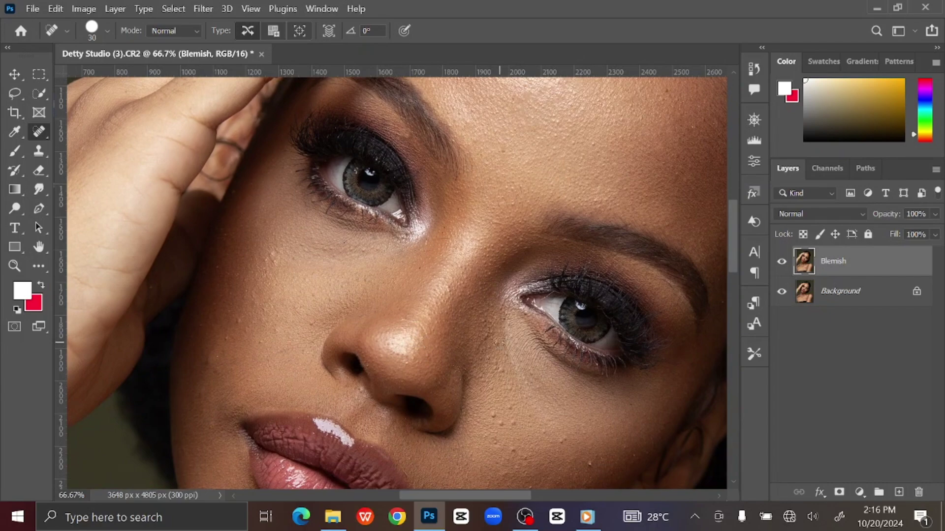
pyautogui.click(487, 333)
pyautogui.moveTo(503, 370); pyautogui.dragTo(487, 357)
pyautogui.scroll(-5, 491, 326)
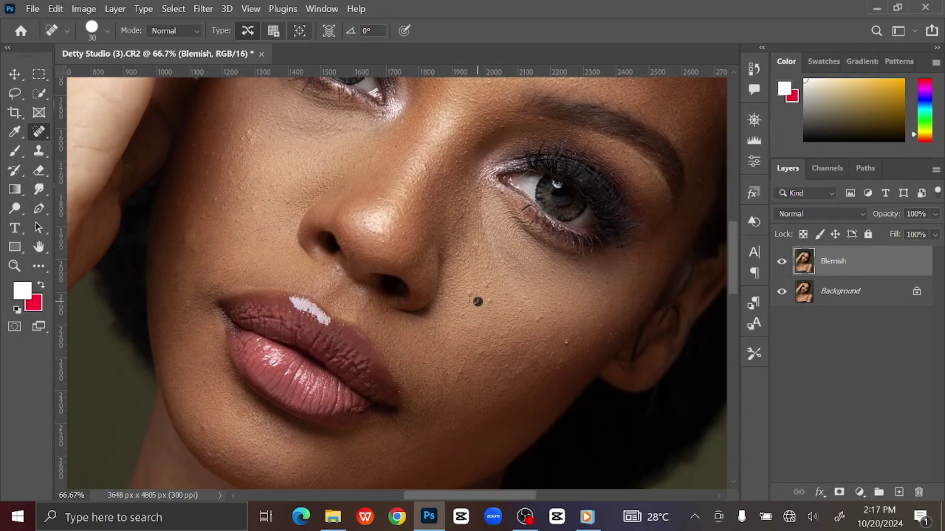
# Step: Heal the seven spots and bumps on the right cheek
pyautogui.click(488, 300)
pyautogui.click(512, 371)
pyautogui.click(493, 366)
pyautogui.click(466, 363)
pyautogui.click(492, 347)
pyautogui.click(505, 332)
pyautogui.click(451, 382)
# Step: Heal the spots below the nostril, near the eye, on the left cheek, and beside the nose
pyautogui.click(331, 276)
pyautogui.moveTo(377, 274); pyautogui.dragTo(436, 356)
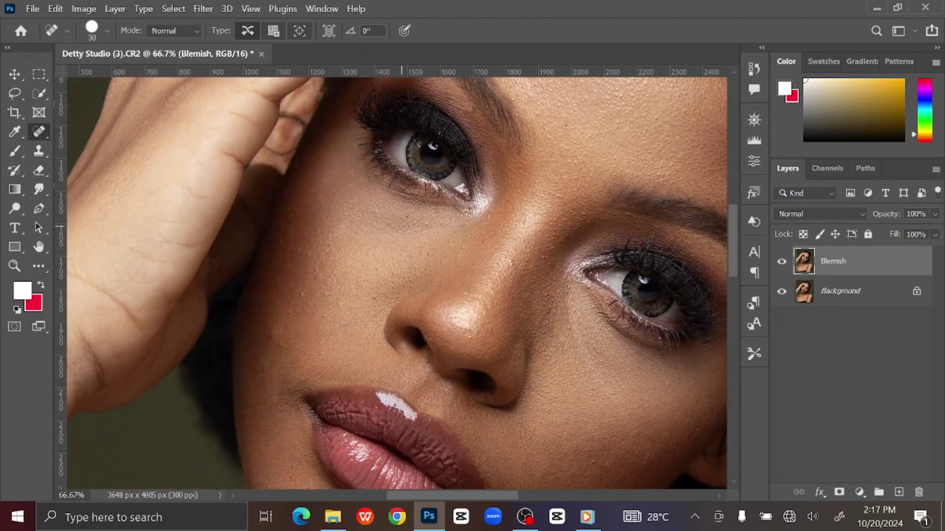
pyautogui.click(432, 220)
pyautogui.click(274, 338)
pyautogui.moveTo(375, 300); pyautogui.dragTo(439, 196)
pyautogui.click(343, 198)
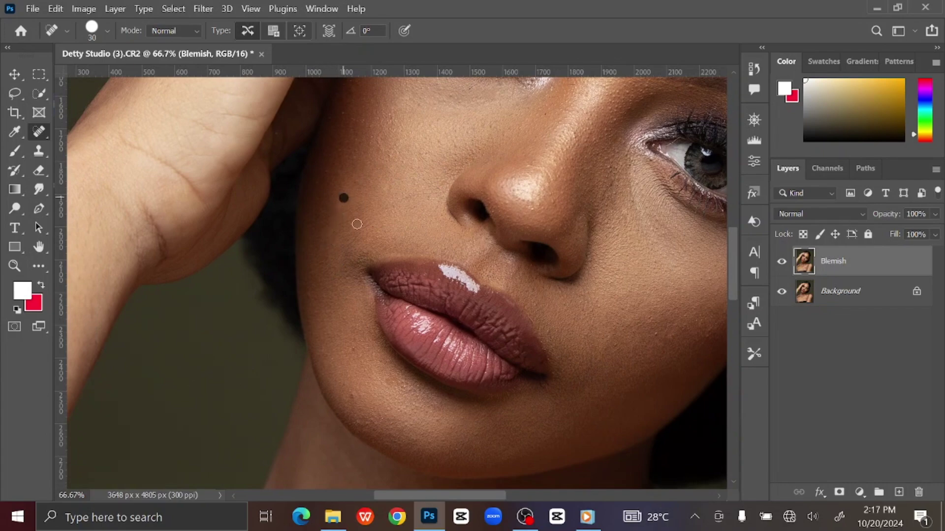
# Step: Heal the spot on the chin and a dark spot on the forehead
pyautogui.click(390, 388)
pyautogui.moveTo(394, 376)
pyautogui.mouseDown()
pyautogui.moveTo(430, 367)
pyautogui.moveTo(455, 321)
pyautogui.moveTo(420, 390)
pyautogui.moveTo(327, 348)
pyautogui.mouseUp()
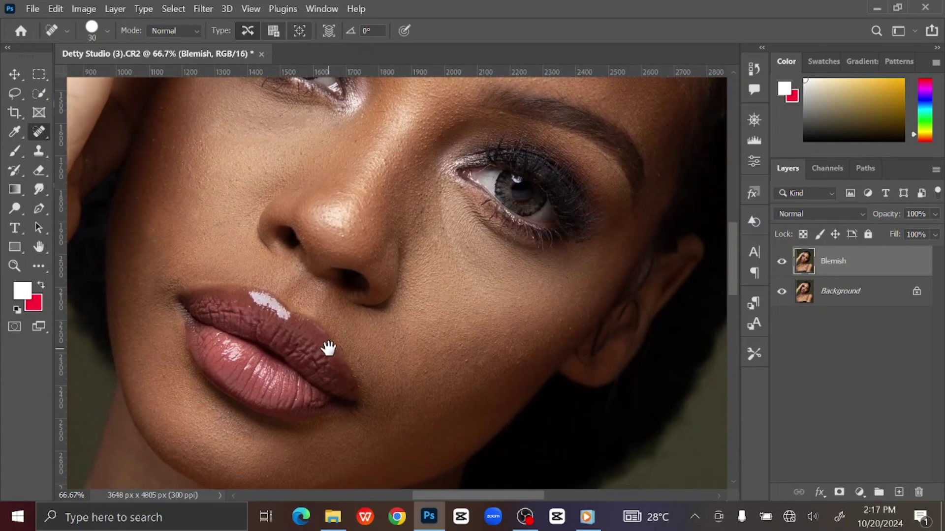
pyautogui.moveTo(515, 308); pyautogui.dragTo(211, 327)
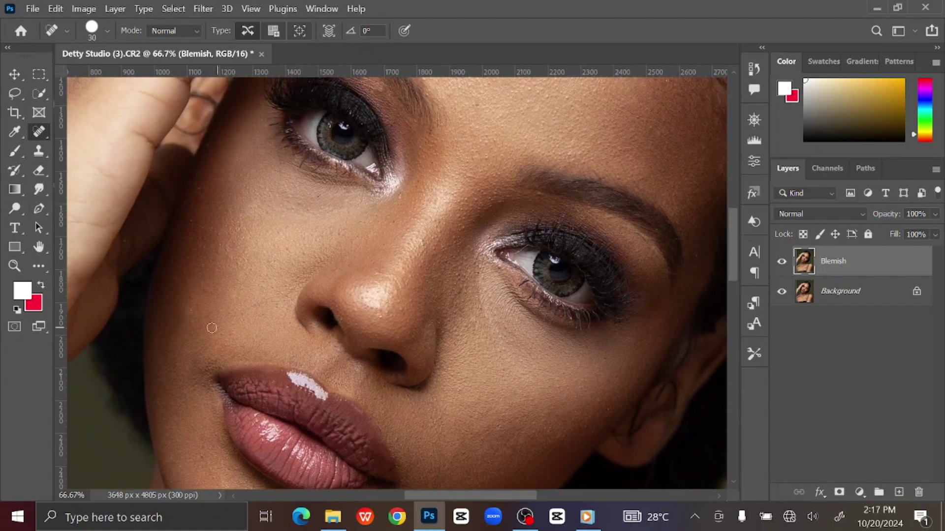
pyautogui.moveTo(316, 344); pyautogui.dragTo(386, 305)
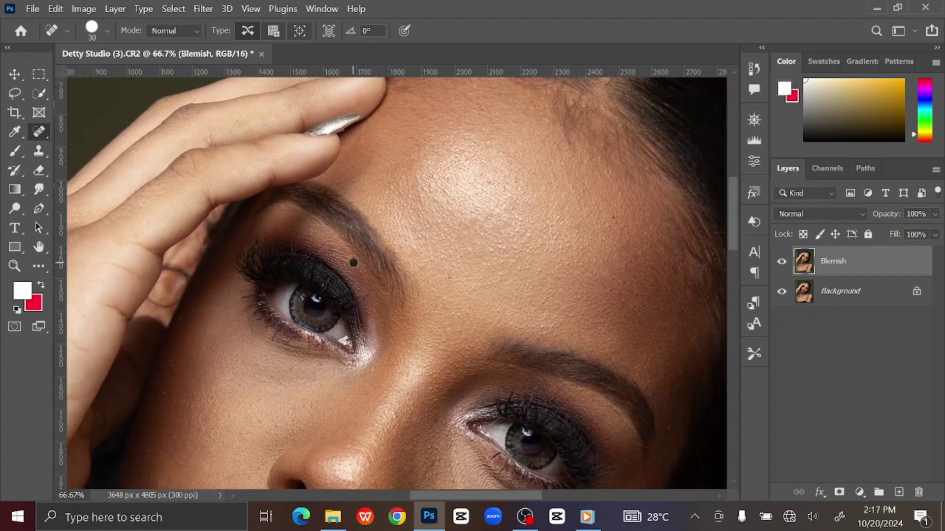
pyautogui.moveTo(349, 261)
pyautogui.mouseDown()
pyautogui.moveTo(416, 359)
pyautogui.moveTo(374, 250)
pyautogui.mouseUp()
pyautogui.click(380, 254)
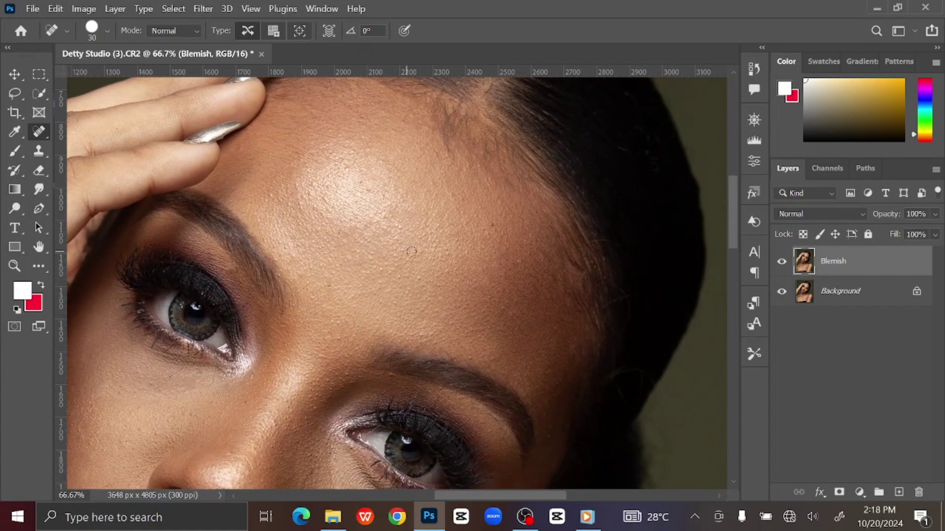
pyautogui.scroll(-3, 406, 311)
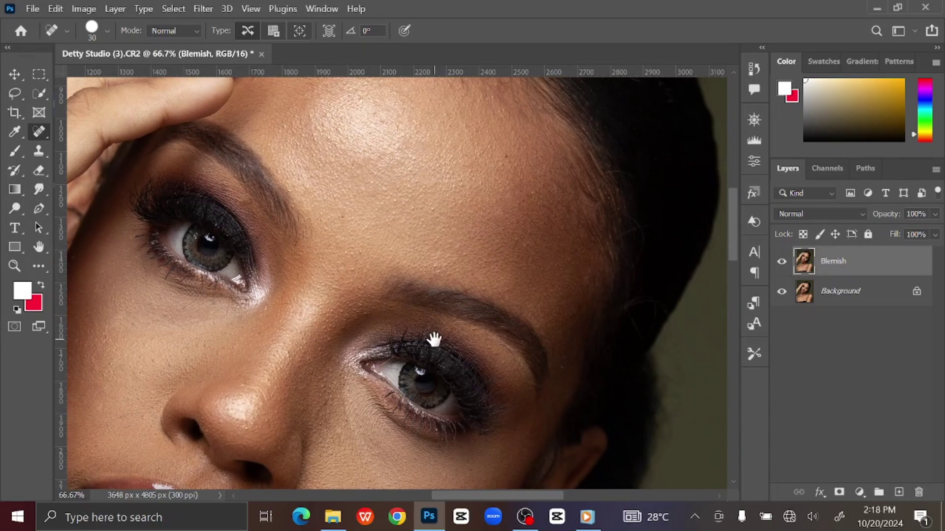
pyautogui.moveTo(433, 338); pyautogui.dragTo(537, 239)
# Step: Heal the dark spot on the collarbone and the dark mole on the chest
pyautogui.scroll(-5, 537, 239)
pyautogui.moveTo(630, 276); pyautogui.dragTo(468, 264)
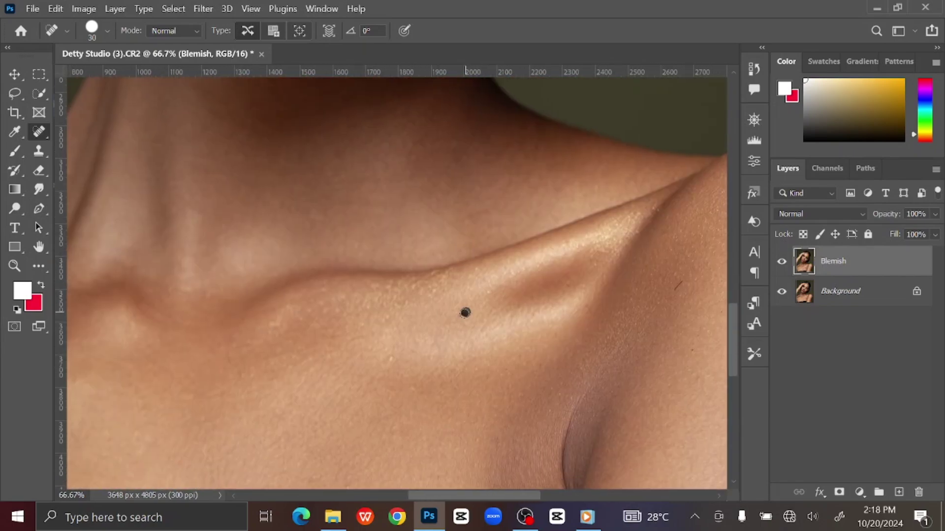
pyautogui.click(462, 313)
pyautogui.moveTo(614, 330); pyautogui.dragTo(428, 327)
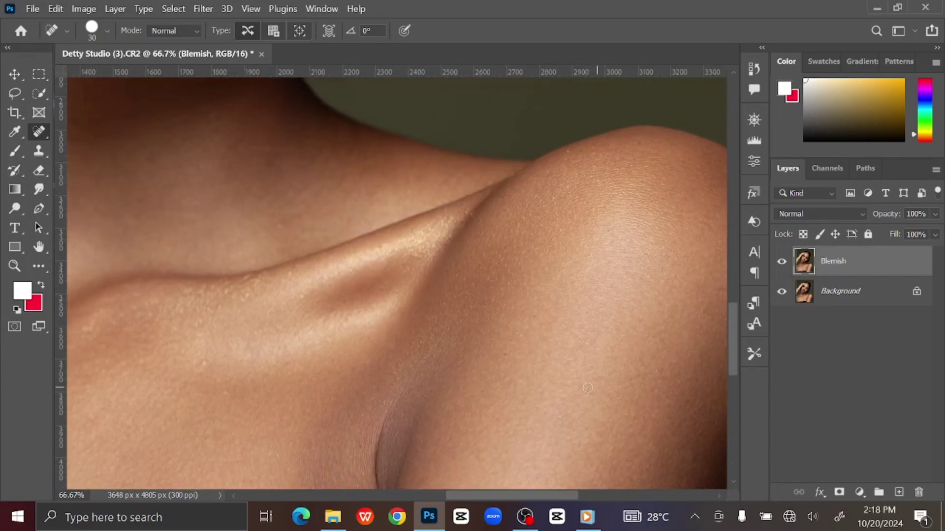
pyautogui.moveTo(587, 388); pyautogui.dragTo(702, 226)
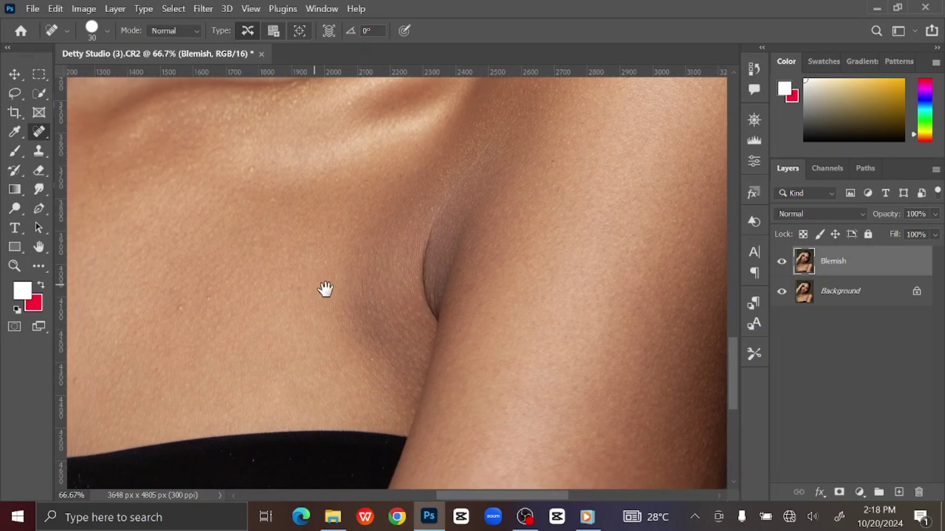
pyautogui.moveTo(325, 290); pyautogui.dragTo(453, 302)
pyautogui.click(309, 319)
# Step: Heal the cluster of chest spots and the two spots near the collarbone
pyautogui.moveTo(356, 333); pyautogui.dragTo(538, 368)
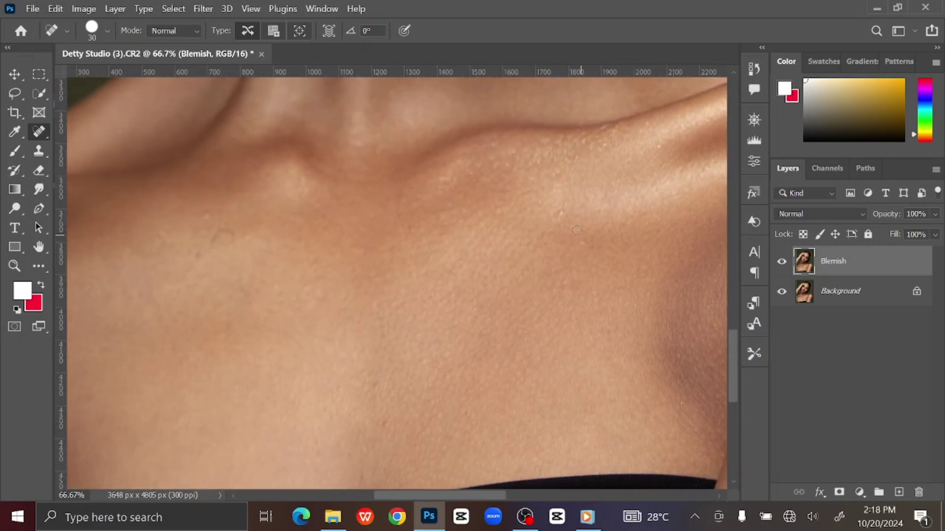
pyautogui.moveTo(428, 278); pyautogui.dragTo(575, 276)
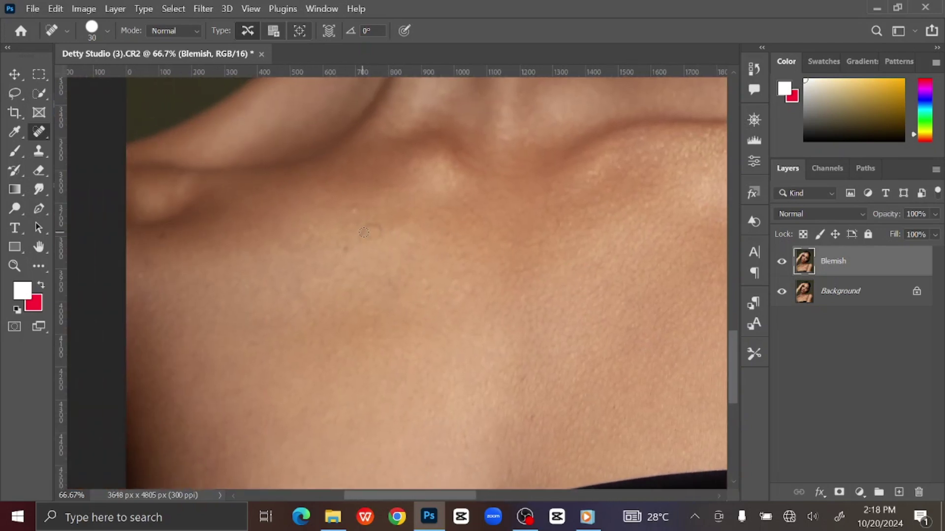
pyautogui.click(367, 226)
pyautogui.click(381, 233)
pyautogui.click(354, 211)
pyautogui.click(166, 239)
pyautogui.click(175, 195)
# Step: Heal the last spot on the cheek, then switch to the Move tool
pyautogui.moveTo(474, 253); pyautogui.dragTo(450, 412)
pyautogui.moveTo(408, 93); pyautogui.dragTo(452, 389)
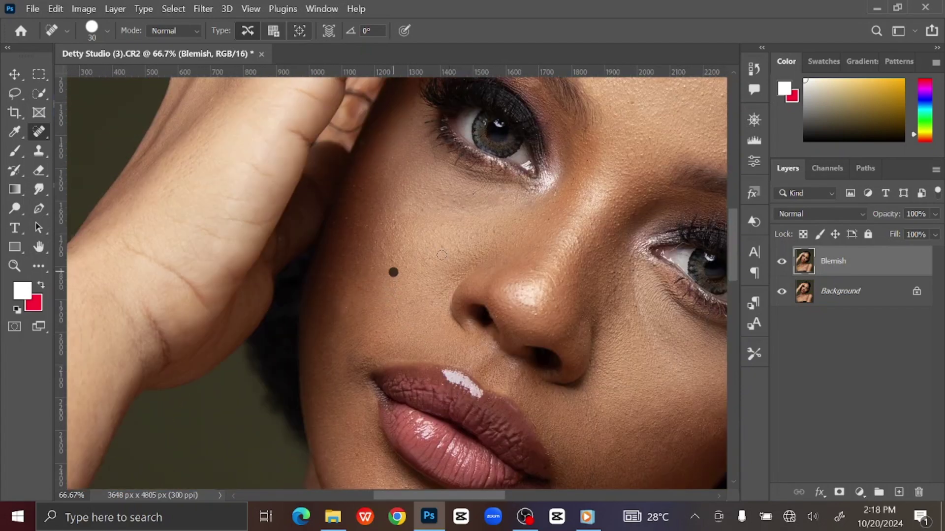
pyautogui.moveTo(499, 255); pyautogui.dragTo(374, 315)
pyautogui.moveTo(369, 269); pyautogui.dragTo(315, 235)
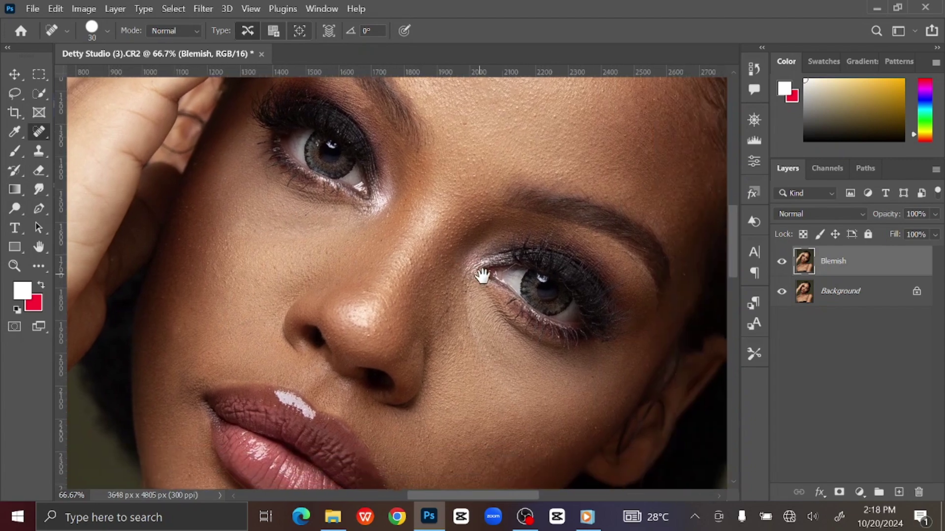
pyautogui.click(457, 336)
pyautogui.moveTo(533, 268); pyautogui.dragTo(517, 400)
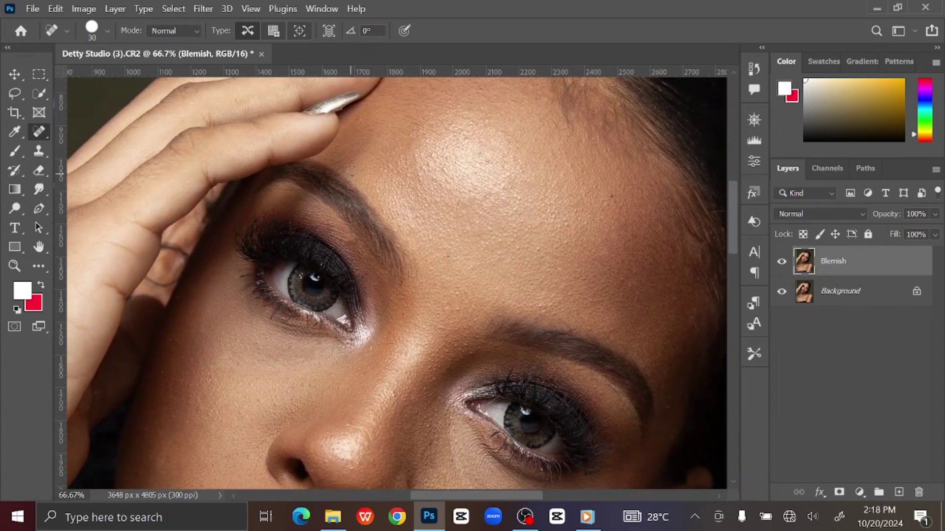
pyautogui.click(14, 73)
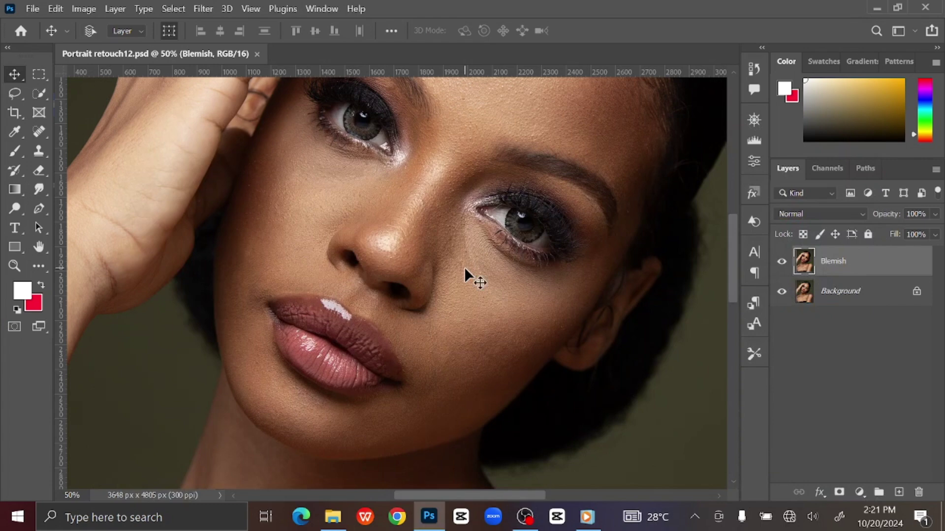
# Step: Fit the image on screen, duplicate Blemish, and rename the two copies 'High' and 'Low'
pyautogui.hotkey('ctrl', '0')
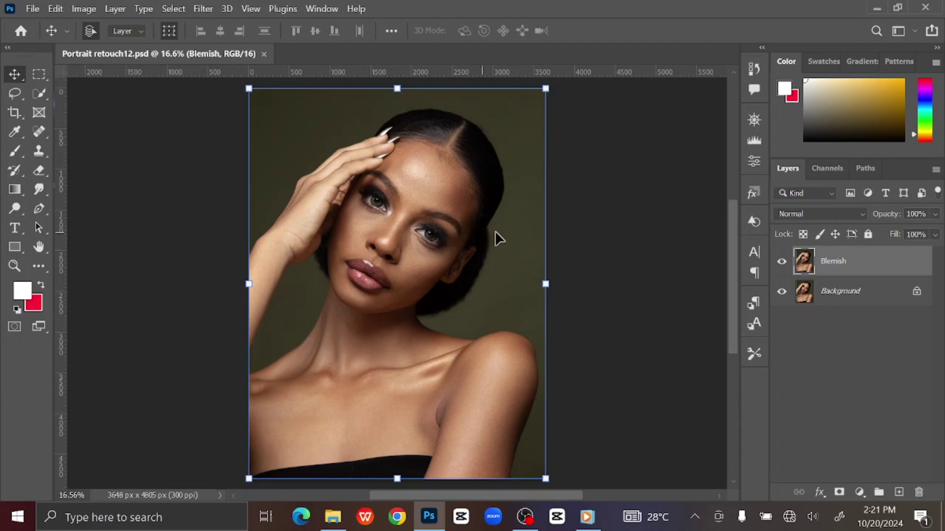
pyautogui.hotkey('ctrl', 'j')
pyautogui.hotkey('ctrl', 'j')
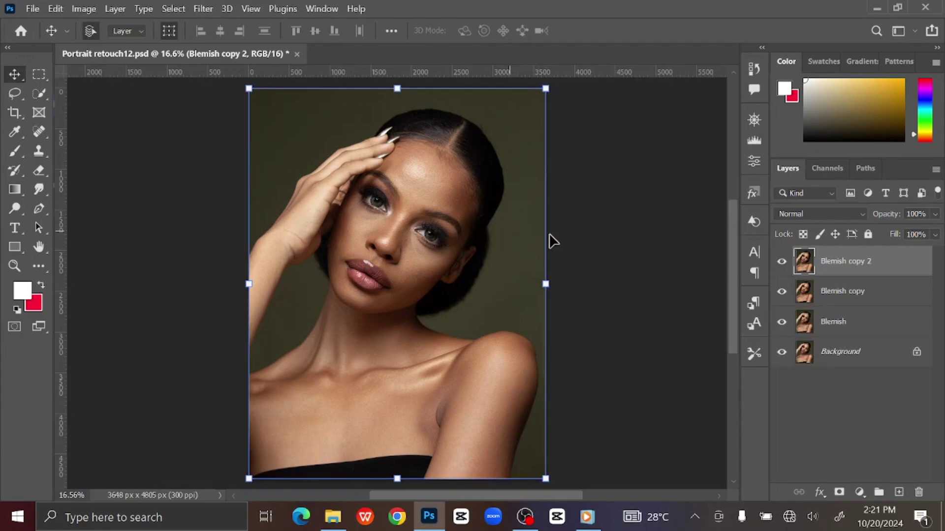
pyautogui.doubleClick(843, 261)
pyautogui.write('H')
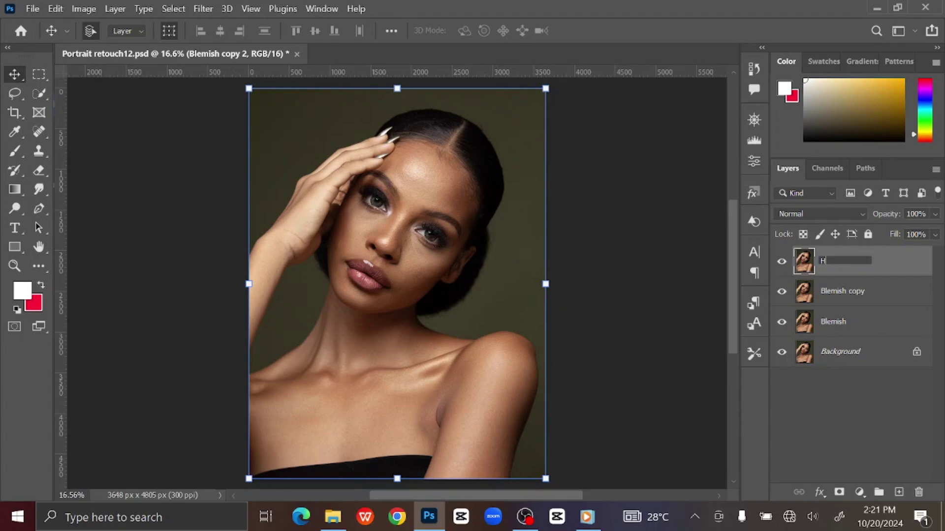
pyautogui.write('igh')
pyautogui.press('Return')
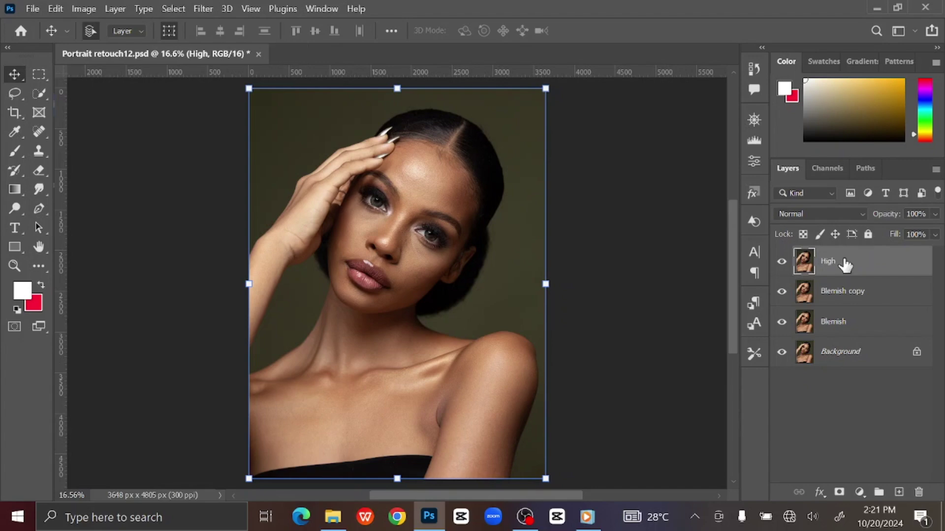
pyautogui.doubleClick(842, 293)
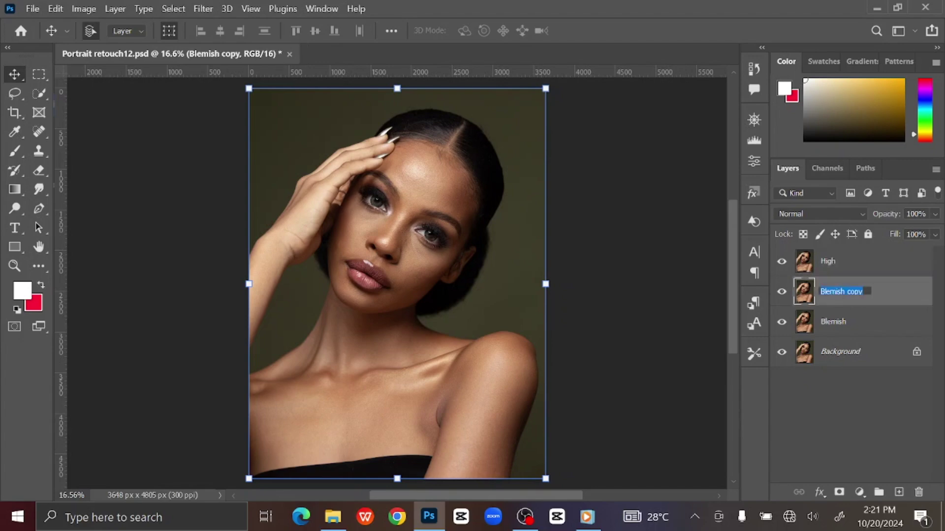
pyautogui.write('Low')
pyautogui.press('Return')
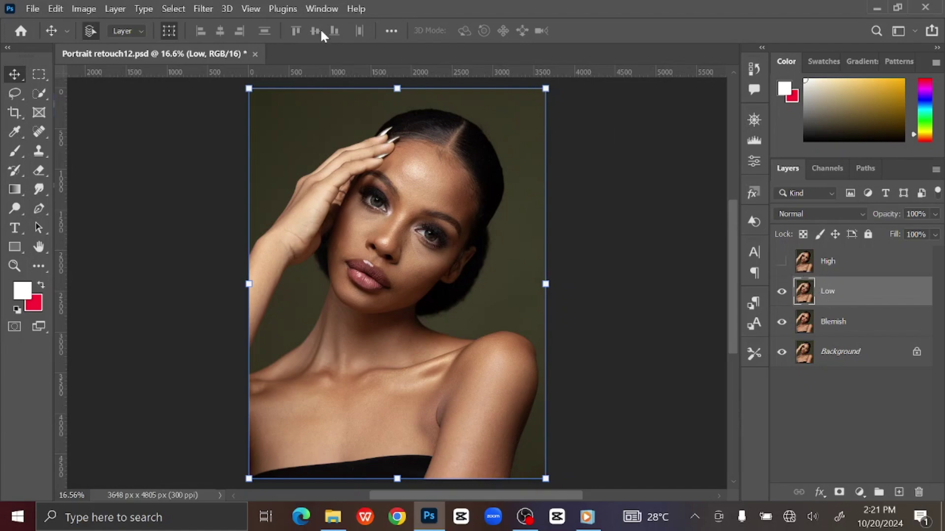
# Step: Apply Filter > Blur > Gaussian Blur with a 10-pixel radius to the Low layer
pyautogui.click(203, 9)
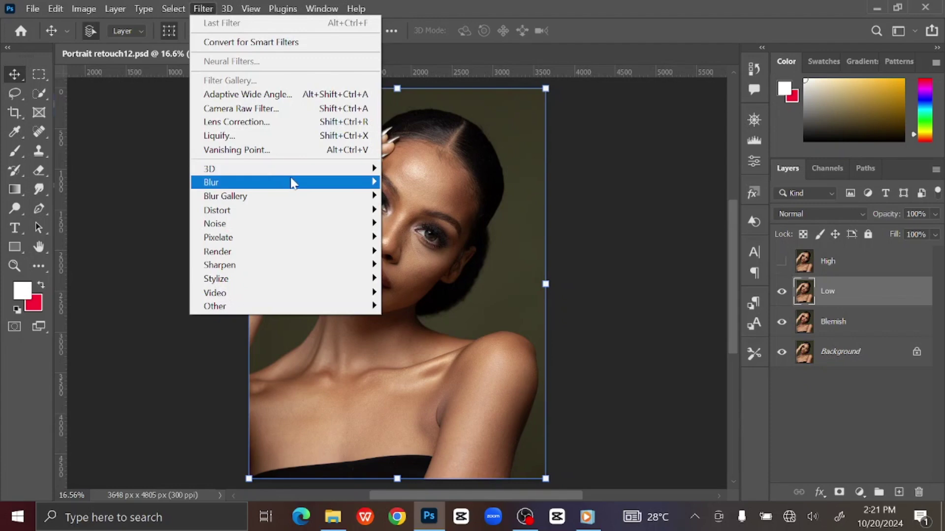
pyautogui.moveTo(291, 182)
pyautogui.click(433, 238)
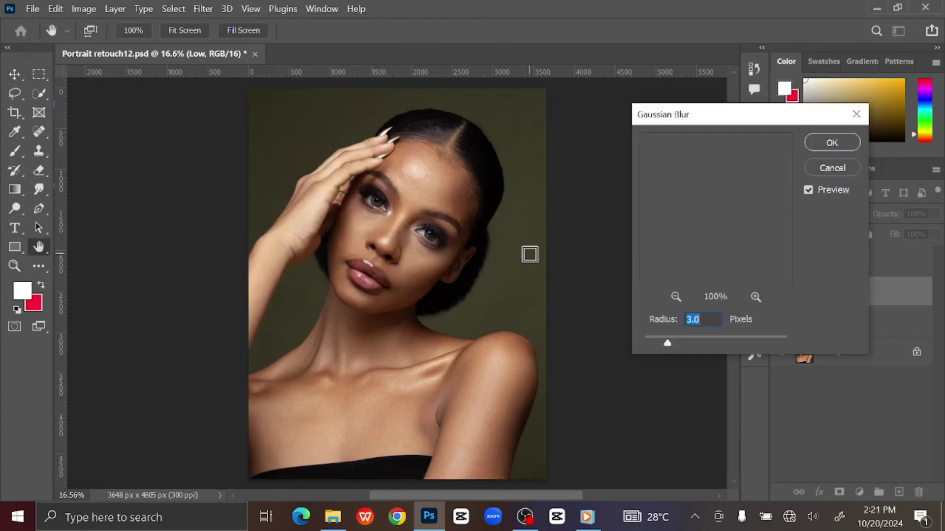
pyautogui.moveTo(649, 321); pyautogui.dragTo(664, 320)
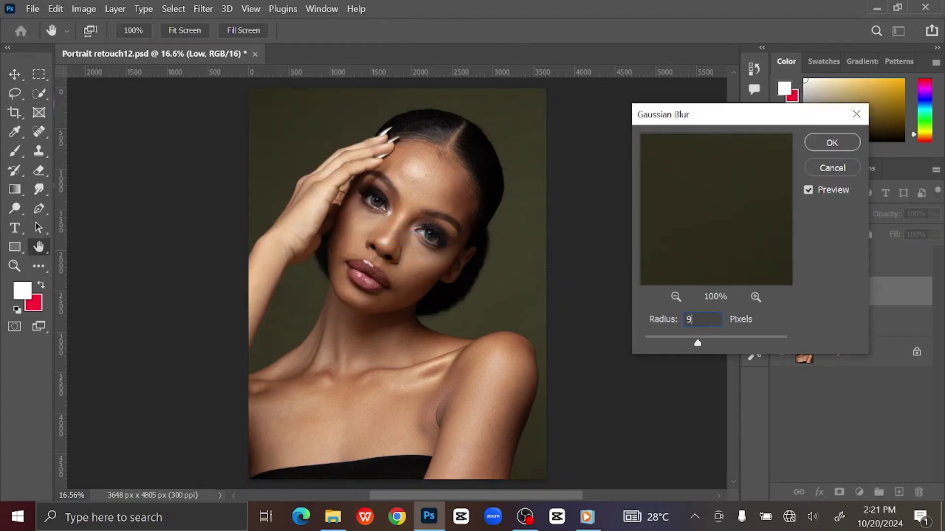
pyautogui.write('10')
pyautogui.click(828, 145)
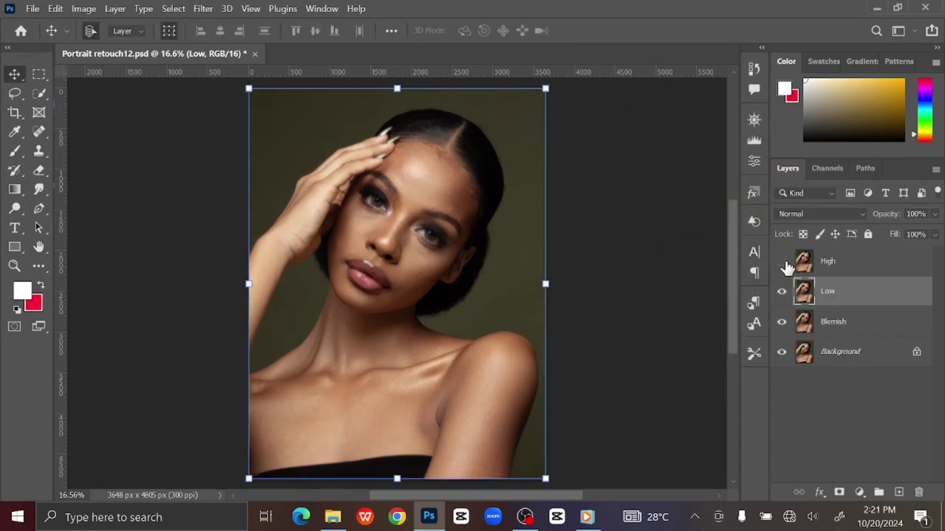
# Step: On the High layer, set Apply Image to source layer Low with Subtract blending, scale 2, offset 128
pyautogui.click(861, 266)
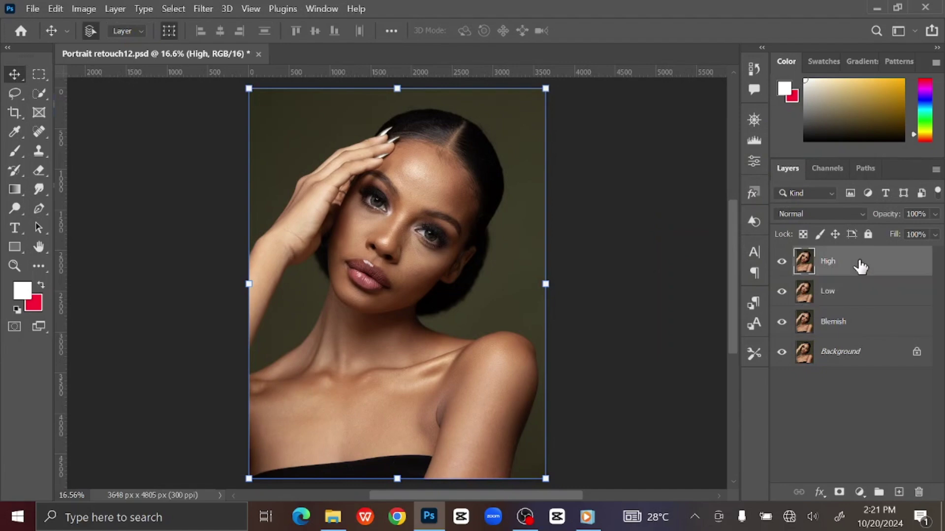
pyautogui.click(83, 9)
pyautogui.click(129, 210)
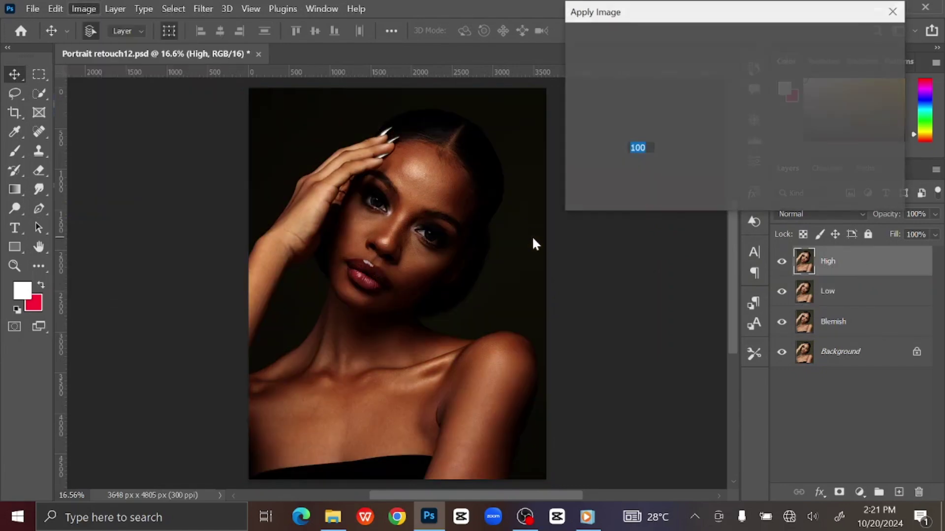
pyautogui.click(695, 60)
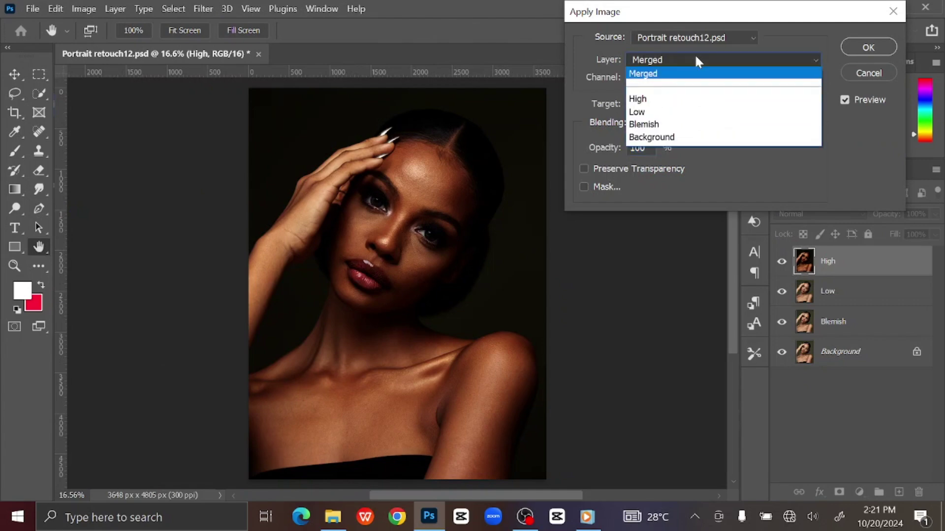
pyautogui.click(685, 111)
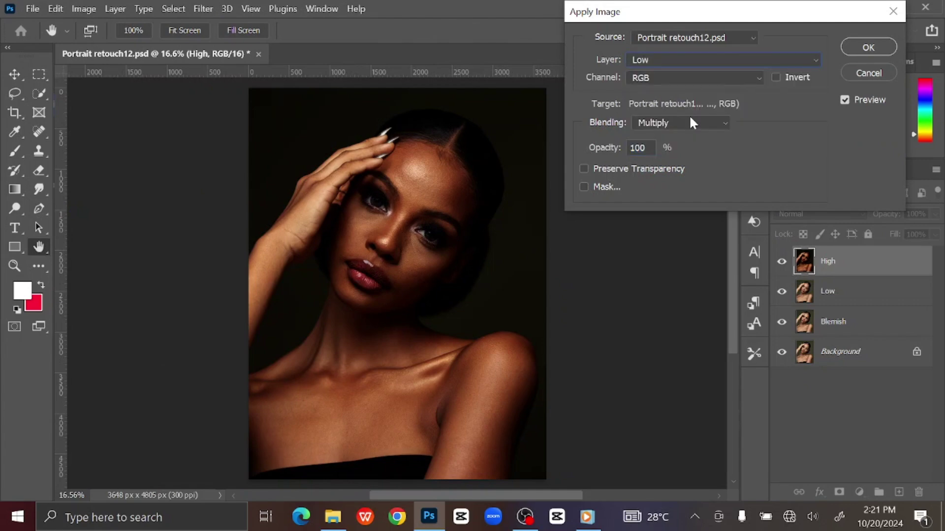
pyautogui.click(691, 120)
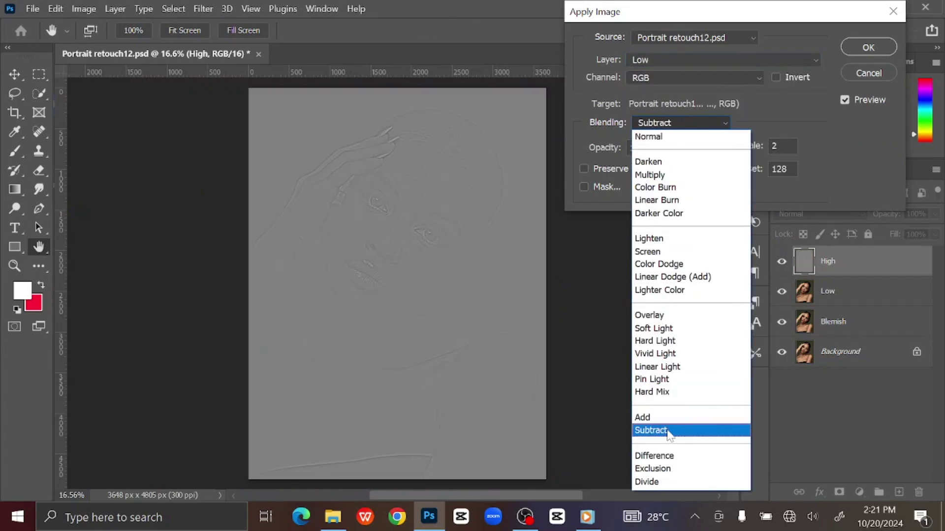
pyautogui.click(668, 431)
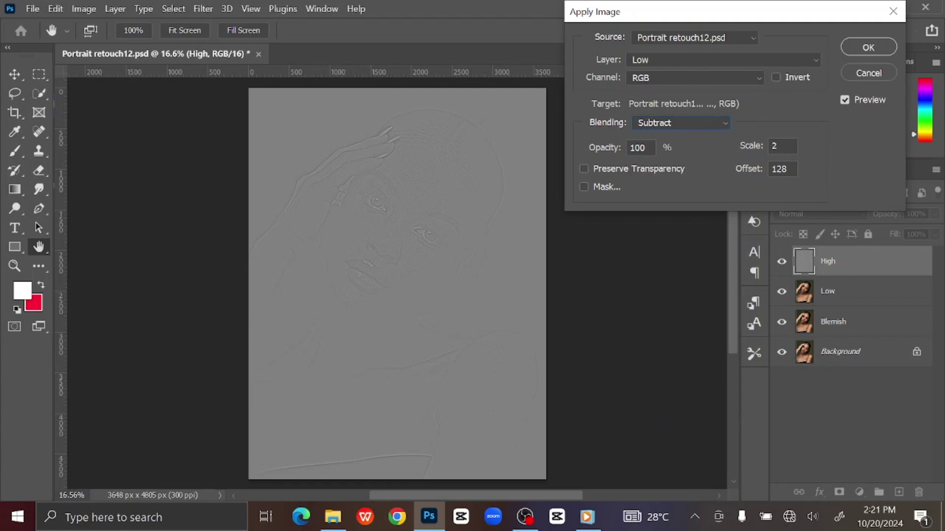
pyautogui.press('Tab')
# Step: Confirm Apply Image, set the High layer to Linear Light, and select the Low layer
pyautogui.click(868, 47)
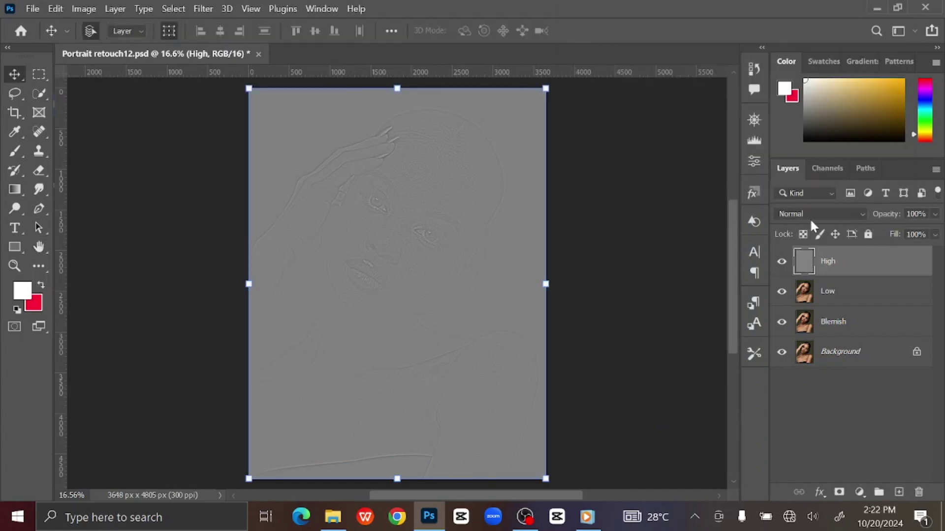
pyautogui.click(816, 214)
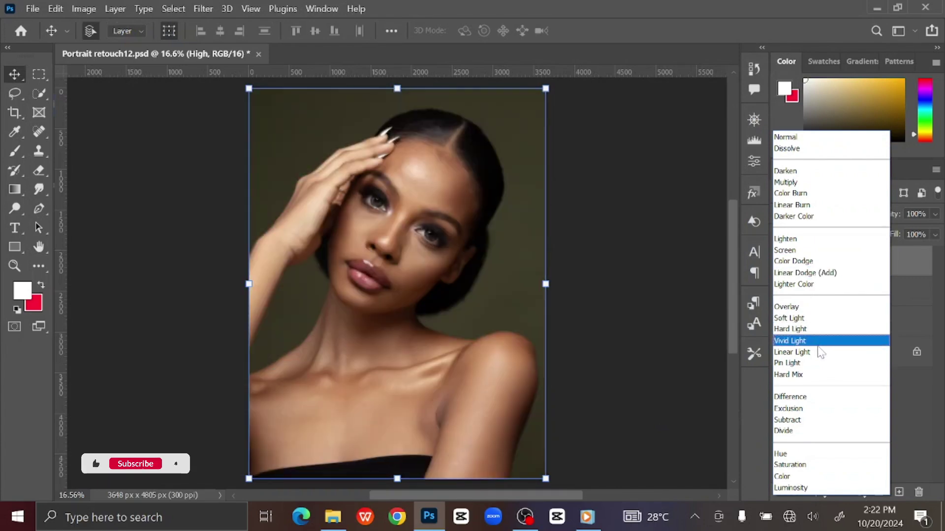
pyautogui.click(818, 352)
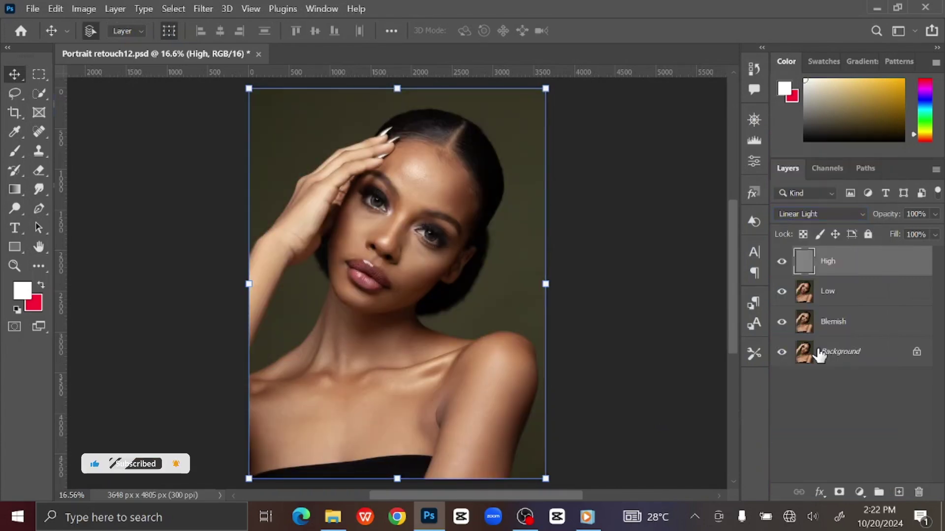
pyautogui.click(856, 295)
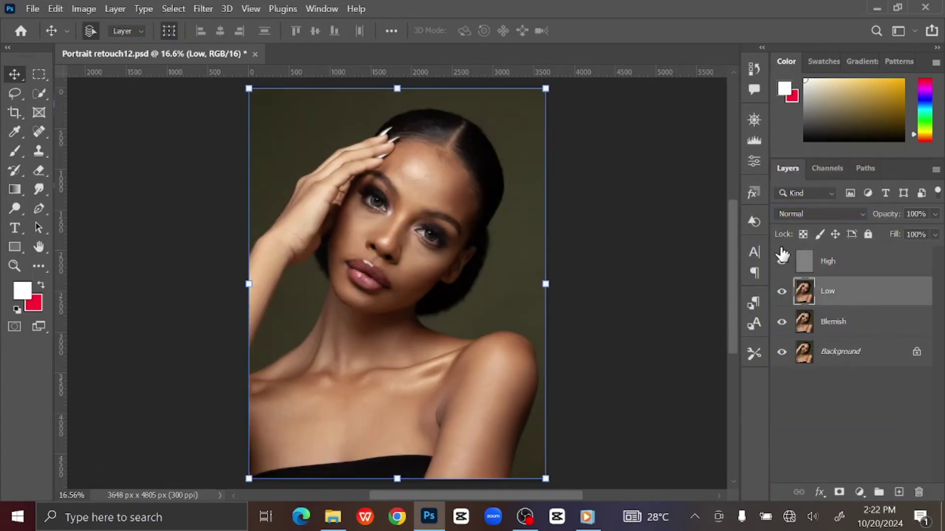
# Step: Switch to the Mixer Brush and check its load/clean options: Wet 10%, Load 75%, Mix 90%
pyautogui.click(17, 148)
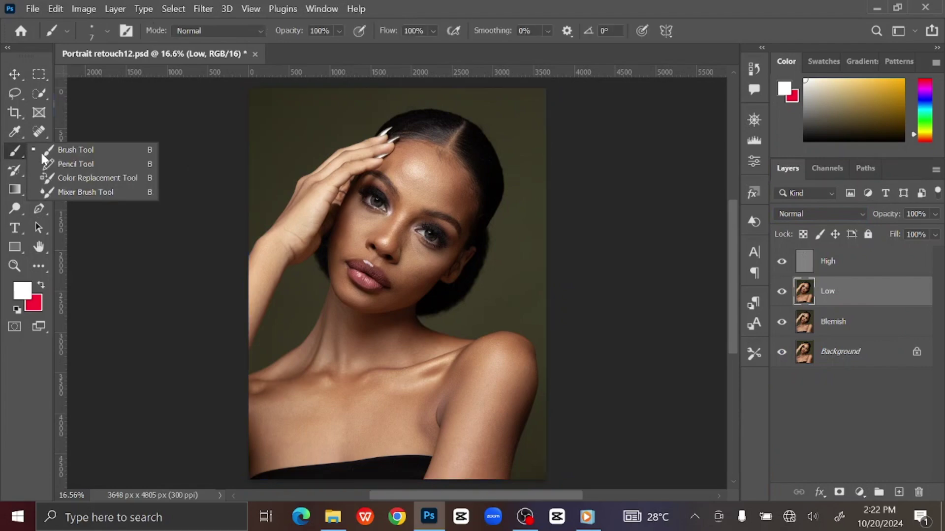
pyautogui.click(94, 192)
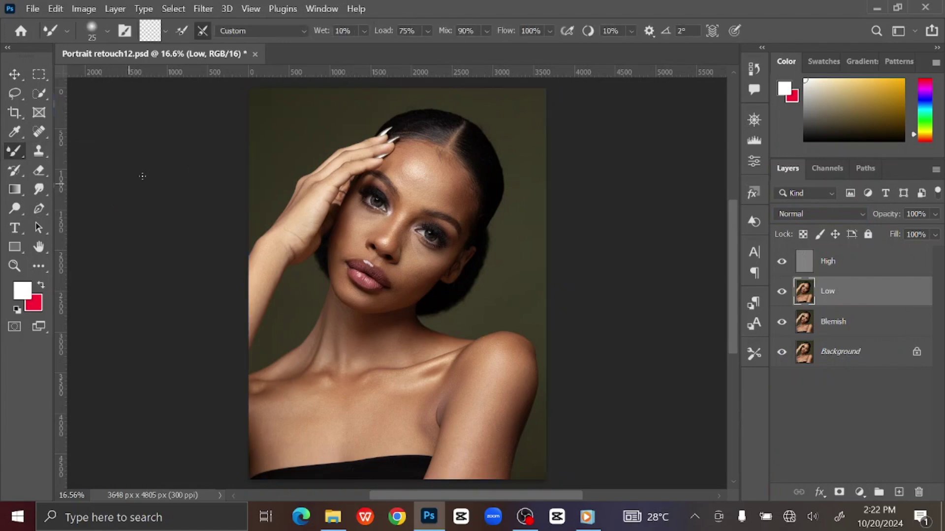
pyautogui.click(166, 29)
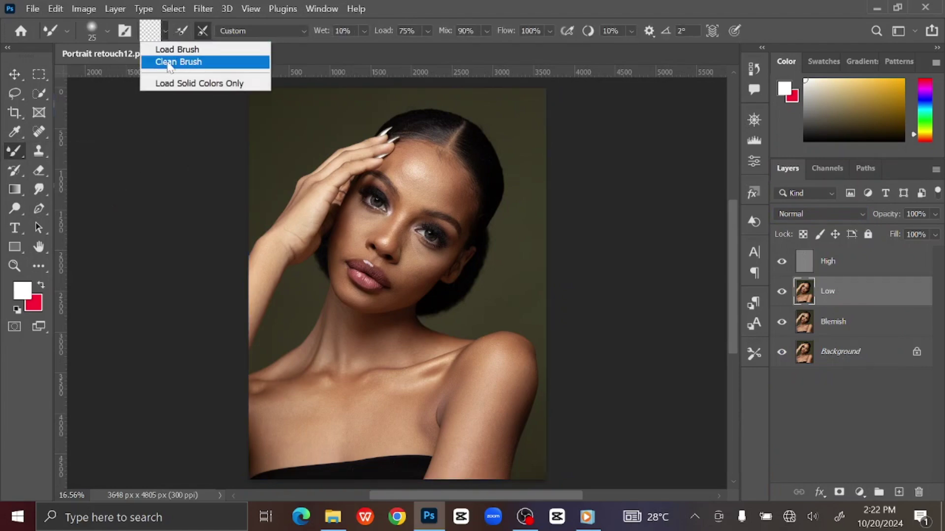
pyautogui.click(167, 32)
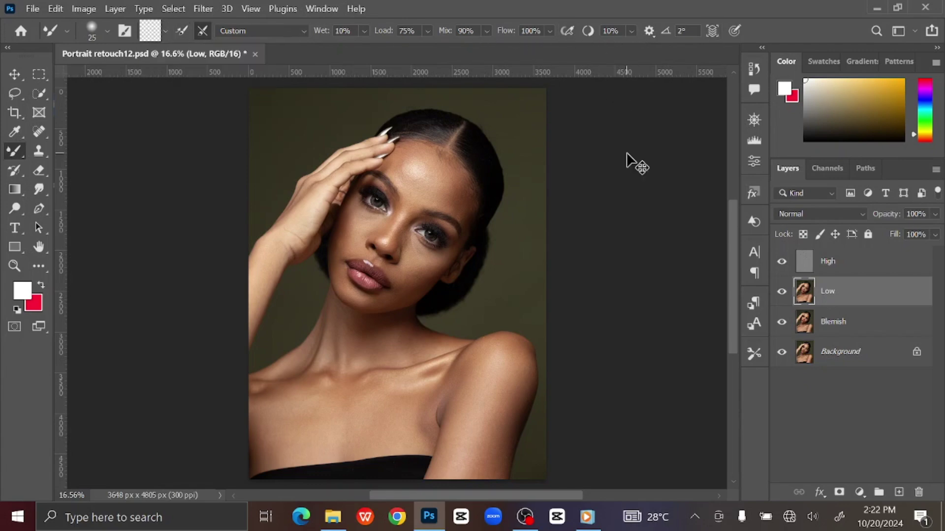
# Step: Zoom in on the forehead and under-eye areas, sizing the mixer brush down to 300, then 150
pyautogui.scroll(5, 627, 154)
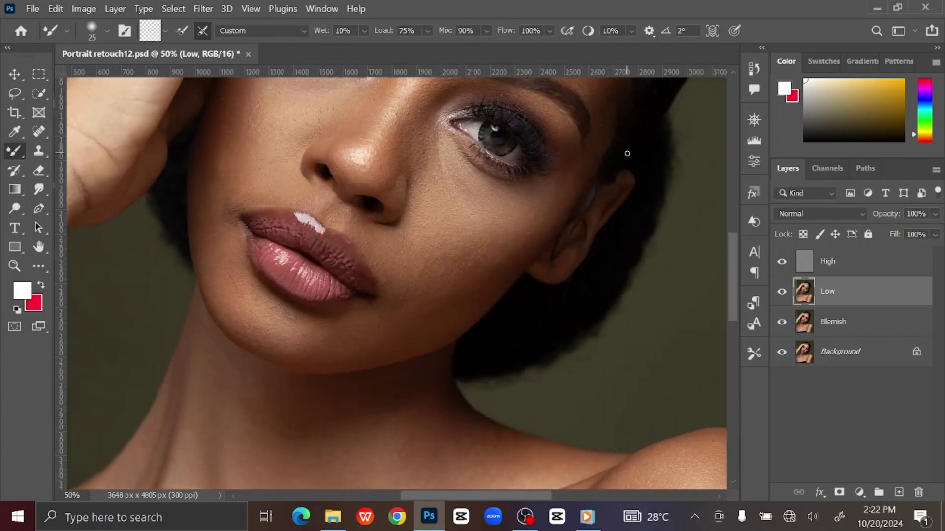
pyautogui.press('space')
pyautogui.moveTo(627, 153); pyautogui.dragTo(583, 438)
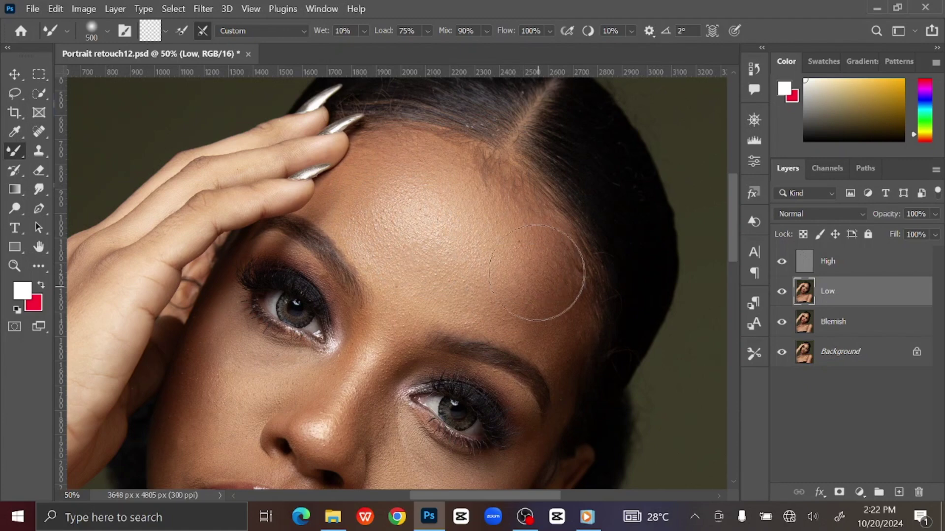
pyautogui.press('[')
pyautogui.press('[')
pyautogui.press('[')
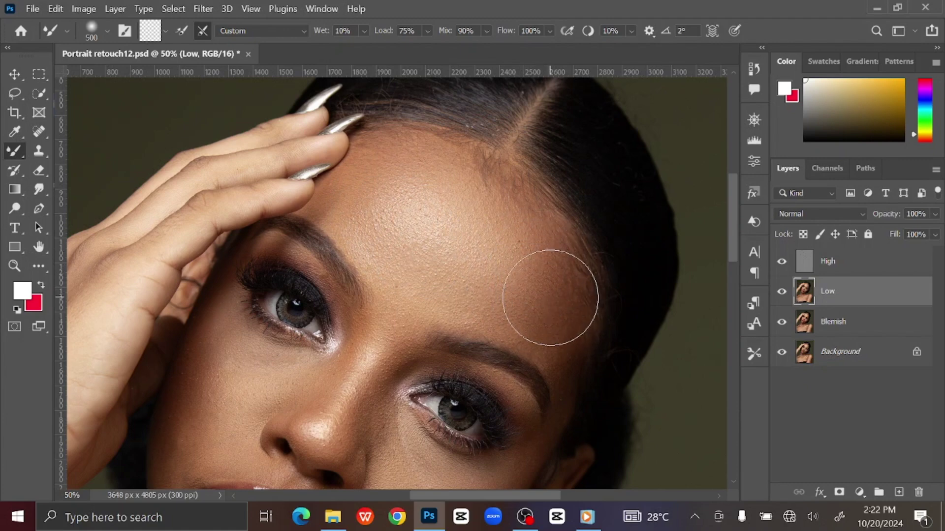
pyautogui.press(']')
pyautogui.press(']')
pyautogui.press(']')
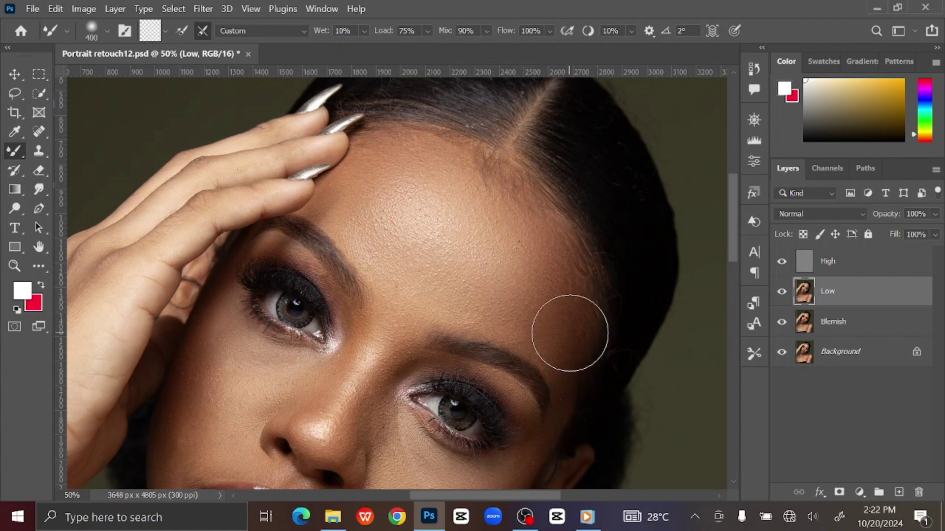
pyautogui.press('[')
pyautogui.press('[')
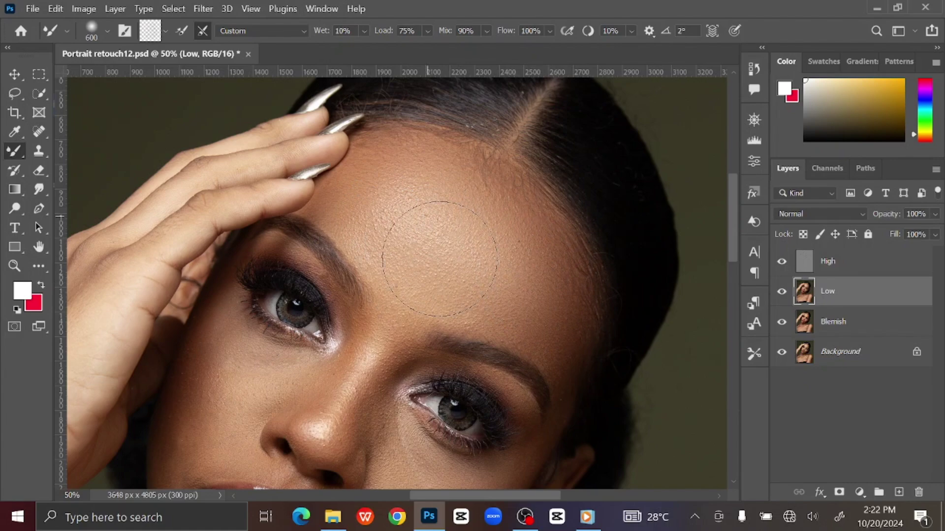
pyautogui.moveTo(438, 260); pyautogui.dragTo(524, 166)
pyautogui.press('[')
pyautogui.press('[')
pyautogui.press('[')
pyautogui.press('[')
pyautogui.press('[')
pyautogui.press('[')
pyautogui.press('[')
pyautogui.press('[')
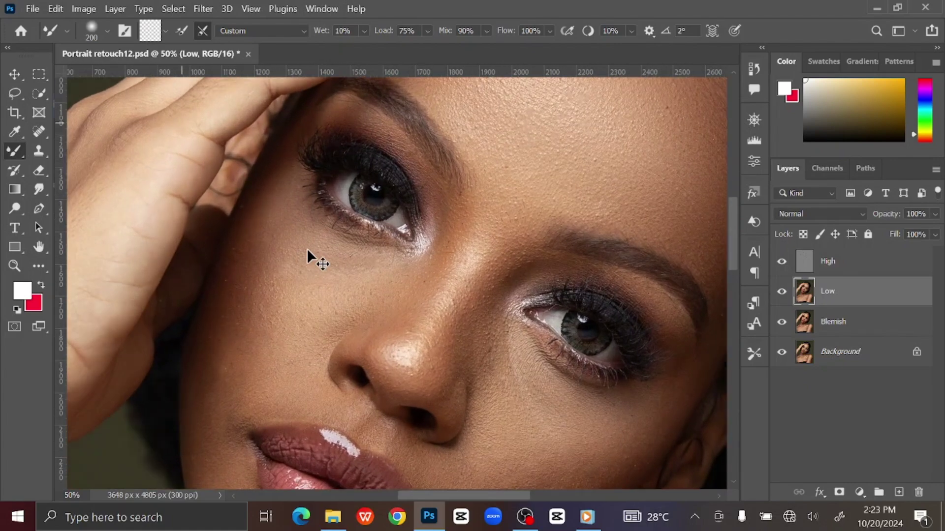
pyautogui.hotkey('ctrl', '+')
pyautogui.moveTo(383, 278); pyautogui.dragTo(411, 306)
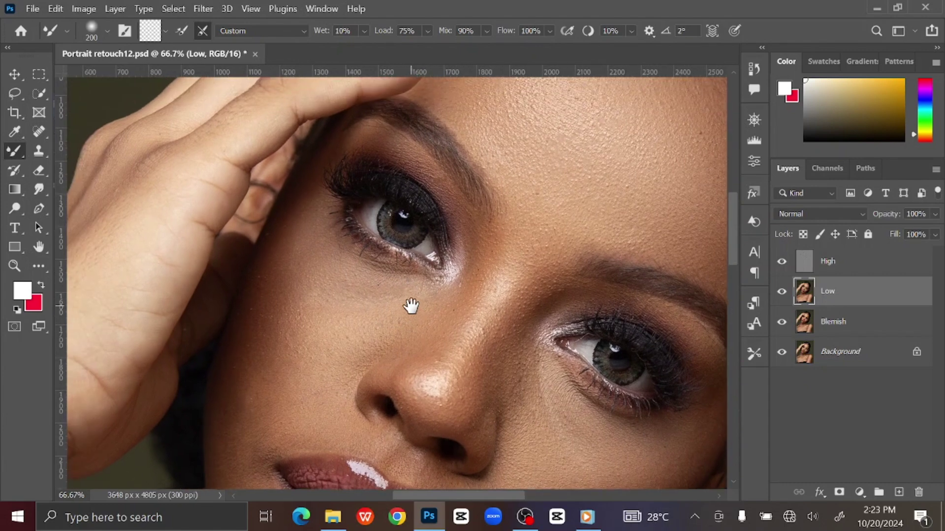
pyautogui.press('[')
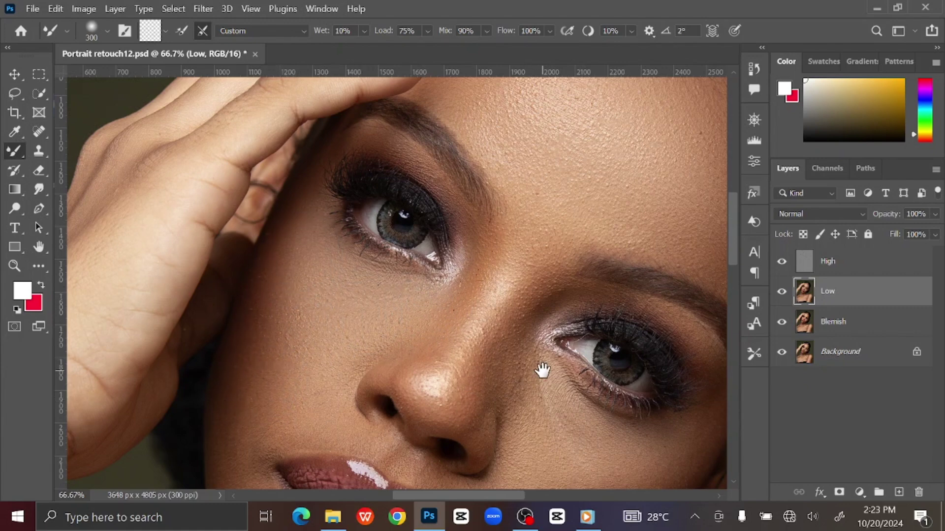
# Step: Blend the skin around the right eye and cheek with the Mixer Brush, starting at size 150
pyautogui.moveTo(543, 370); pyautogui.dragTo(452, 279)
pyautogui.press('[')
pyautogui.press('[')
pyautogui.press('[')
pyautogui.press('[')
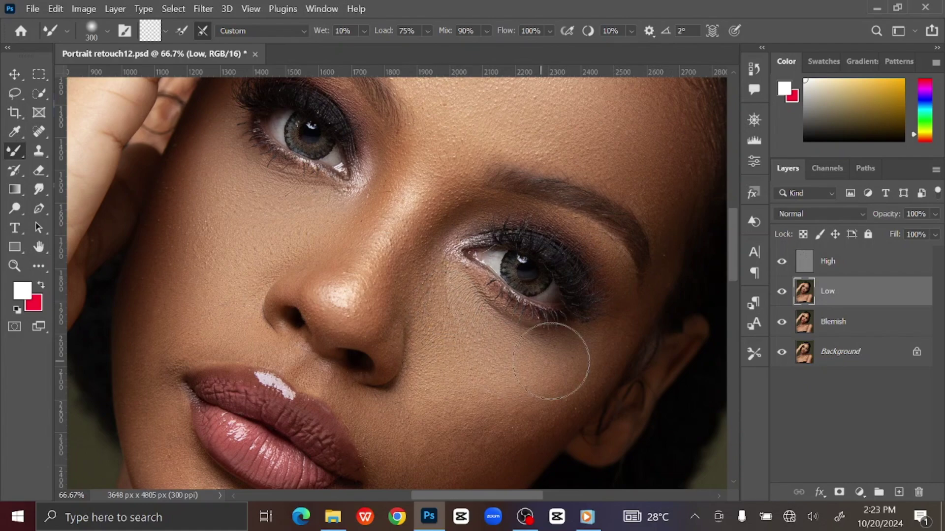
pyautogui.moveTo(534, 380); pyautogui.dragTo(571, 278)
pyautogui.press(']')
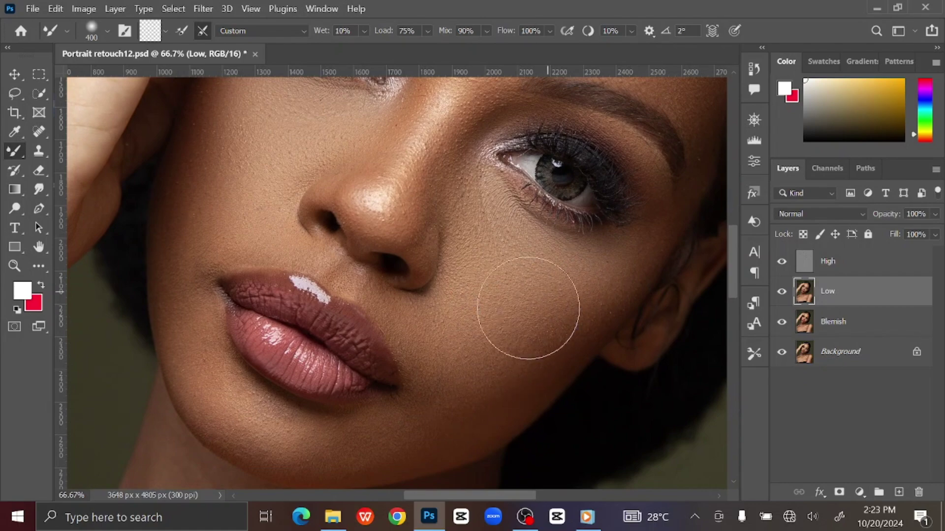
pyautogui.moveTo(502, 363)
pyautogui.mouseDown()
pyautogui.moveTo(502, 385)
pyautogui.moveTo(400, 342)
pyautogui.mouseUp()
pyautogui.press('[')
pyautogui.press('[')
pyautogui.press('[')
pyautogui.press('[')
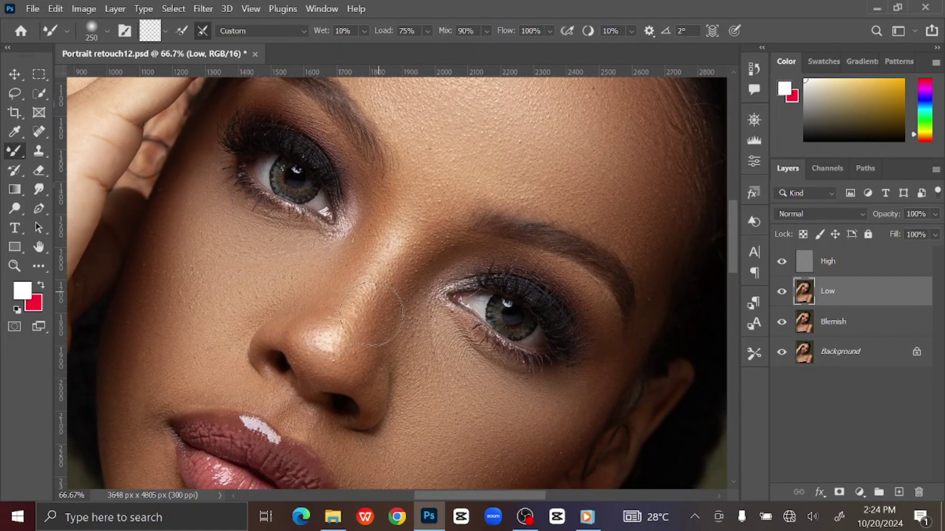
# Step: Smooth the skin near the brow, along the nostril edge, and over the lips and chin
pyautogui.moveTo(428, 218); pyautogui.dragTo(421, 213)
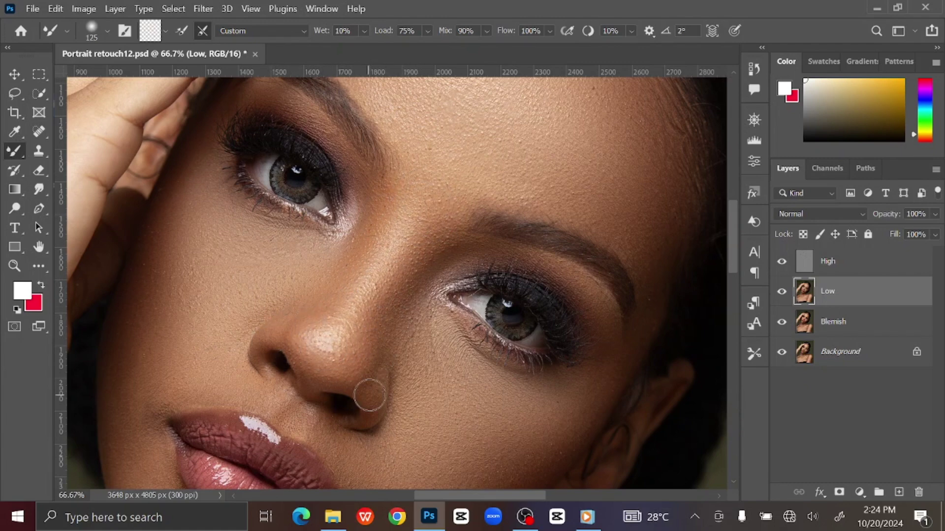
pyautogui.moveTo(369, 396); pyautogui.dragTo(365, 422)
pyautogui.moveTo(286, 374); pyautogui.dragTo(419, 238)
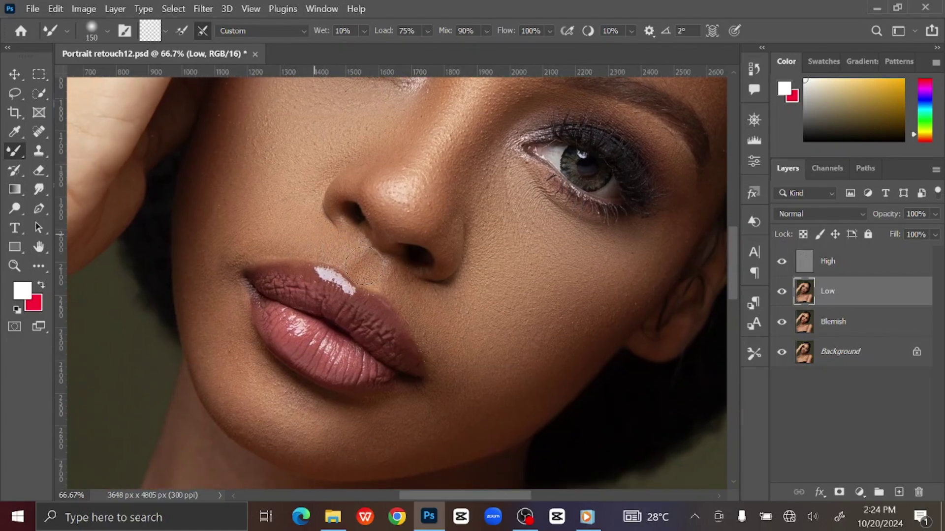
pyautogui.press(']')
pyautogui.press(']')
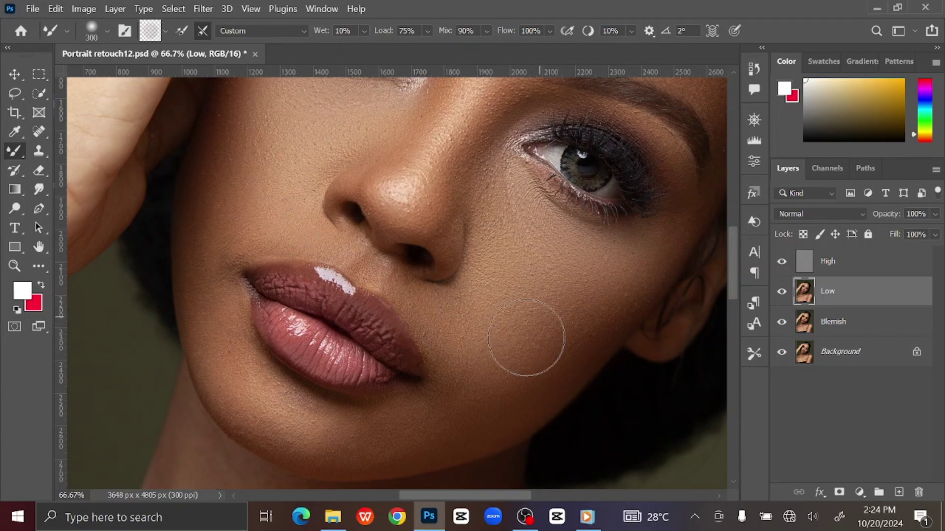
pyautogui.moveTo(527, 338); pyautogui.dragTo(575, 239)
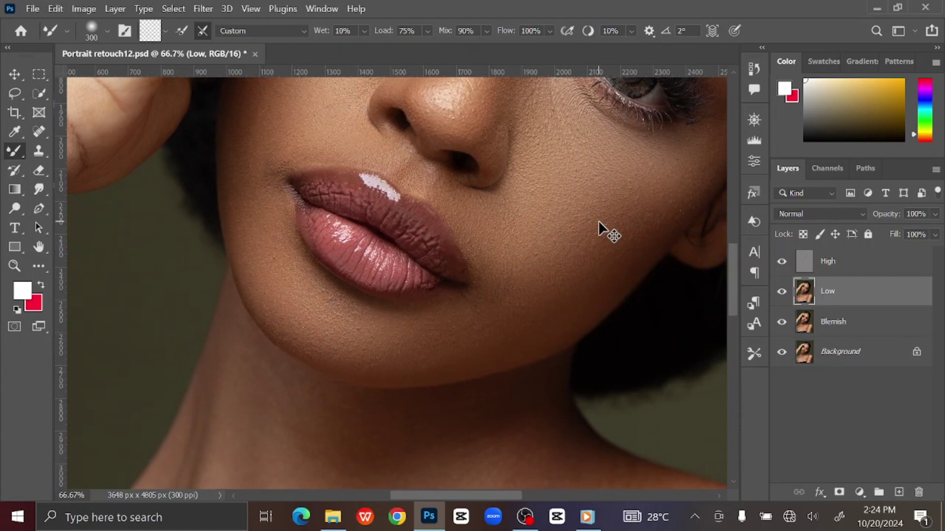
pyautogui.hotkey('ctrl', '-')
pyautogui.hotkey('ctrl', '-')
pyautogui.moveTo(633, 203); pyautogui.dragTo(624, 315)
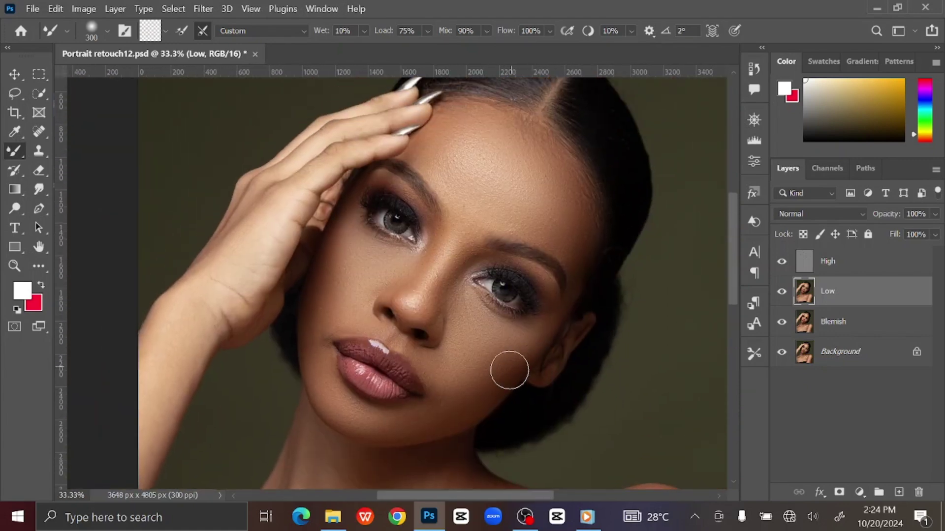
# Step: Blend the brow, nose bridge, lip area and the forehead beside the fingertips at 50% zoom
pyautogui.press(']')
pyautogui.press('[')
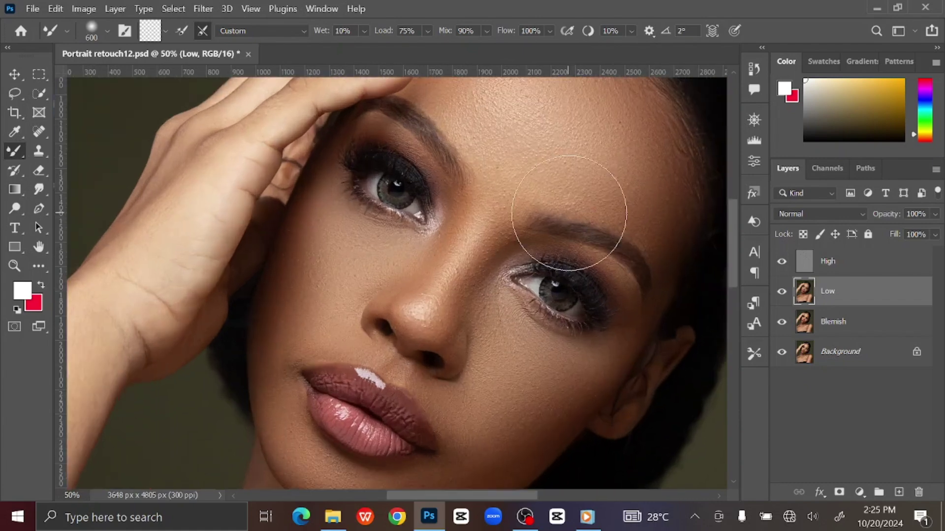
pyautogui.hotkey('ctrl', '+')
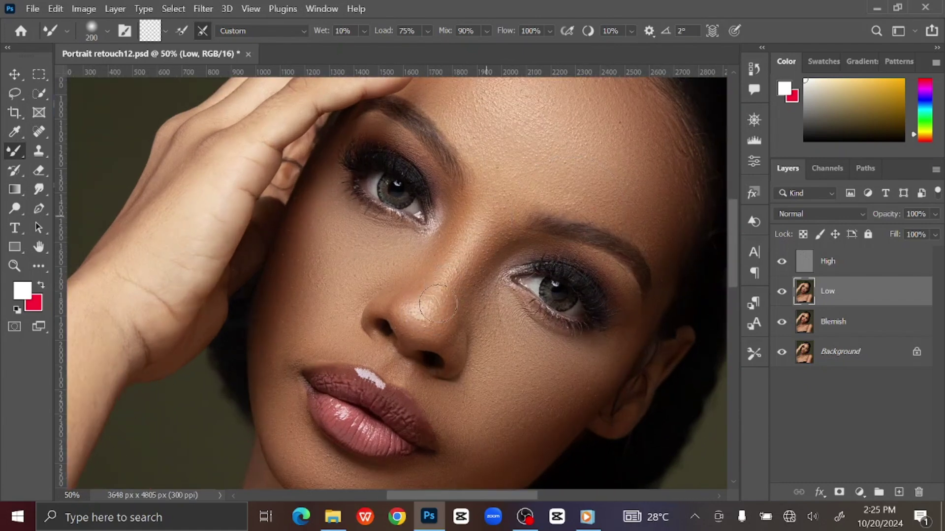
pyautogui.moveTo(515, 358); pyautogui.dragTo(553, 251)
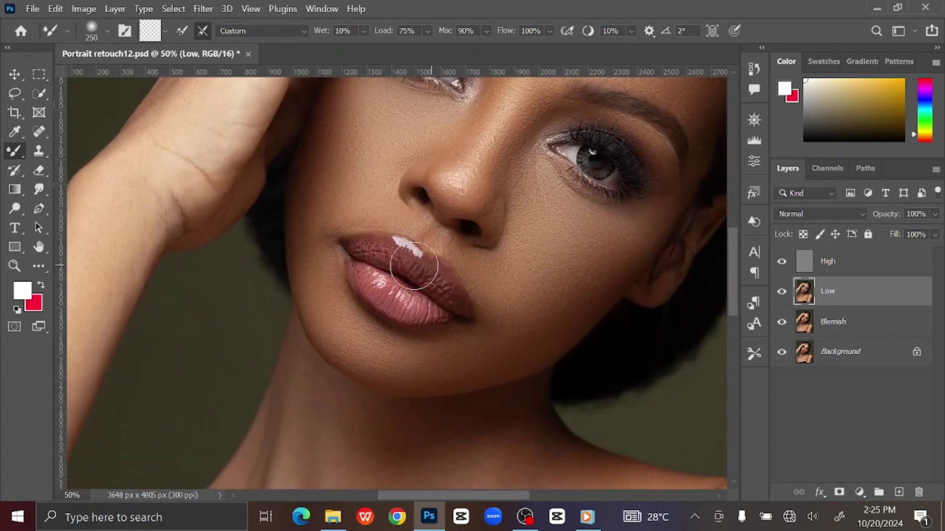
pyautogui.press('[')
pyautogui.press('[')
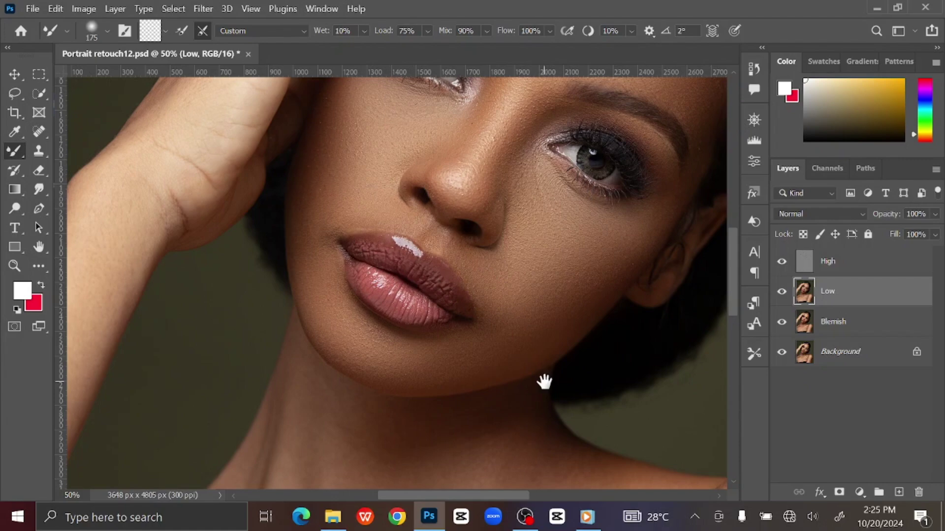
pyautogui.moveTo(544, 382); pyautogui.dragTo(494, 377)
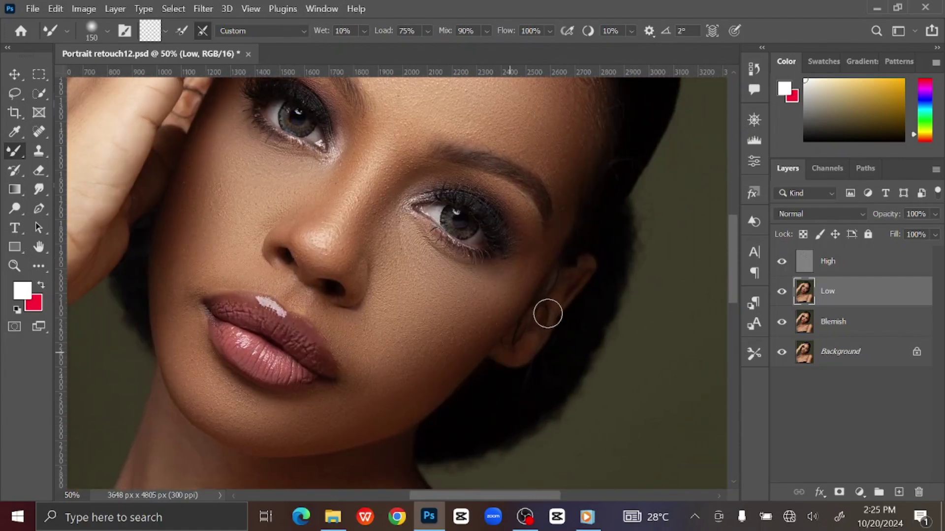
pyautogui.moveTo(484, 300); pyautogui.dragTo(416, 158)
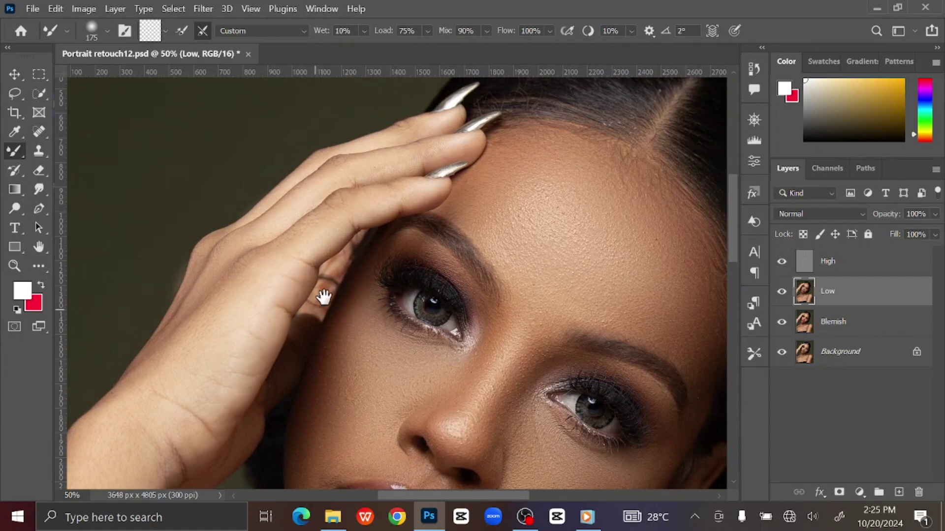
# Step: Blend the hand, wrist and forearm skin with the Mixer Brush, finishing at brush size 200
pyautogui.moveTo(323, 297); pyautogui.dragTo(367, 220)
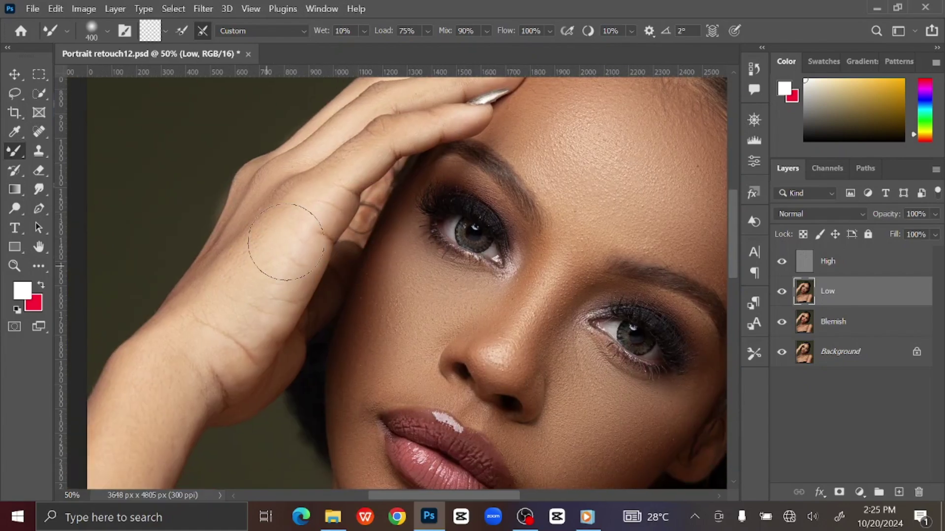
pyautogui.press(']')
pyautogui.press(']')
pyautogui.moveTo(220, 313); pyautogui.dragTo(320, 173)
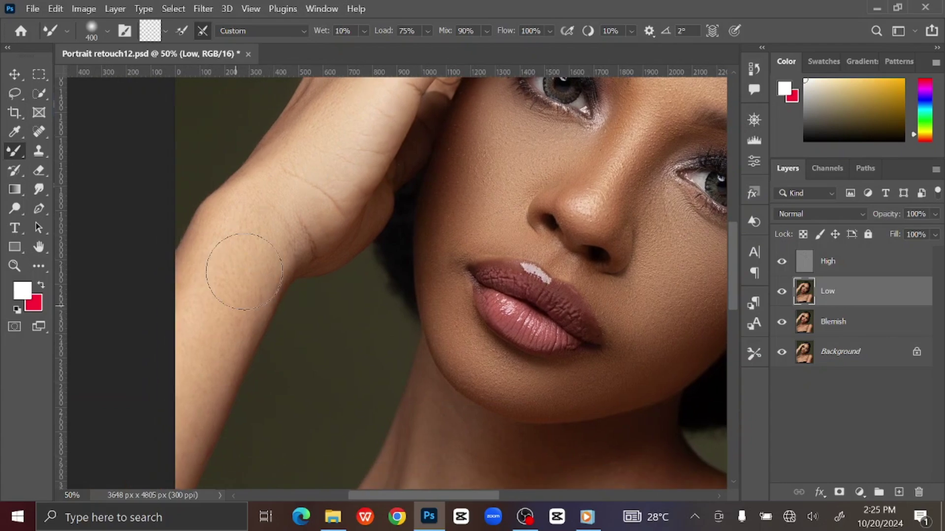
pyautogui.moveTo(225, 327)
pyautogui.mouseDown()
pyautogui.moveTo(272, 199)
pyautogui.moveTo(255, 270)
pyautogui.moveTo(217, 354)
pyautogui.mouseUp()
pyautogui.press('[')
pyautogui.press('[')
pyautogui.press('[')
pyautogui.press('[')
pyautogui.press('[')
pyautogui.press('[')
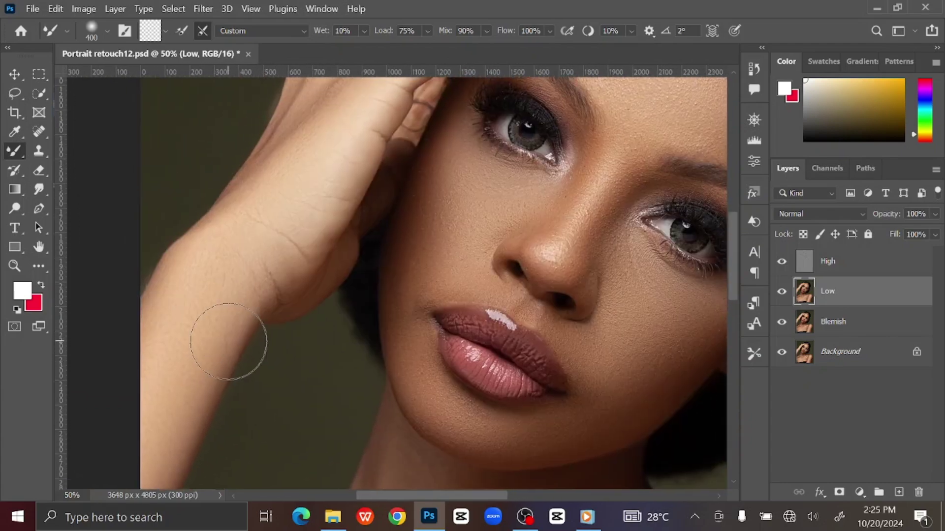
pyautogui.moveTo(373, 286); pyautogui.dragTo(411, 138)
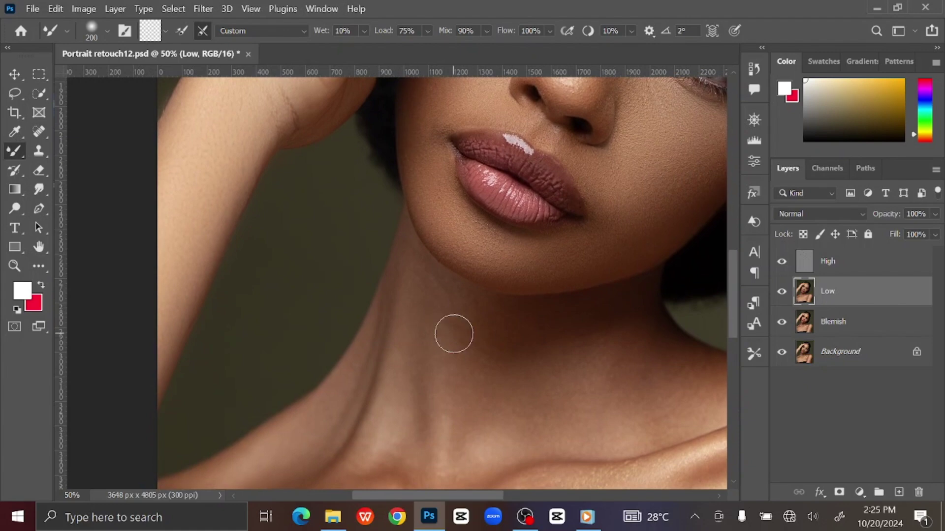
# Step: Smooth the shading on the neck under the chin and at the neck base
pyautogui.press(']')
pyautogui.press(']')
pyautogui.press(']')
pyautogui.moveTo(625, 397); pyautogui.dragTo(512, 322)
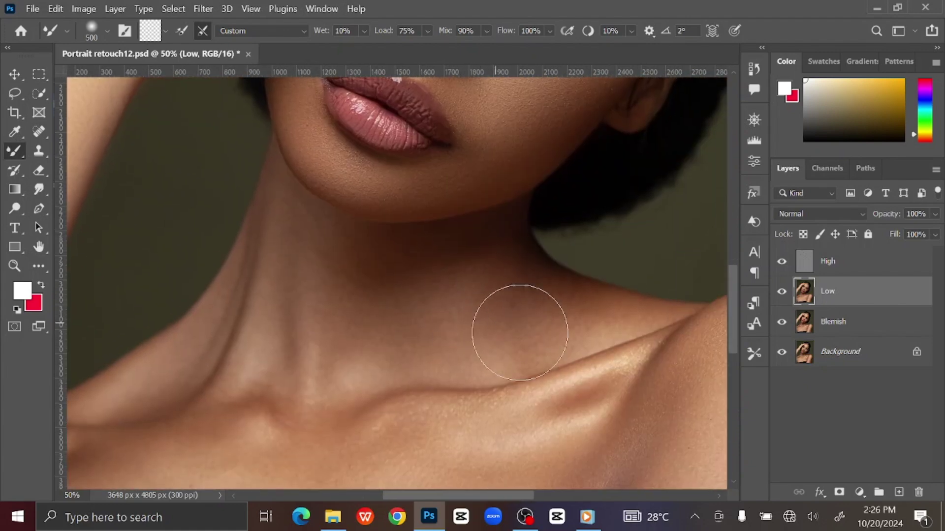
pyautogui.moveTo(361, 287)
pyautogui.mouseDown()
pyautogui.moveTo(393, 337)
pyautogui.moveTo(339, 382)
pyautogui.moveTo(335, 398)
pyautogui.moveTo(392, 313)
pyautogui.moveTo(437, 301)
pyautogui.moveTo(521, 329)
pyautogui.moveTo(478, 268)
pyautogui.moveTo(521, 318)
pyautogui.mouseUp()
pyautogui.press('[')
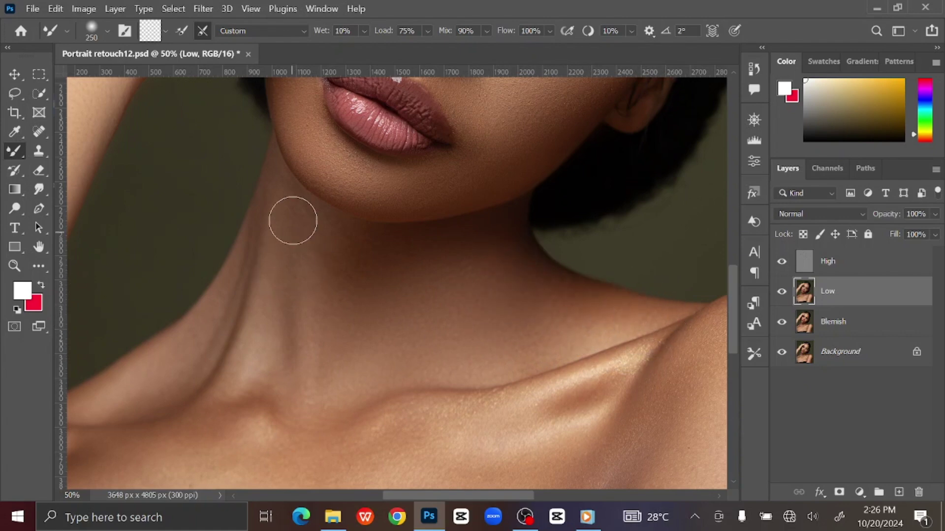
pyautogui.moveTo(299, 394)
pyautogui.mouseDown()
pyautogui.moveTo(308, 372)
pyautogui.moveTo(262, 254)
pyautogui.moveTo(246, 315)
pyautogui.moveTo(216, 363)
pyautogui.moveTo(230, 337)
pyautogui.moveTo(317, 343)
pyautogui.mouseUp()
pyautogui.press('[')
pyautogui.press('[')
pyautogui.press('[')
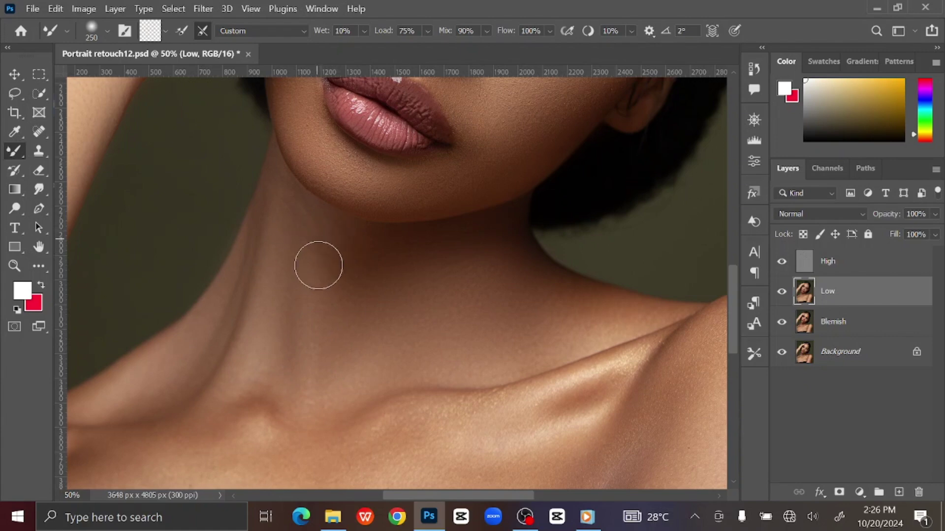
pyautogui.press(']')
pyautogui.press(']')
pyautogui.press(']')
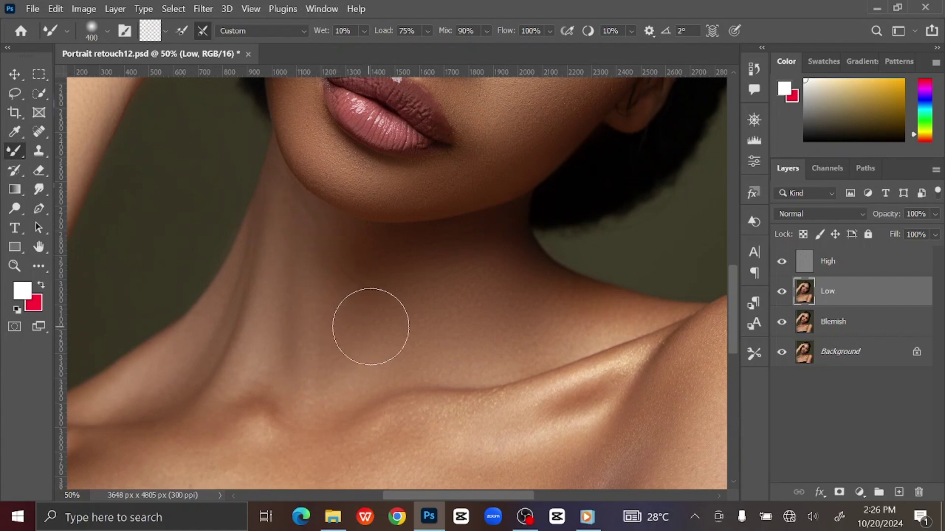
pyautogui.press(']')
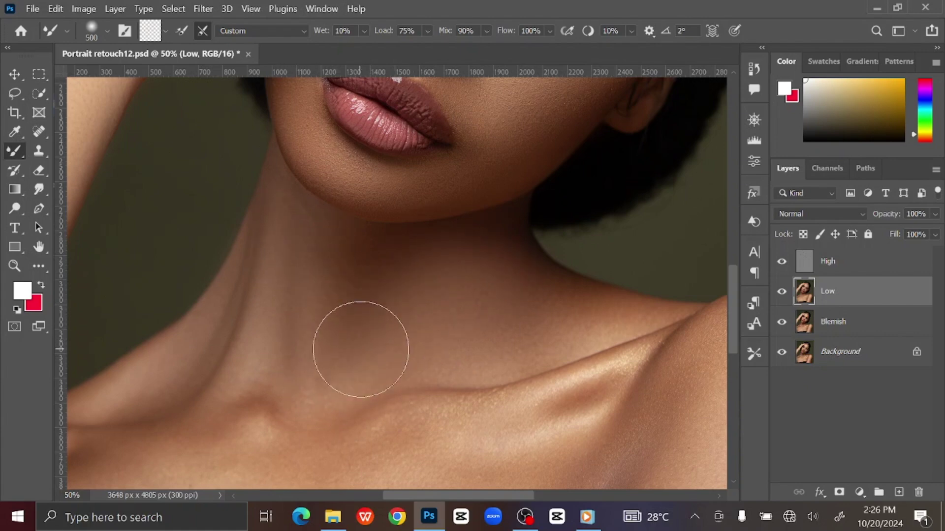
# Step: Blend the skin over the collarbones and chest with a larger brush
pyautogui.hotkey('ctrl', '-')
pyautogui.hotkey('ctrl', '-')
pyautogui.hotkey('ctrl', '-')
pyautogui.hotkey('ctrl', '+')
pyautogui.hotkey('ctrl', '+')
pyautogui.scroll(-1, 395, 297)
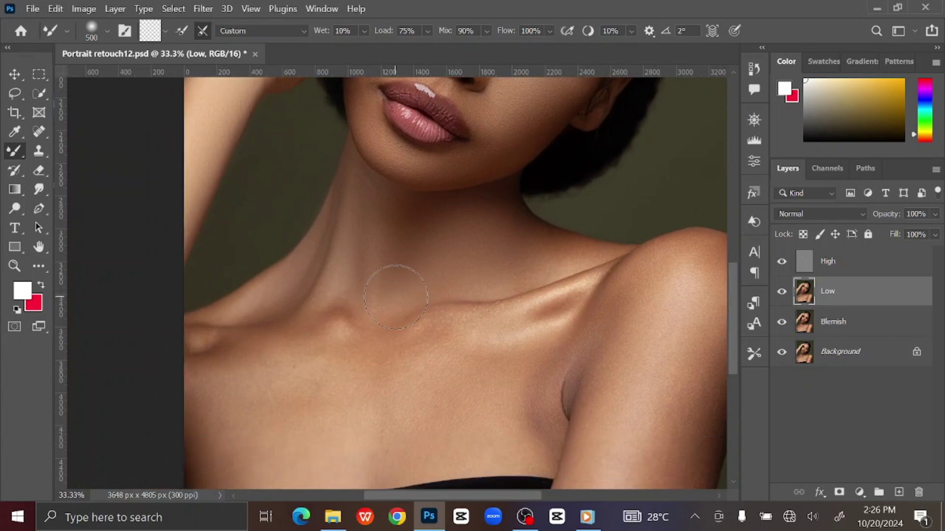
pyautogui.press('[')
pyautogui.press('[')
pyautogui.press(']')
pyautogui.press(']')
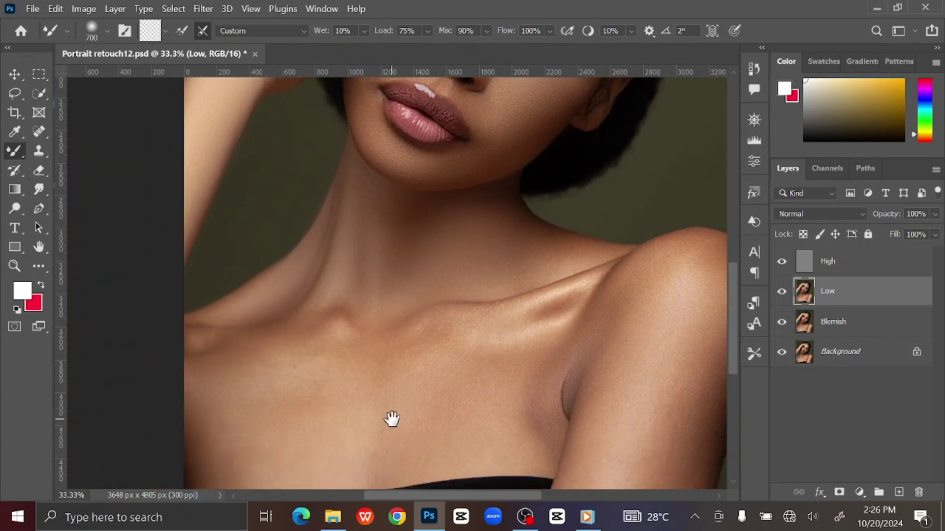
pyautogui.moveTo(390, 417); pyautogui.dragTo(369, 336)
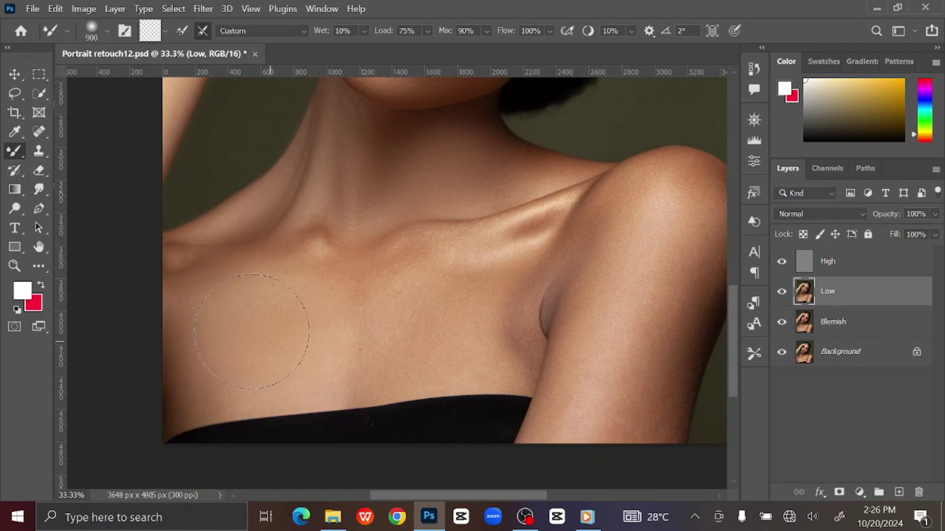
pyautogui.hotkey('ctrl', '+')
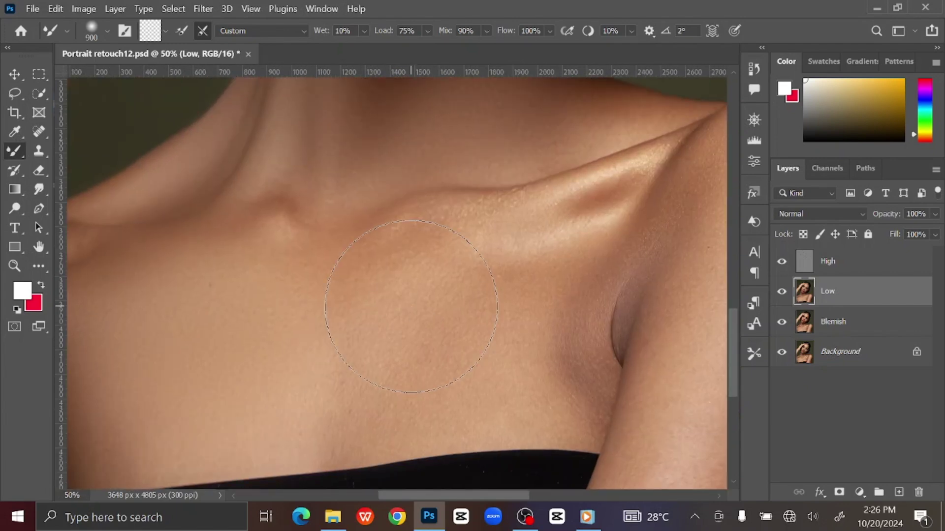
pyautogui.press(']')
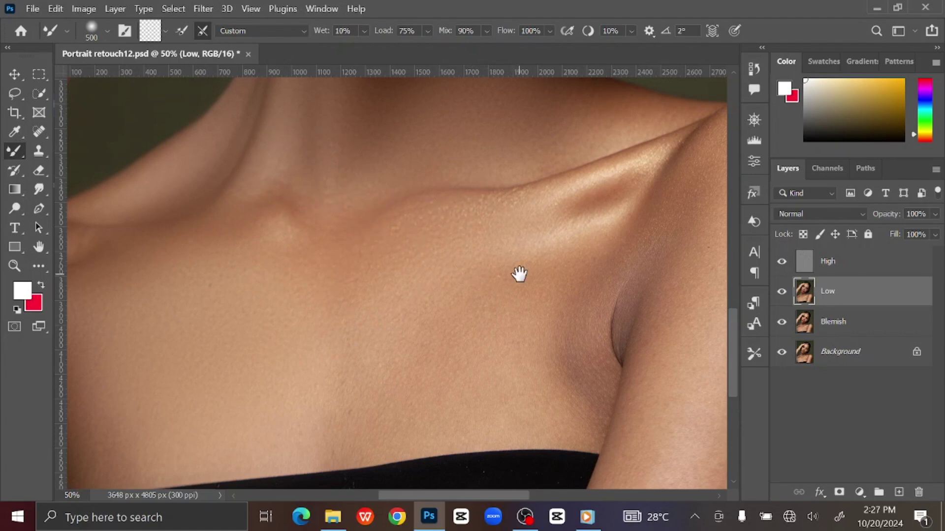
pyautogui.moveTo(519, 273); pyautogui.dragTo(505, 203)
pyautogui.press(']')
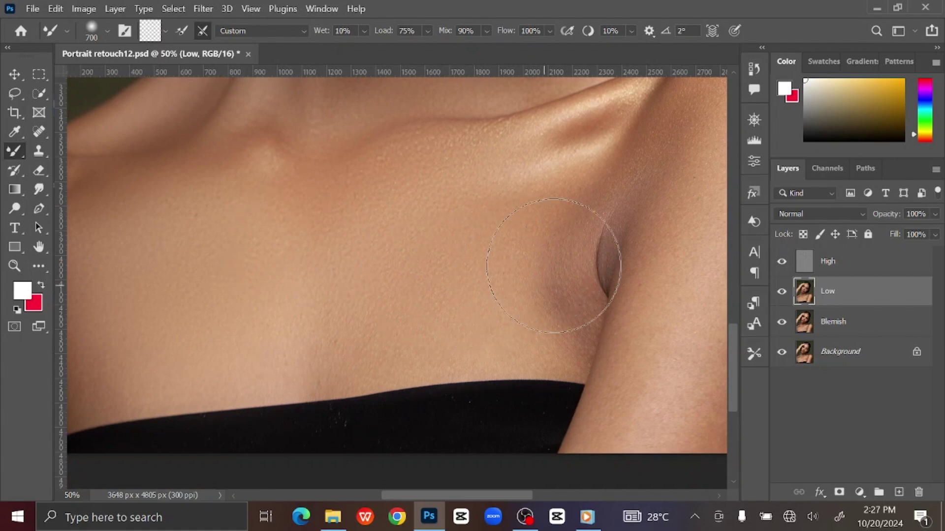
# Step: Blend the armpit crease, shoulder and upper arm down to the photo's bottom edge
pyautogui.moveTo(547, 285); pyautogui.dragTo(427, 315)
pyautogui.press('[')
pyautogui.press('[')
pyautogui.press('[')
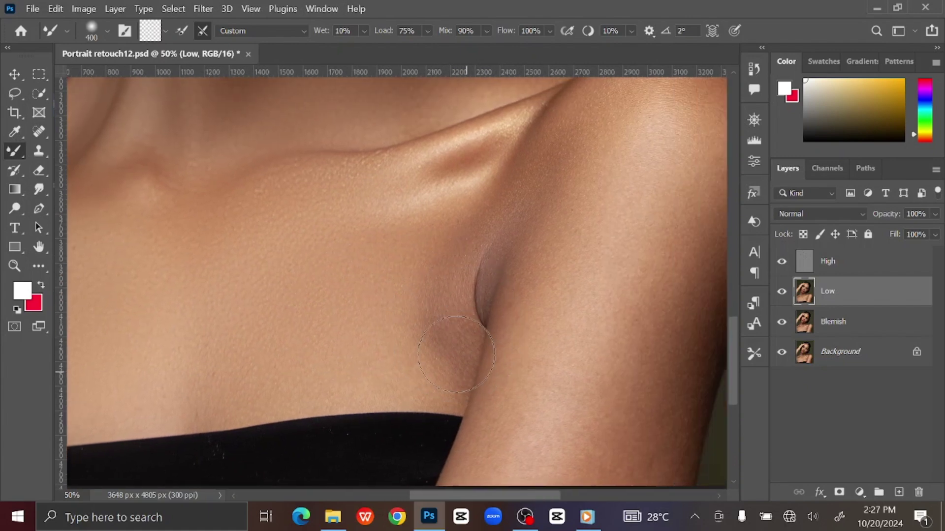
pyautogui.press(']')
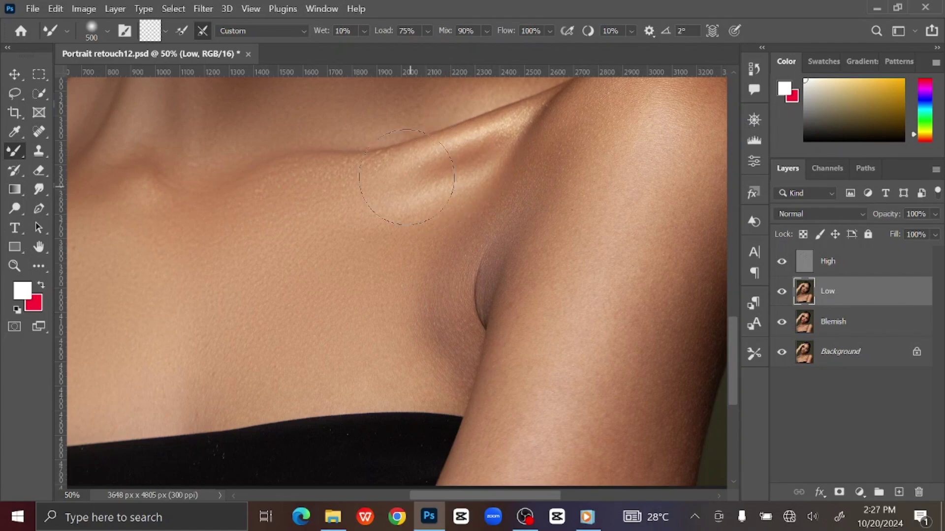
pyautogui.moveTo(555, 154); pyautogui.dragTo(487, 327)
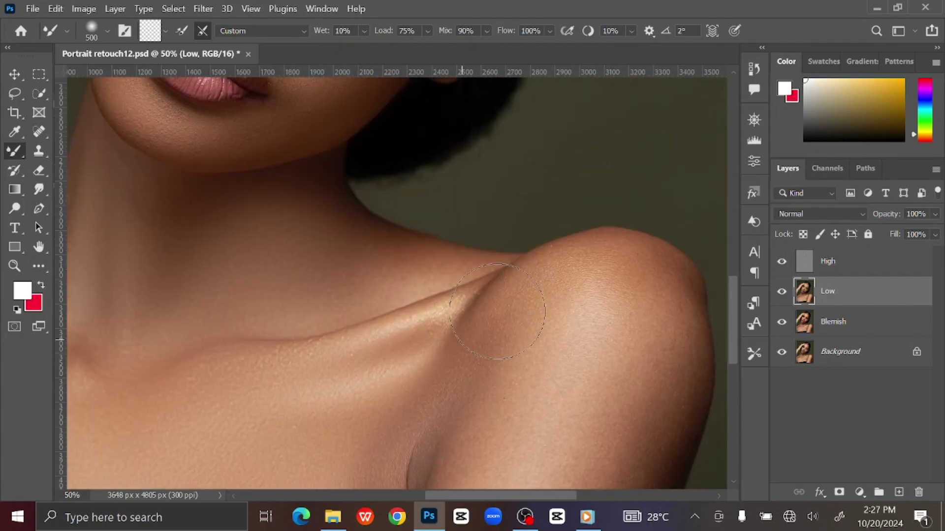
pyautogui.moveTo(576, 336); pyautogui.dragTo(509, 271)
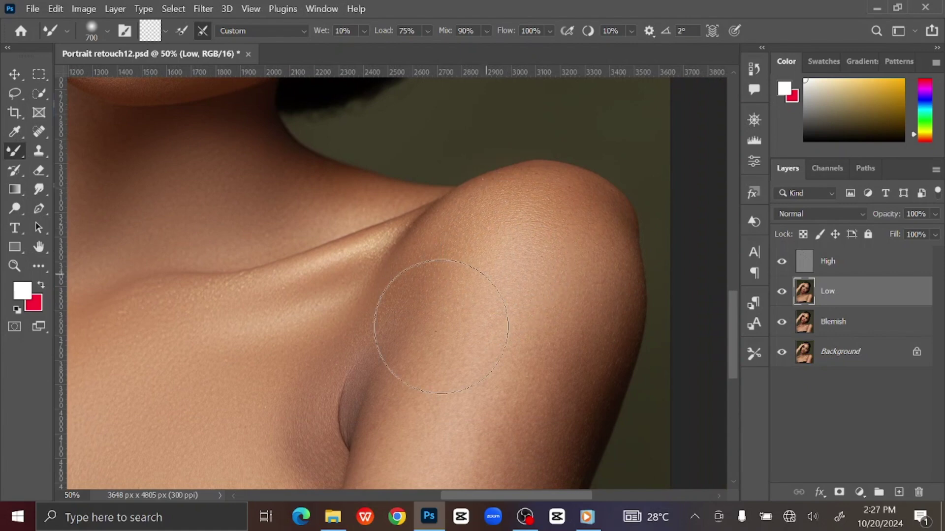
pyautogui.moveTo(556, 364); pyautogui.dragTo(570, 236)
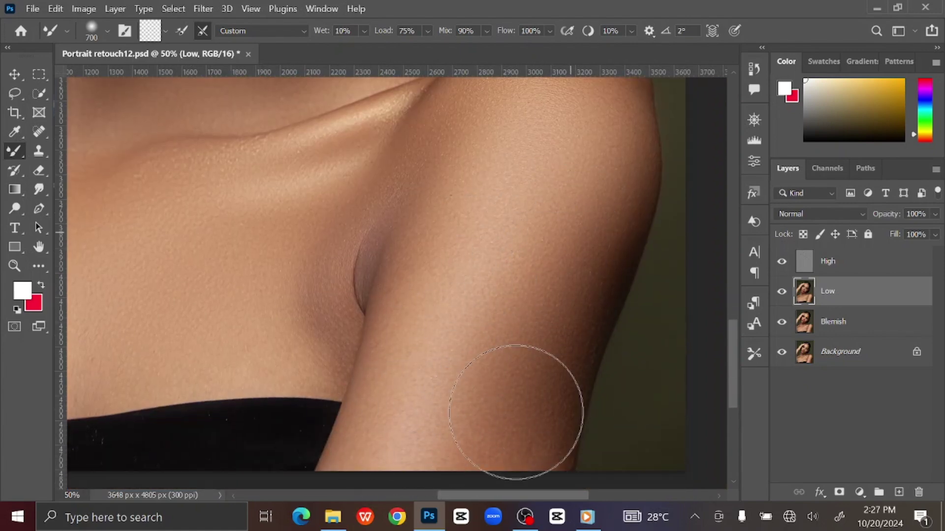
pyautogui.moveTo(502, 357); pyautogui.dragTo(453, 264)
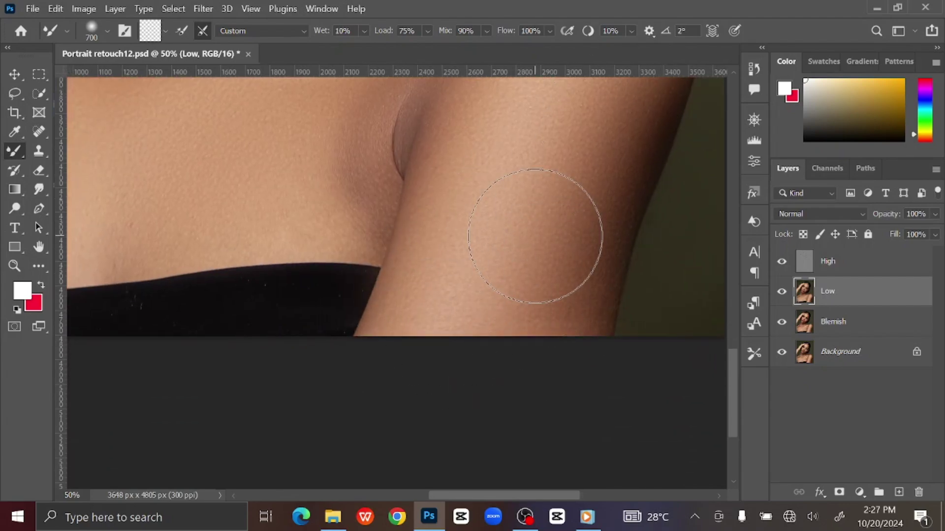
# Step: Smooth the shoulder's outer edge with a 700 brush and fit the portrait in the window
pyautogui.scroll(-3, 535, 235)
pyautogui.scroll(2, 535, 235)
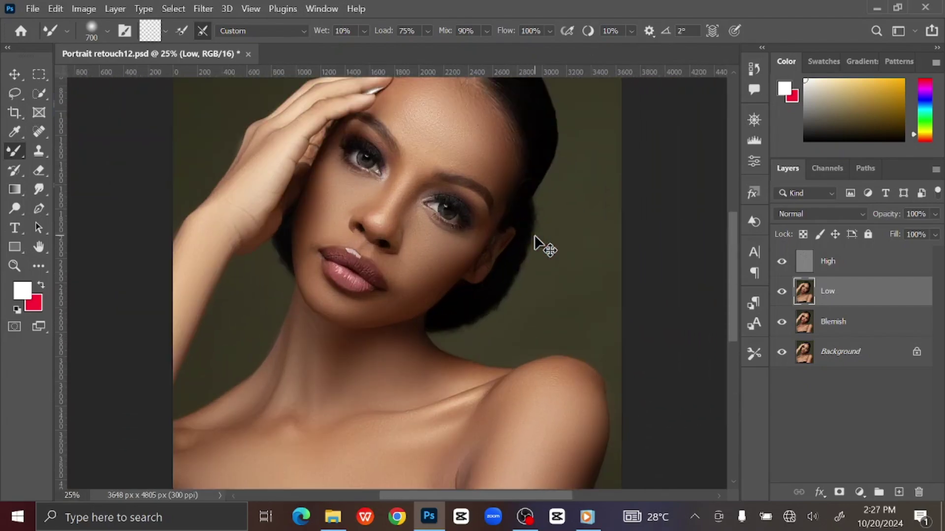
pyautogui.moveTo(535, 235); pyautogui.dragTo(569, 78)
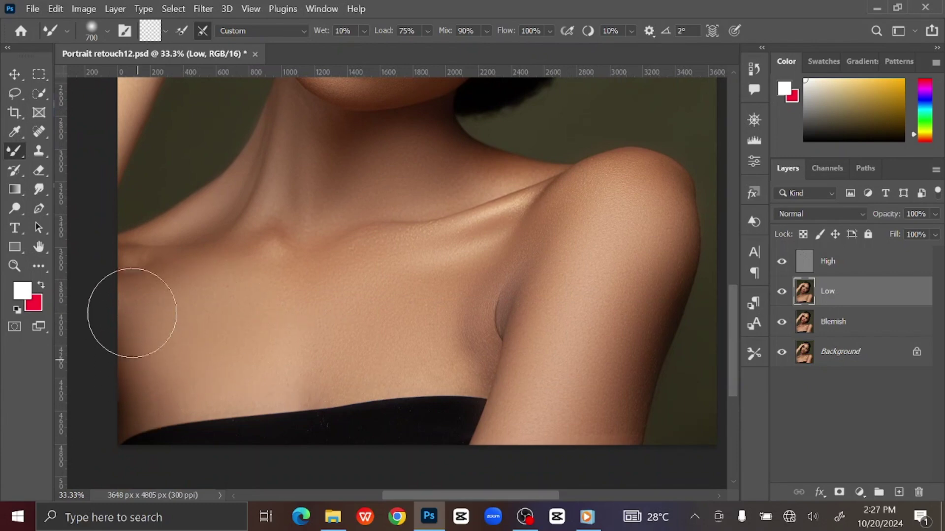
pyautogui.moveTo(597, 355)
pyautogui.mouseDown()
pyautogui.moveTo(633, 198)
pyautogui.moveTo(653, 222)
pyautogui.moveTo(623, 346)
pyautogui.moveTo(627, 298)
pyautogui.moveTo(594, 407)
pyautogui.moveTo(590, 267)
pyautogui.moveTo(600, 228)
pyautogui.moveTo(538, 453)
pyautogui.moveTo(556, 308)
pyautogui.moveTo(611, 352)
pyautogui.moveTo(622, 393)
pyautogui.moveTo(601, 337)
pyautogui.moveTo(574, 391)
pyautogui.mouseUp()
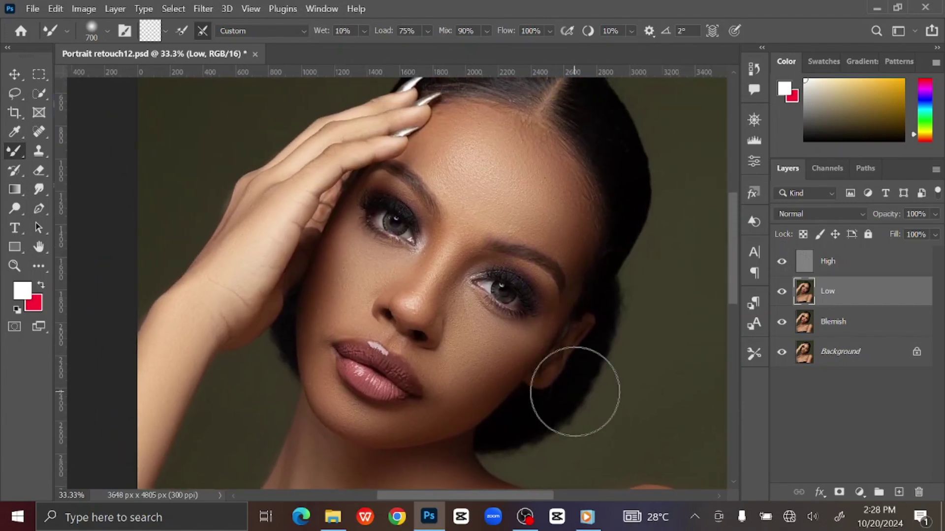
pyautogui.hotkey('ctrl', '0')
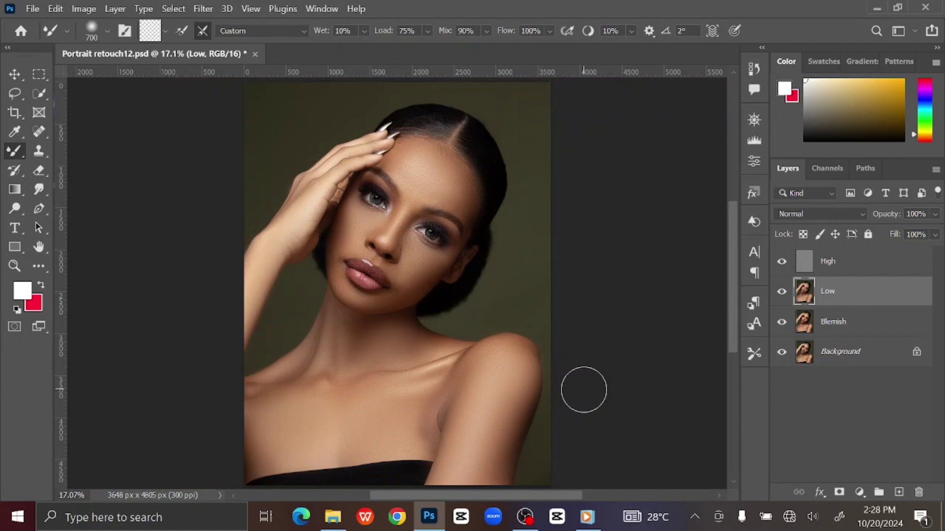
# Step: Group High, Low and Blemish into Group 1 and hide it to compare with the original
pyautogui.click(848, 267)
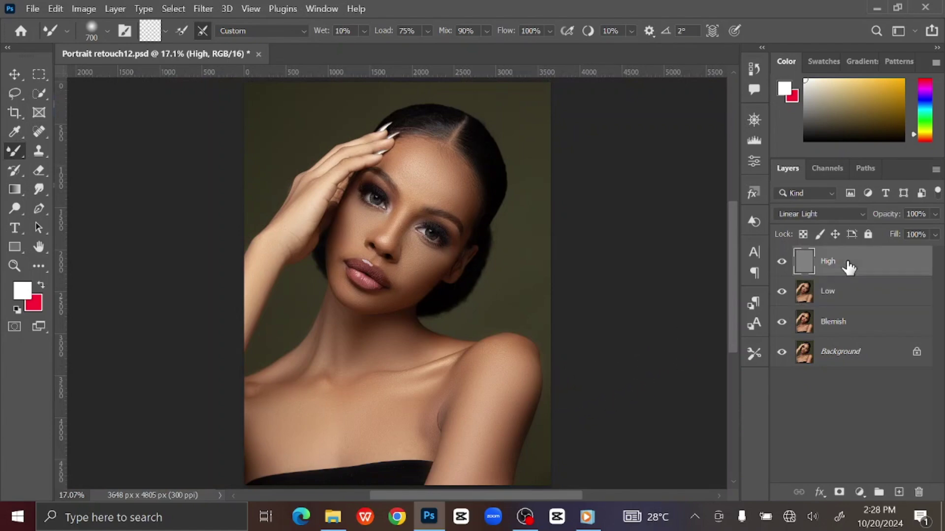
pyautogui.keyDown('shift'); pyautogui.click(872, 333); pyautogui.keyUp('shift')
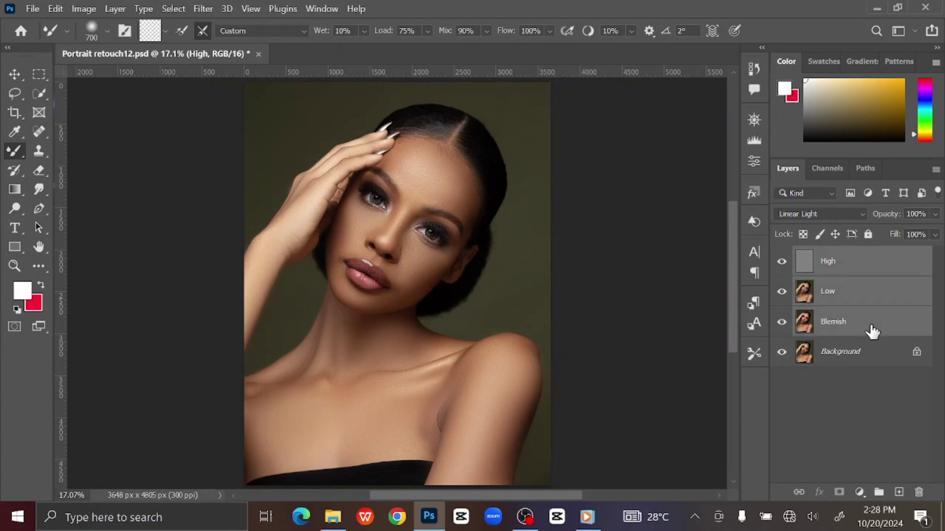
pyautogui.hotkey('ctrl', 'g')
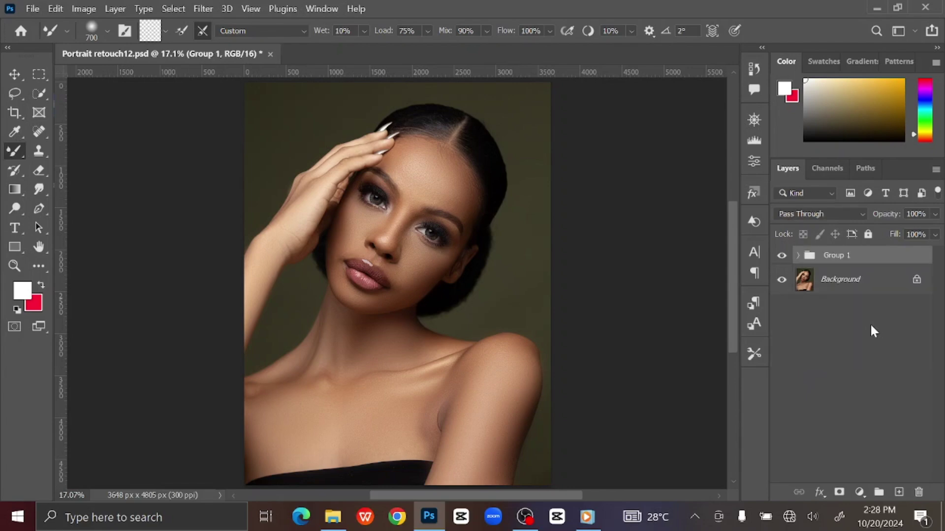
pyautogui.click(785, 259)
# Step: Expand Group 1 and select the High layer inside it
pyautogui.click(15, 73)
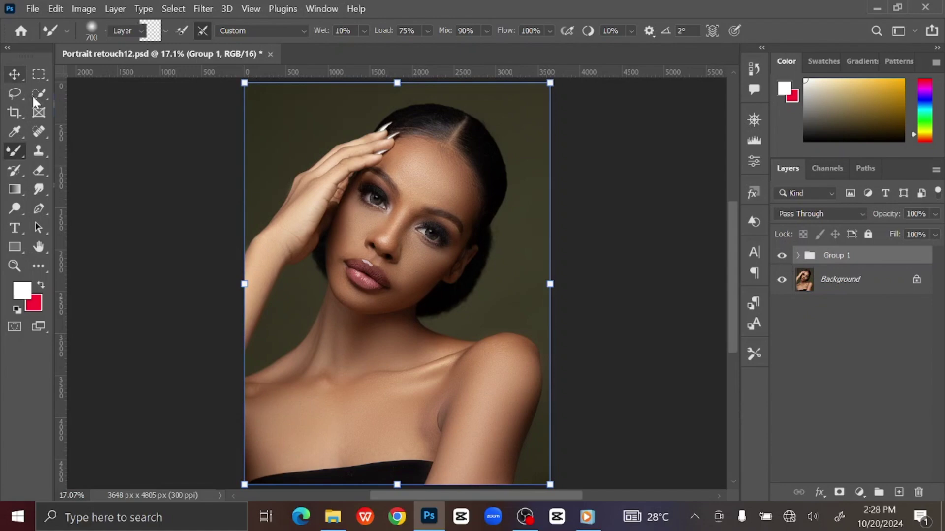
pyautogui.click(144, 184)
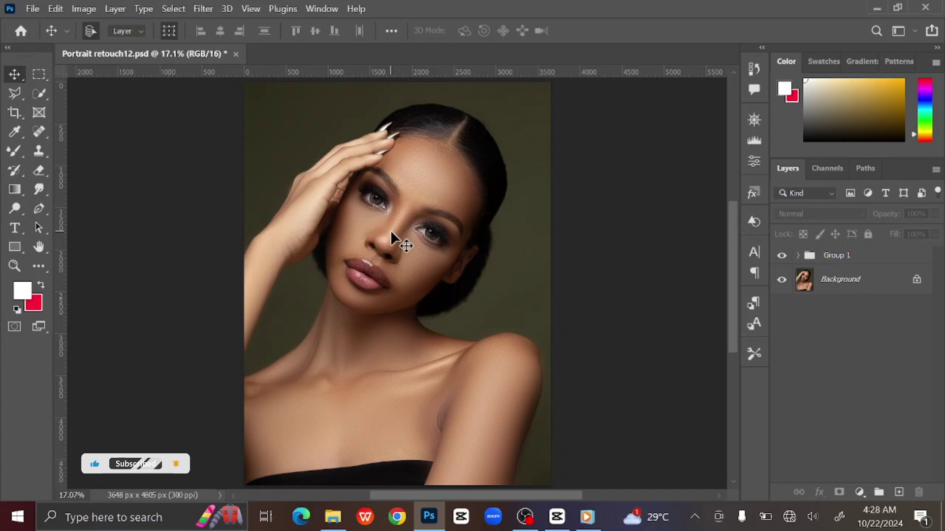
pyautogui.click(798, 255)
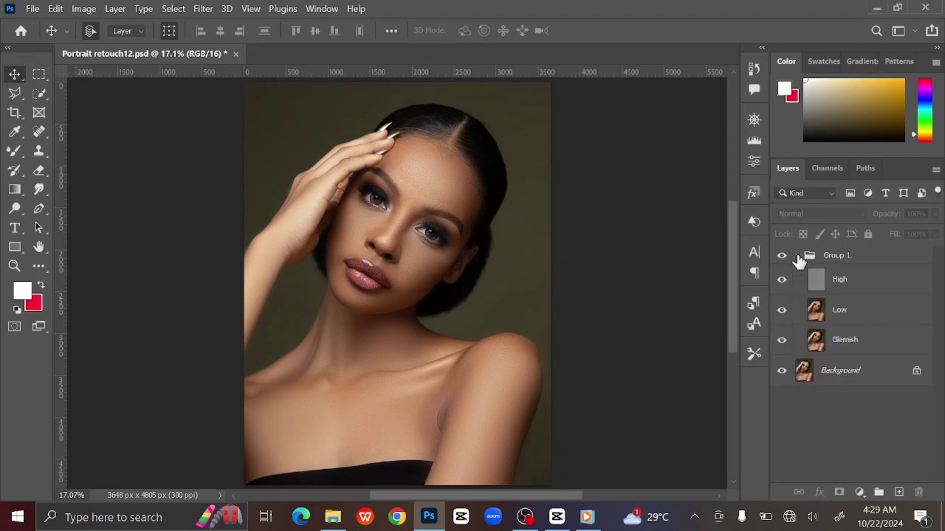
pyautogui.click(865, 285)
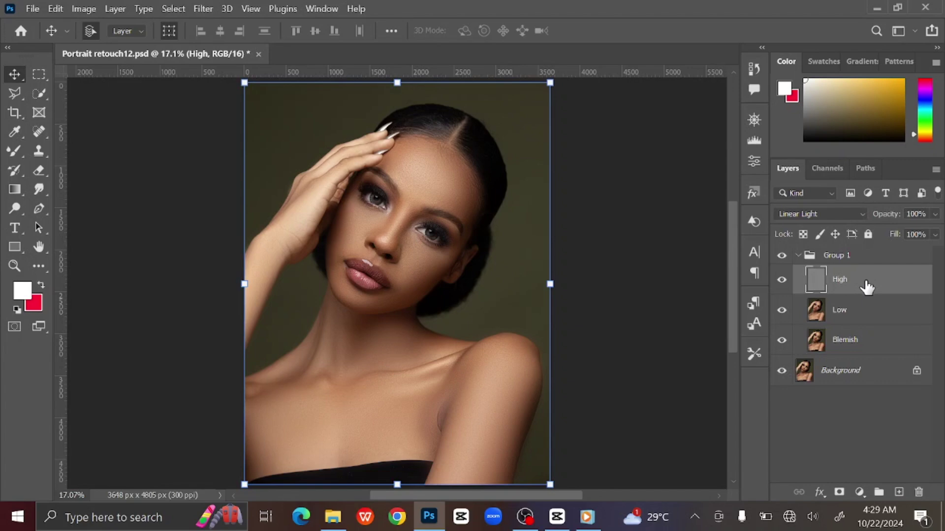
pyautogui.click(860, 492)
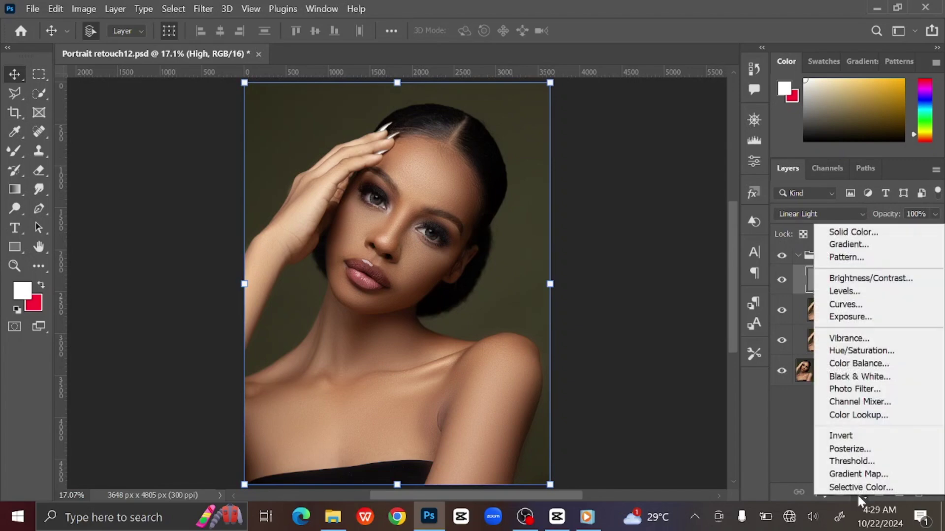
# Step: Add one Curves adjustment with a raised midpoint and a second with the curve pulled down
pyautogui.click(859, 304)
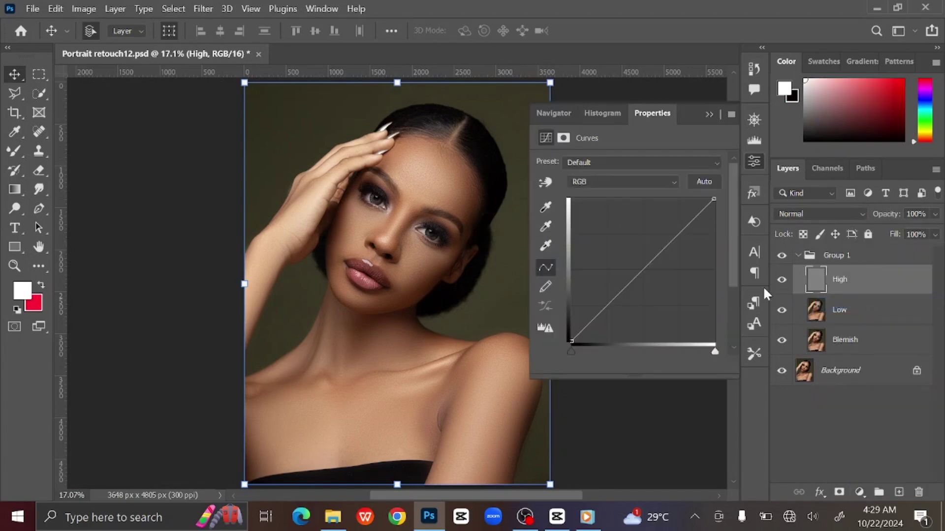
pyautogui.moveTo(642, 270); pyautogui.dragTo(607, 236)
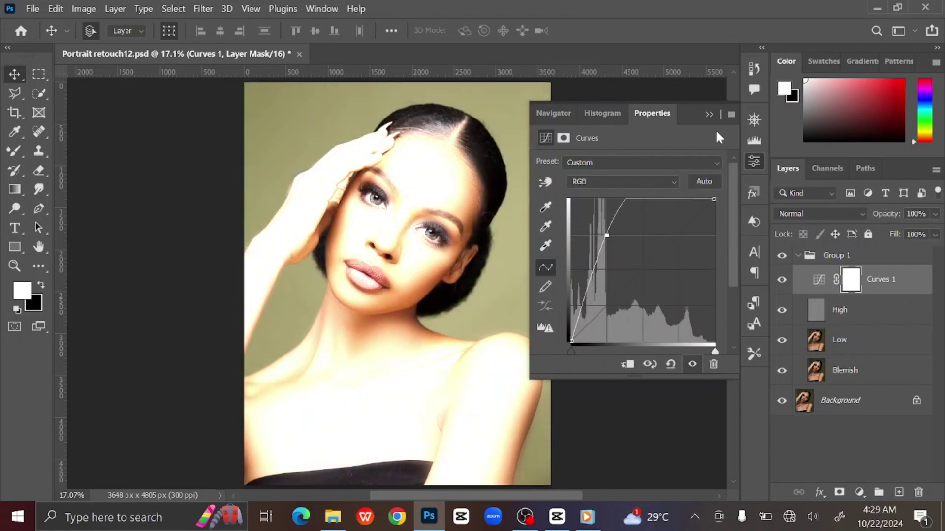
pyautogui.click(710, 114)
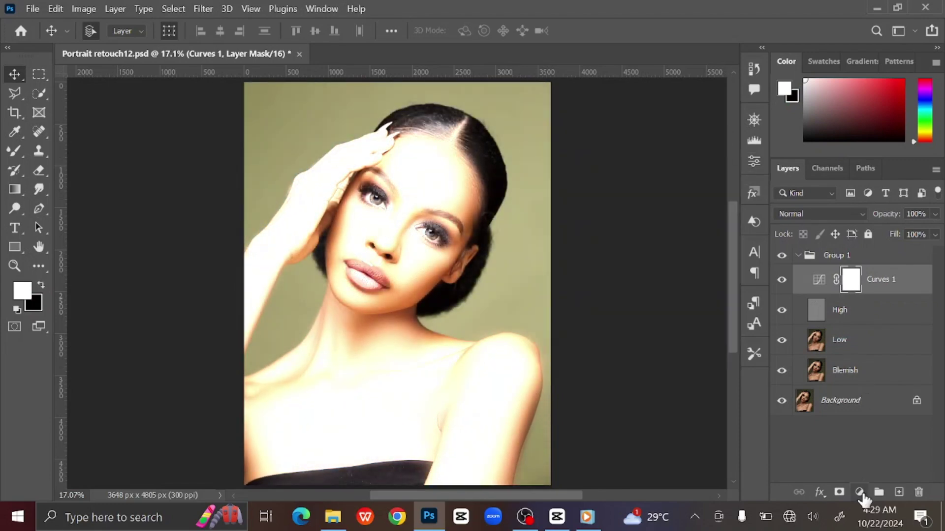
pyautogui.click(859, 493)
pyautogui.click(846, 302)
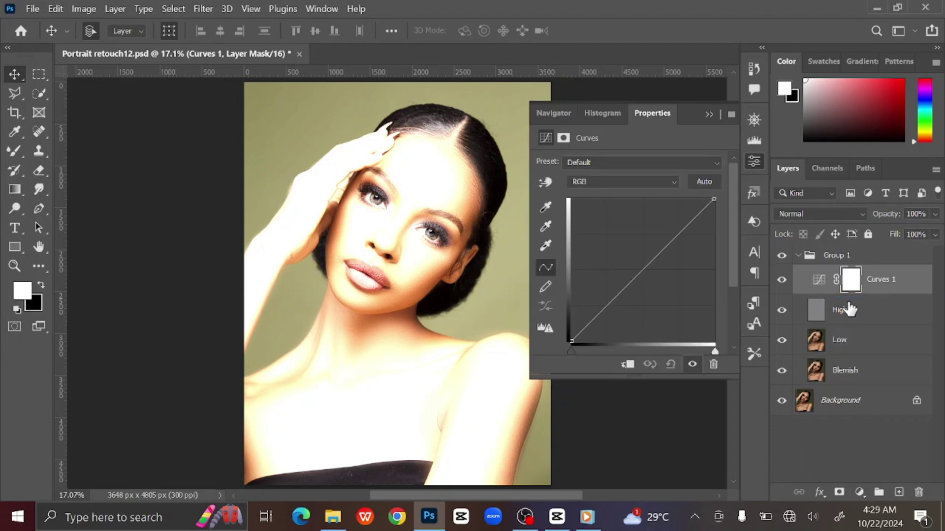
pyautogui.moveTo(648, 268); pyautogui.dragTo(670, 313)
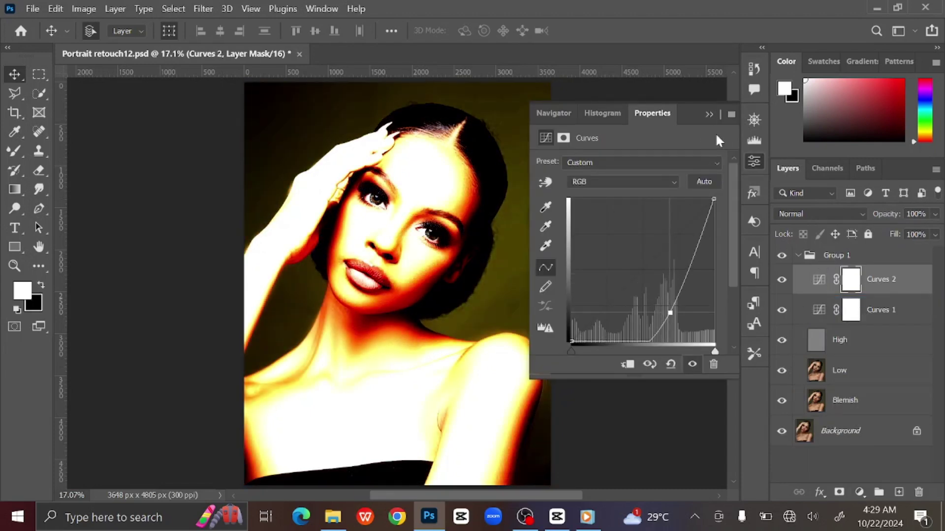
pyautogui.click(709, 114)
# Step: Rename Curves 2 to 'Burn' and Curves 1 to 'Dodge'
pyautogui.doubleClick(877, 279)
pyautogui.write('Burn')
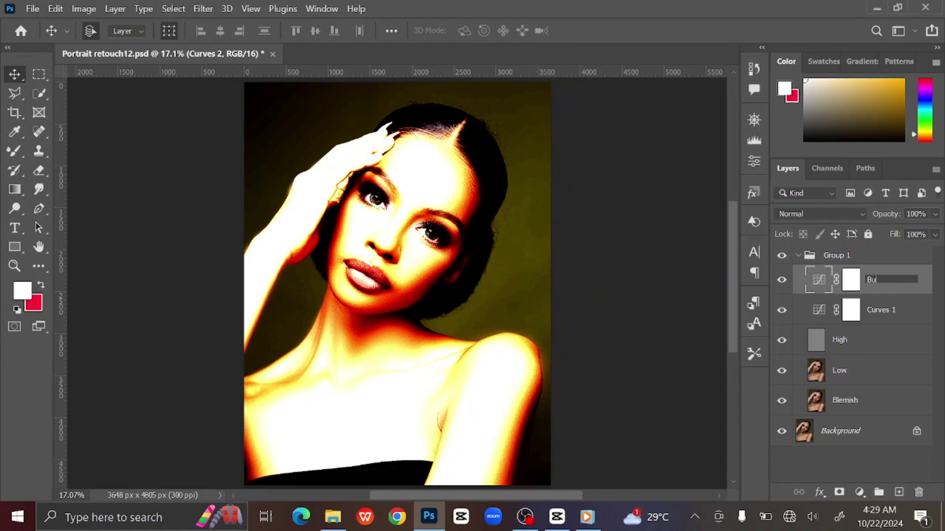
pyautogui.press('Return')
pyautogui.doubleClick(881, 309)
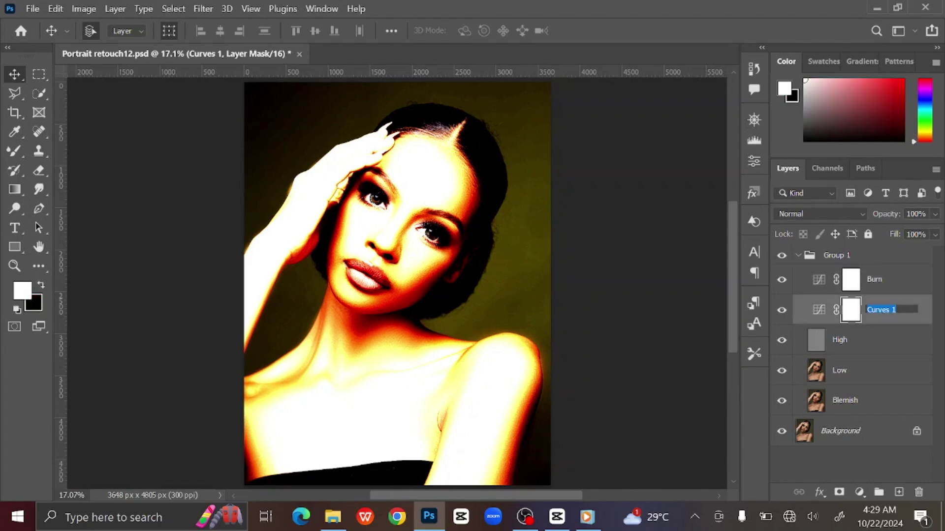
pyautogui.write('Dodge')
pyautogui.press('Return')
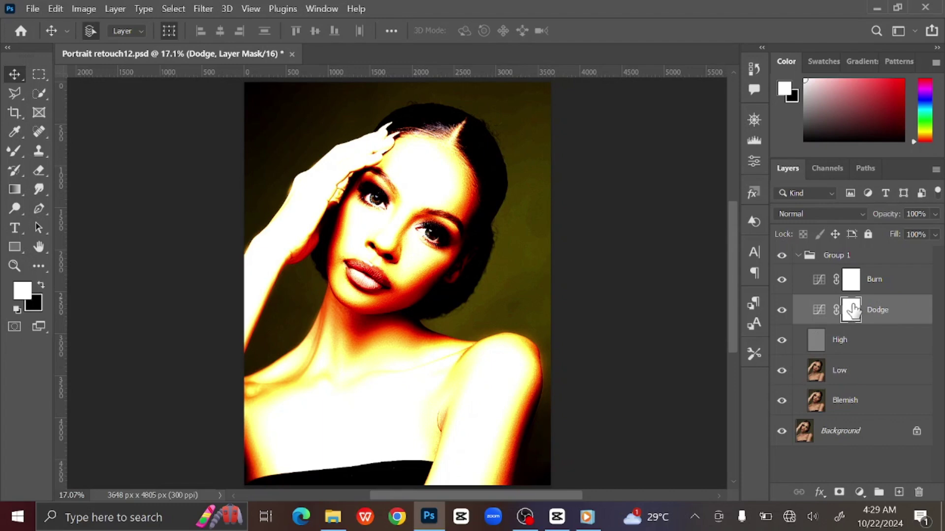
# Step: Invert the Dodge and Burn layer masks to black with Ctrl+I
pyautogui.hotkey('ctrl', 'i')
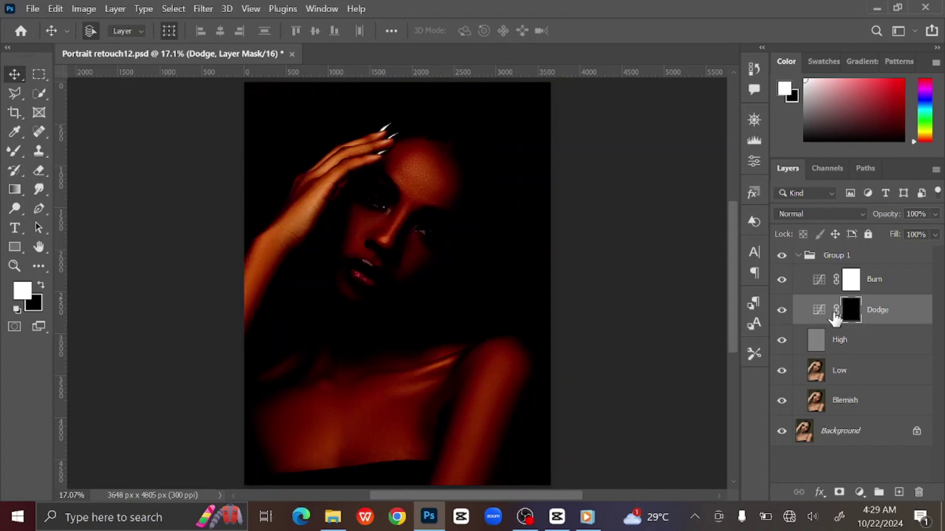
pyautogui.click(850, 288)
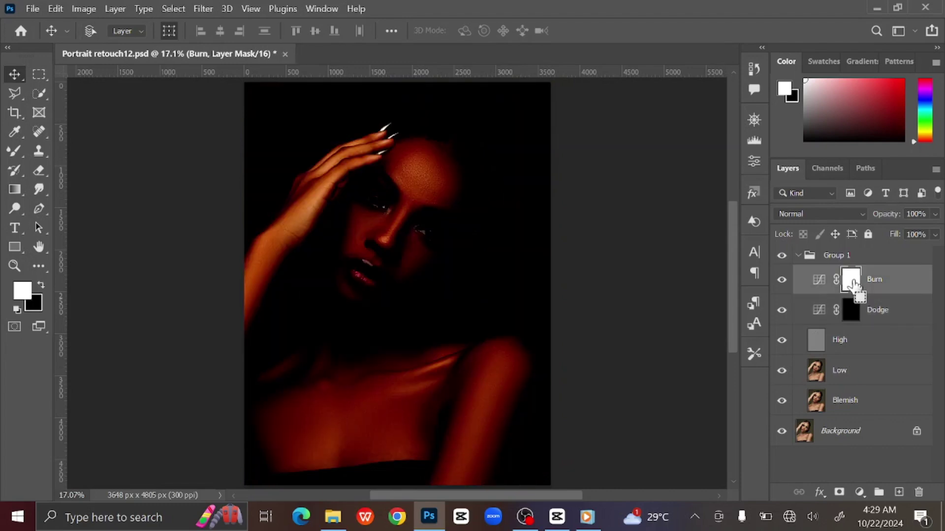
pyautogui.hotkey('ctrl', 'i')
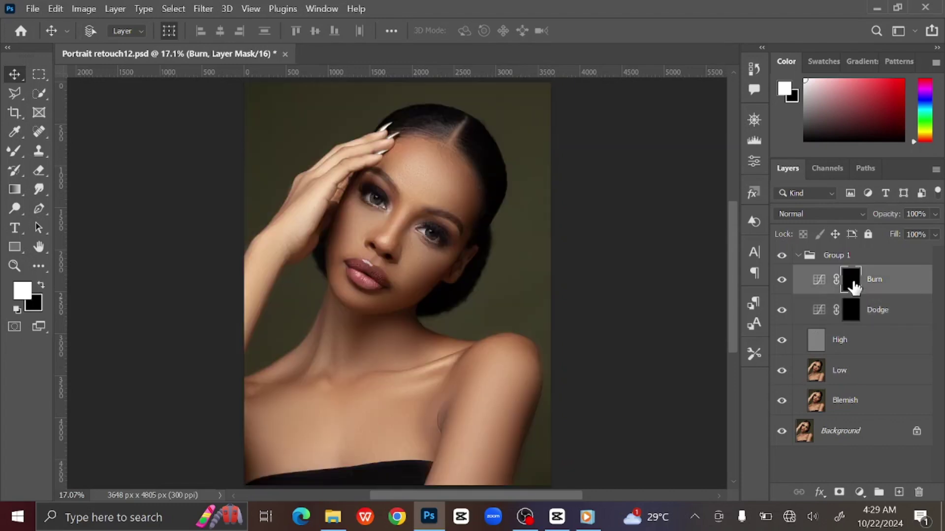
# Step: Select the Dodge mask and set the foreground colour to white
pyautogui.click(855, 311)
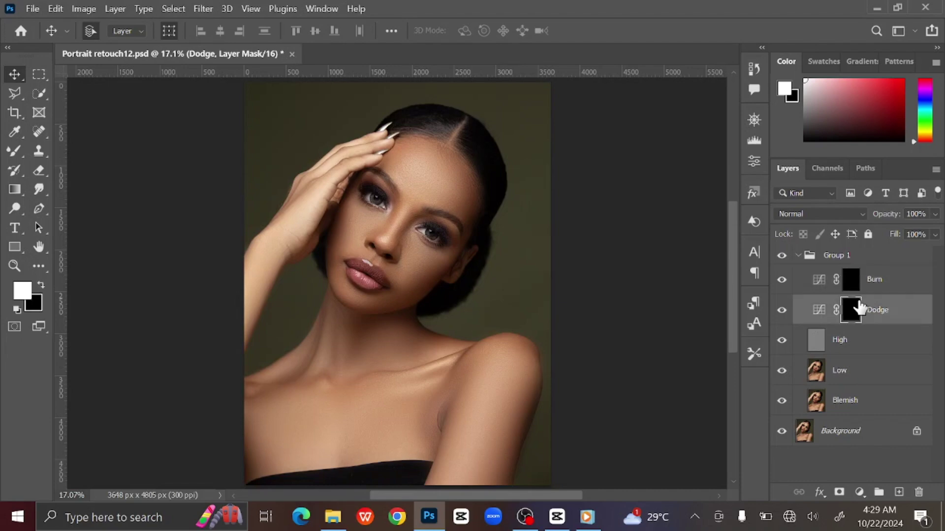
pyautogui.click(786, 91)
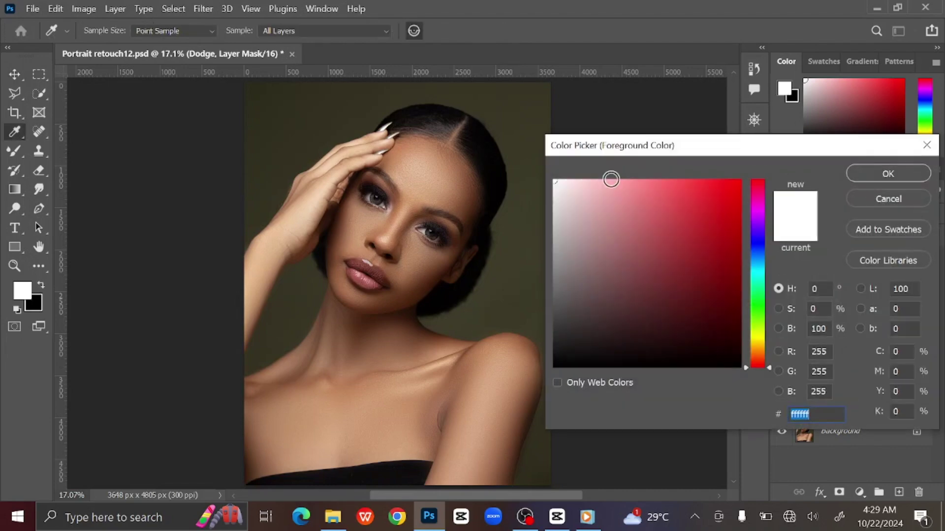
pyautogui.moveTo(594, 191); pyautogui.dragTo(552, 175)
pyautogui.click(887, 174)
# Step: Switch to the regular Brush tool and set its opacity to 5%
pyautogui.press('v')
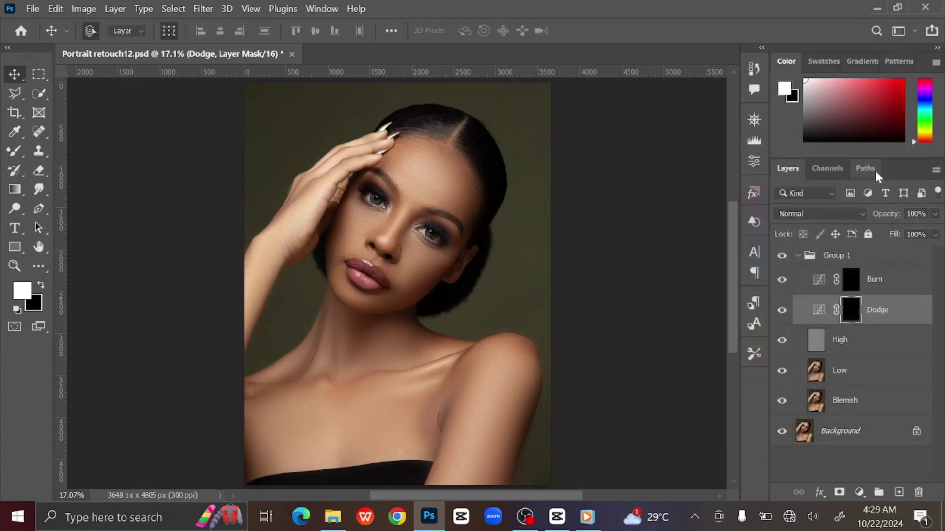
pyautogui.click(14, 155)
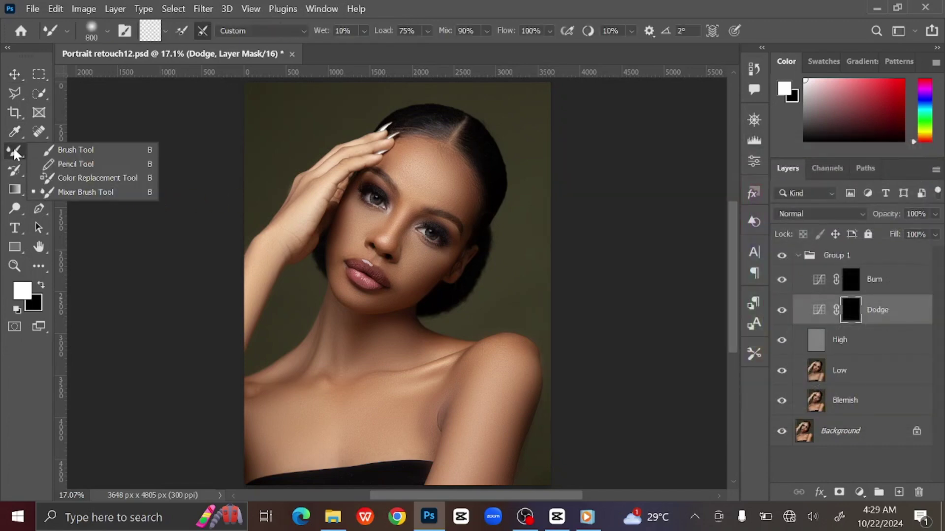
pyautogui.click(83, 150)
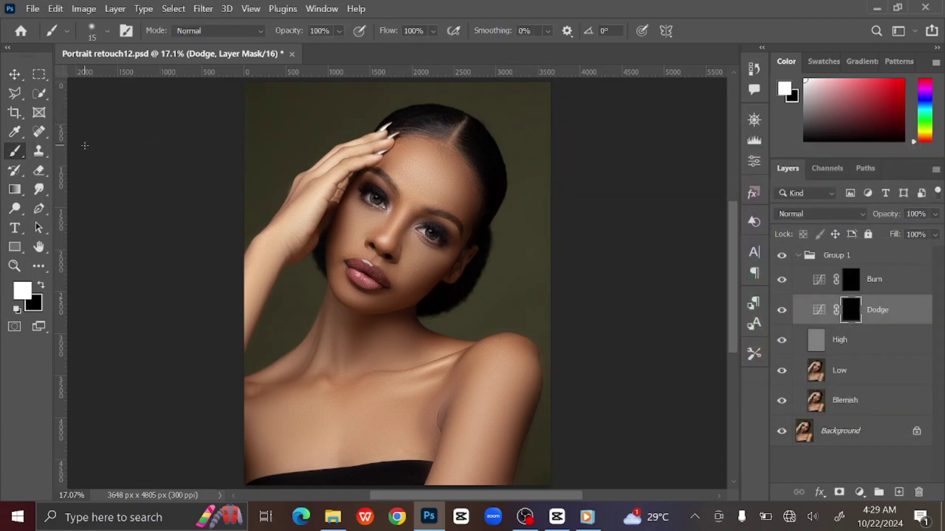
pyautogui.click(320, 31)
pyautogui.write('5')
# Step: Paint soft dodge highlights over the nostril, forehead, neck and chest on the Dodge mask
pyautogui.hotkey('ctrl', '+')
pyautogui.hotkey('ctrl', '+')
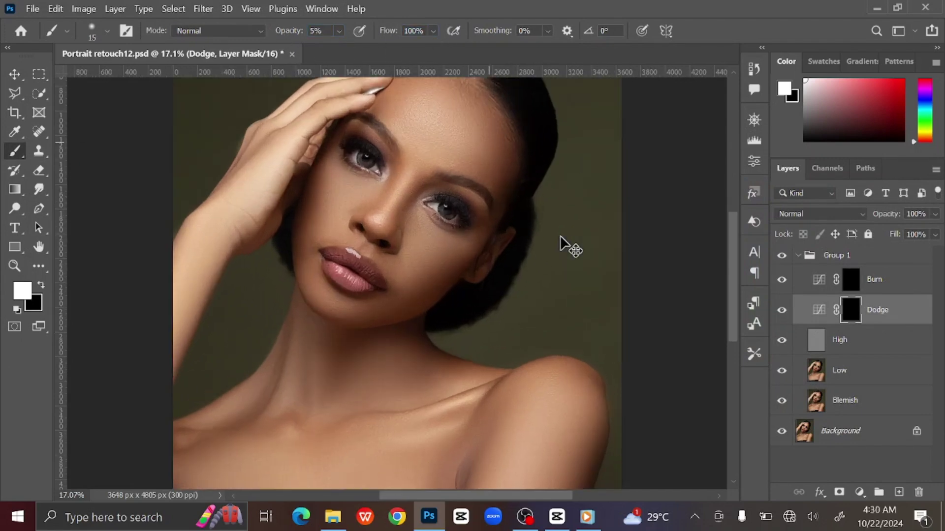
pyautogui.moveTo(560, 236); pyautogui.dragTo(558, 303)
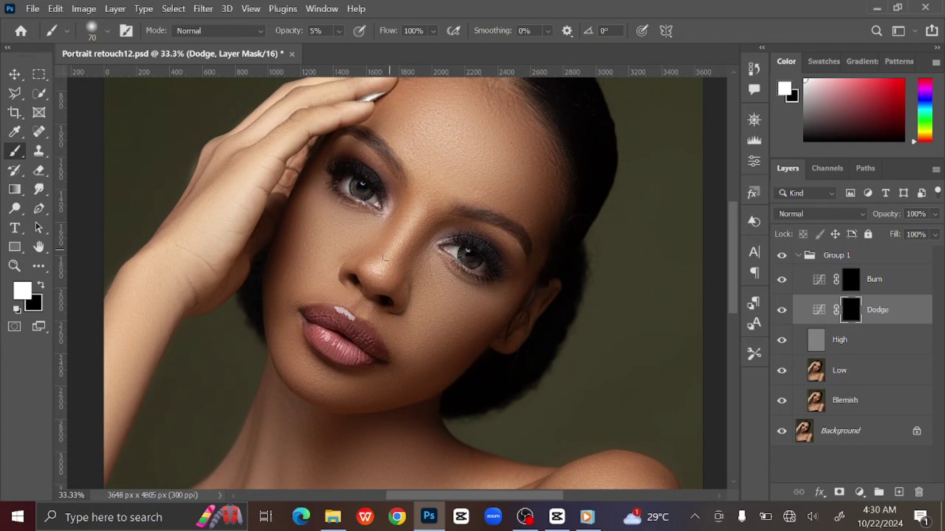
pyautogui.press('[')
pyautogui.press('[')
pyautogui.press('[')
pyautogui.press('[')
pyautogui.press(']')
pyautogui.press(']')
pyautogui.press(']')
pyautogui.press(']')
pyautogui.press(']')
pyautogui.press(']')
pyautogui.press(']')
pyautogui.press(']')
pyautogui.press(']')
pyautogui.press(']')
pyautogui.press('[')
pyautogui.press('[')
pyautogui.press('[')
pyautogui.press('[')
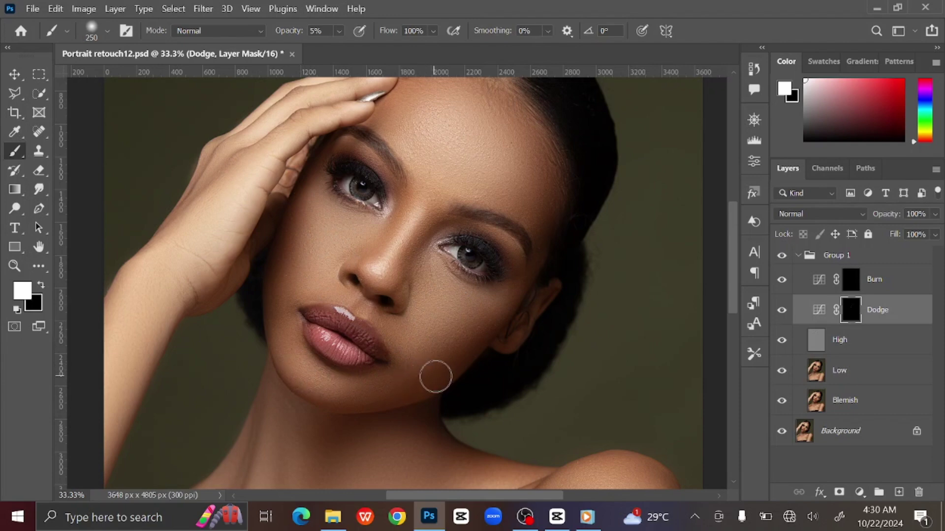
pyautogui.moveTo(396, 362); pyautogui.dragTo(463, 323)
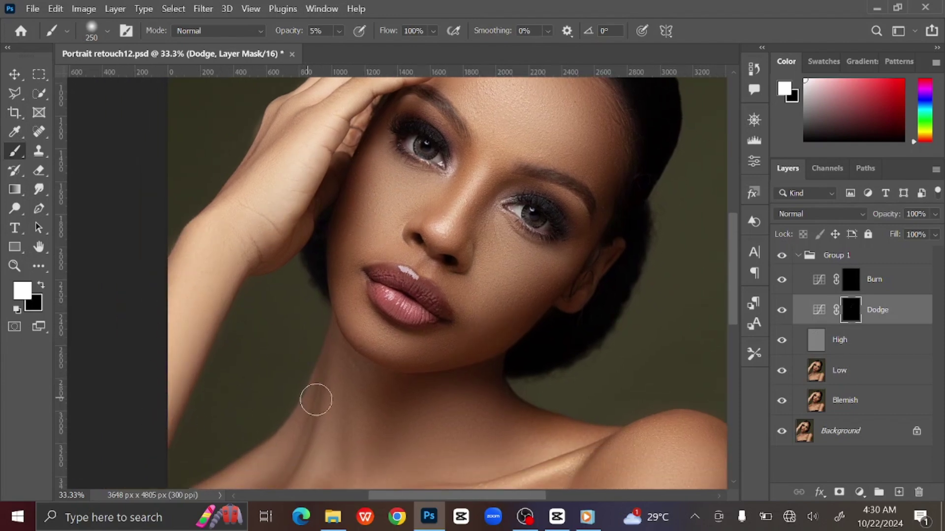
pyautogui.moveTo(314, 397)
pyautogui.mouseDown()
pyautogui.moveTo(302, 160)
pyautogui.moveTo(241, 122)
pyautogui.mouseUp()
pyautogui.press(']')
pyautogui.press(']')
pyautogui.press(']')
pyautogui.press(']')
pyautogui.press(']')
pyautogui.press(']')
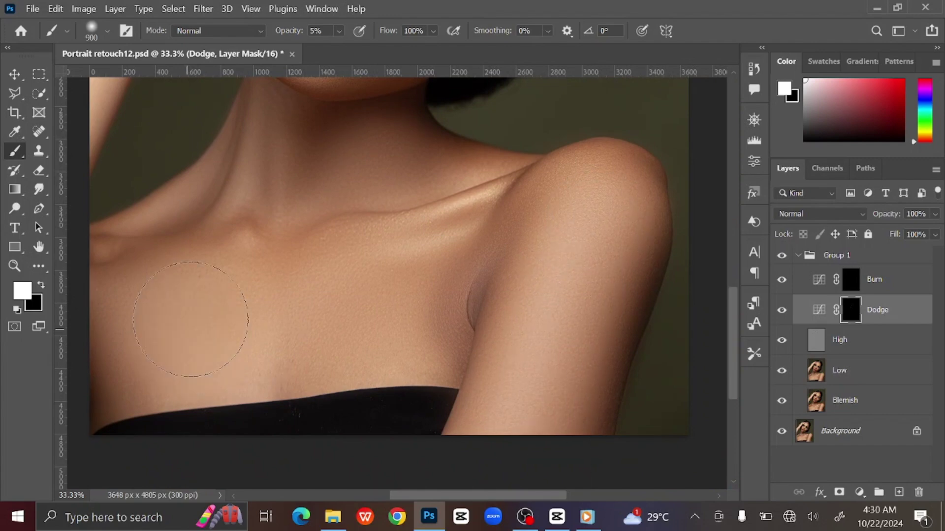
pyautogui.press(']')
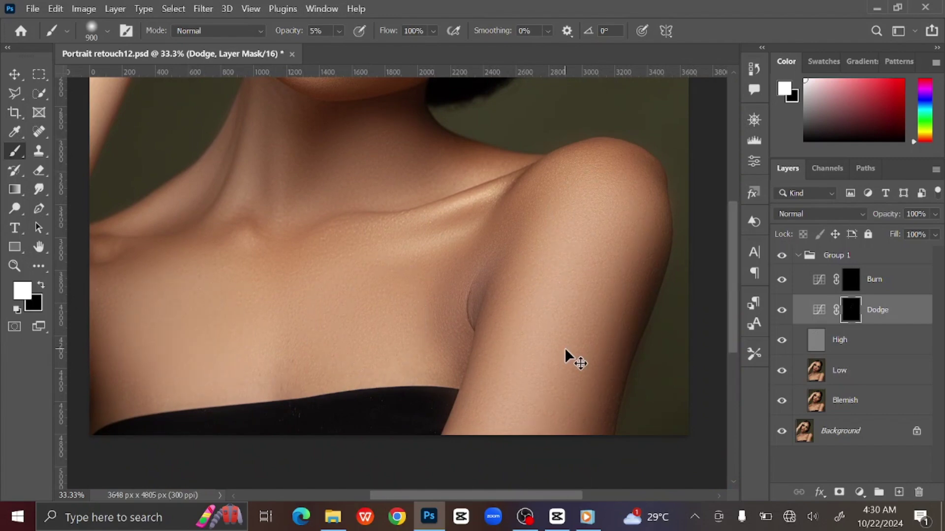
pyautogui.hotkey('ctrl', '0')
pyautogui.press('[')
pyautogui.press('[')
pyautogui.press('[')
pyautogui.press('[')
pyautogui.press('[')
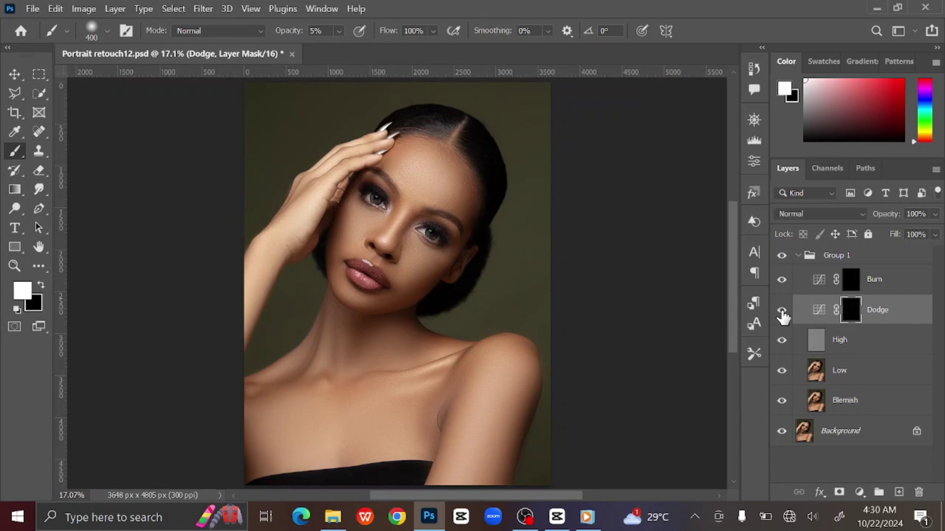
# Step: On the Burn mask, darken along both eyebrows and the inner eye area
pyautogui.click(853, 285)
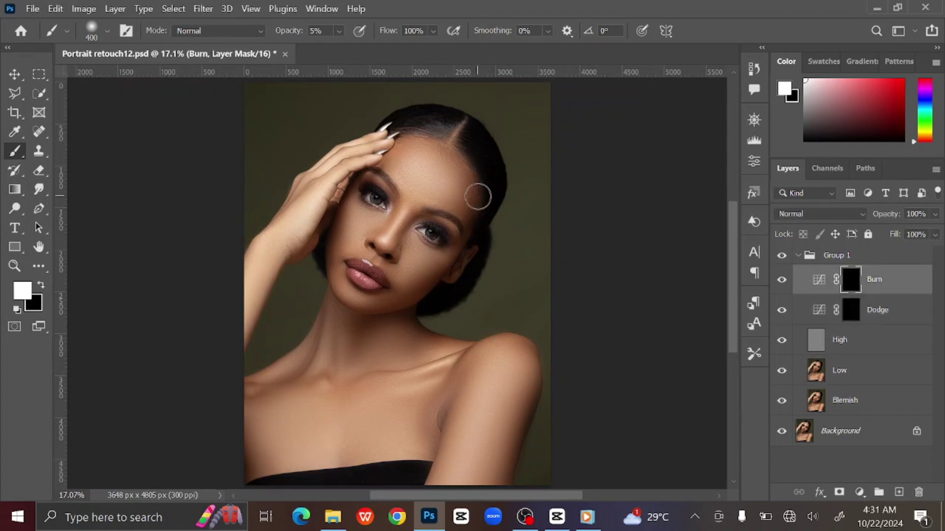
pyautogui.scroll(2, 475, 199)
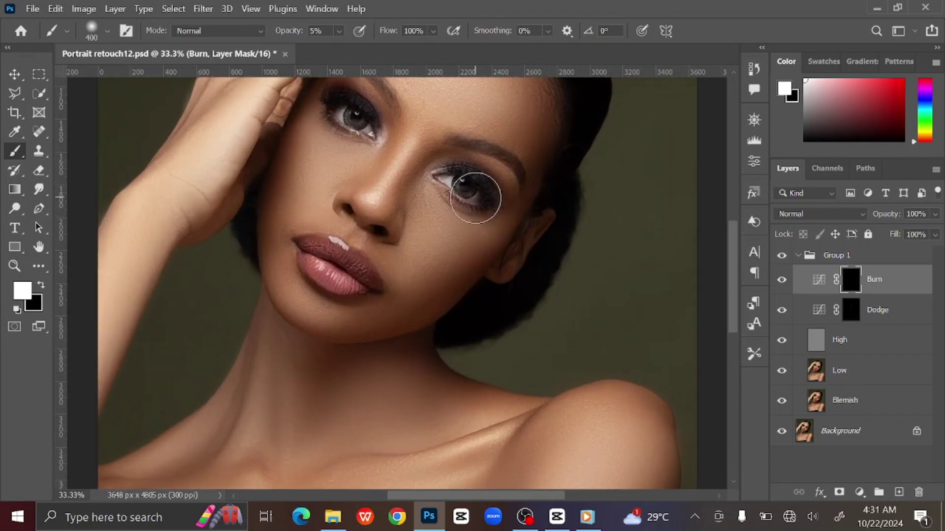
pyautogui.moveTo(474, 198); pyautogui.dragTo(464, 259)
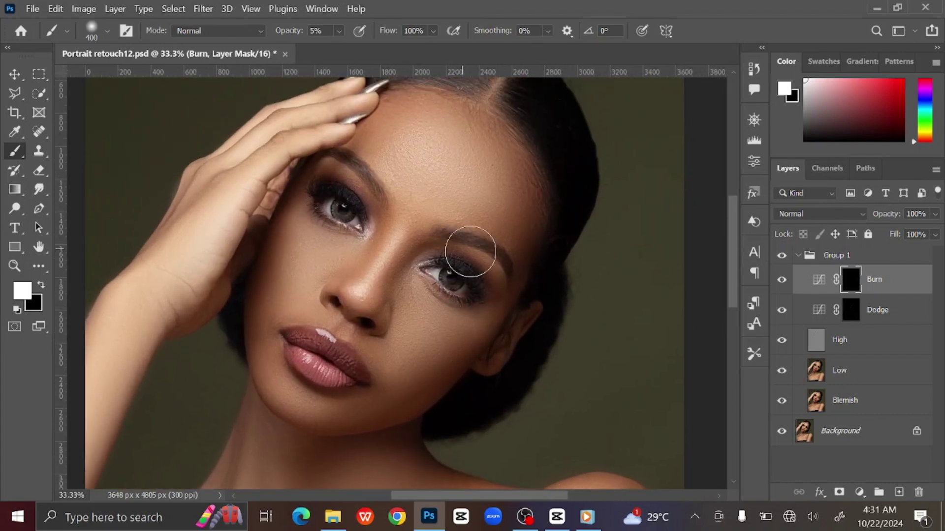
pyautogui.press('[')
pyautogui.press('[')
pyautogui.press('[')
pyautogui.press('[')
pyautogui.press('[')
pyautogui.press('[')
pyautogui.moveTo(454, 235)
pyautogui.mouseDown()
pyautogui.moveTo(500, 253)
pyautogui.moveTo(511, 272)
pyautogui.moveTo(489, 251)
pyautogui.moveTo(437, 230)
pyautogui.mouseUp()
pyautogui.moveTo(325, 158)
pyautogui.mouseDown()
pyautogui.moveTo(367, 173)
pyautogui.moveTo(381, 211)
pyautogui.moveTo(381, 232)
pyautogui.moveTo(347, 278)
pyautogui.moveTo(444, 250)
pyautogui.moveTo(417, 252)
pyautogui.mouseUp()
# Step: Burn soft shading over the cheek, shoulder, collarbone and chest edge, then fit the portrait
pyautogui.press(']')
pyautogui.press(']')
pyautogui.press(']')
pyautogui.press(']')
pyautogui.press(']')
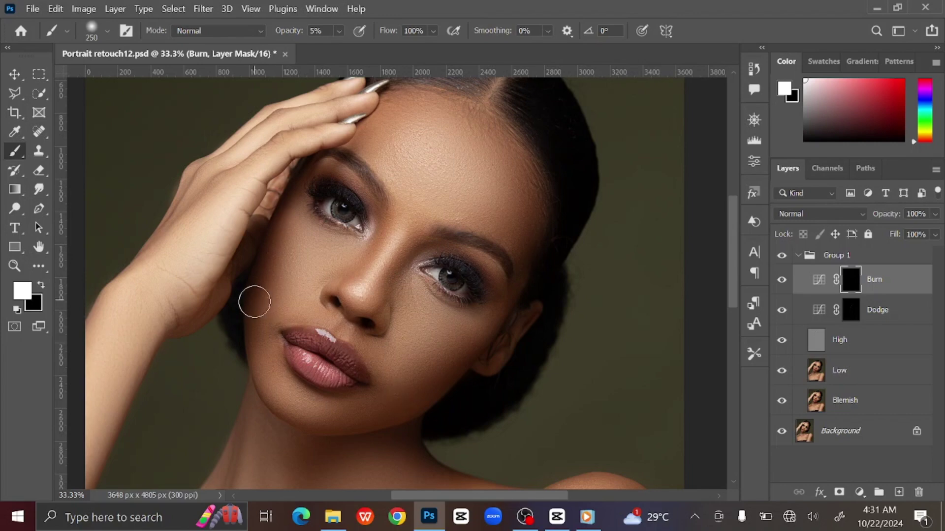
pyautogui.press(']')
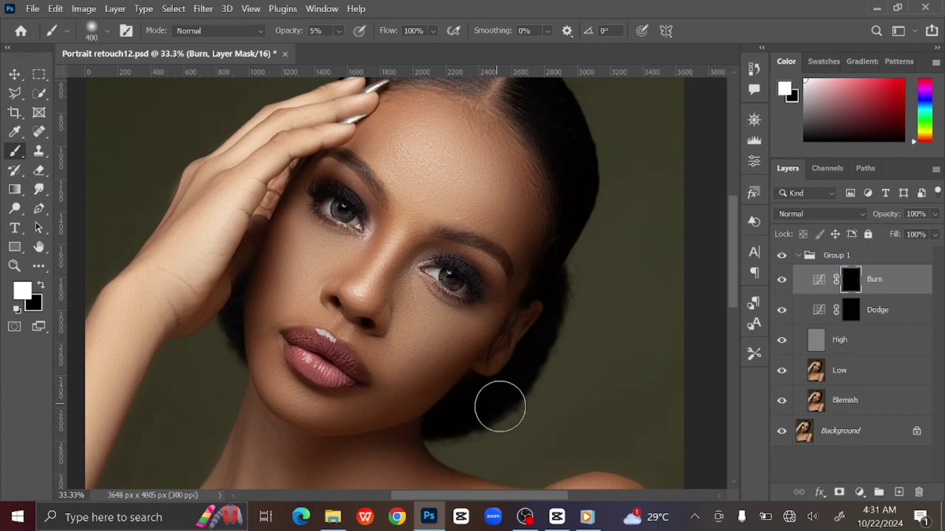
pyautogui.moveTo(499, 399)
pyautogui.mouseDown()
pyautogui.moveTo(499, 432)
pyautogui.moveTo(582, 169)
pyautogui.mouseUp()
pyautogui.moveTo(542, 364)
pyautogui.mouseDown()
pyautogui.moveTo(515, 226)
pyautogui.moveTo(536, 212)
pyautogui.mouseUp()
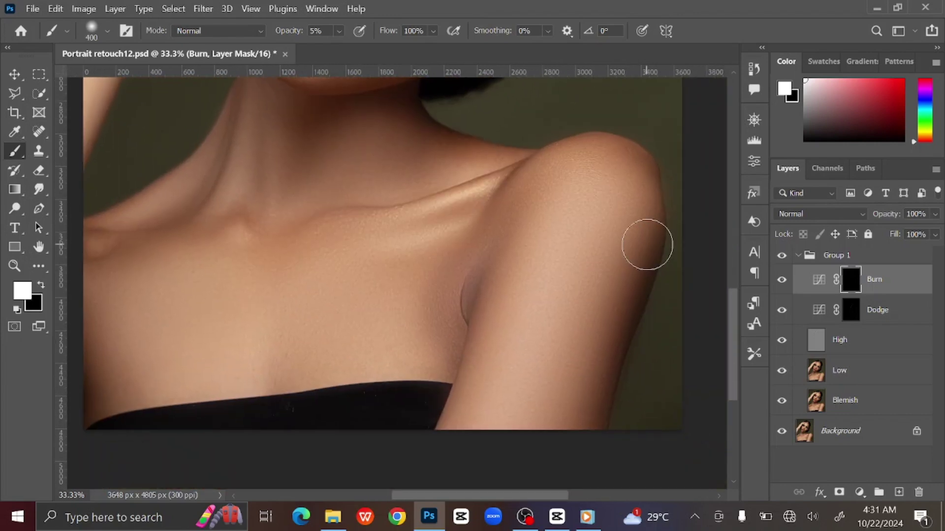
pyautogui.press(']')
pyautogui.moveTo(196, 374); pyautogui.dragTo(246, 359)
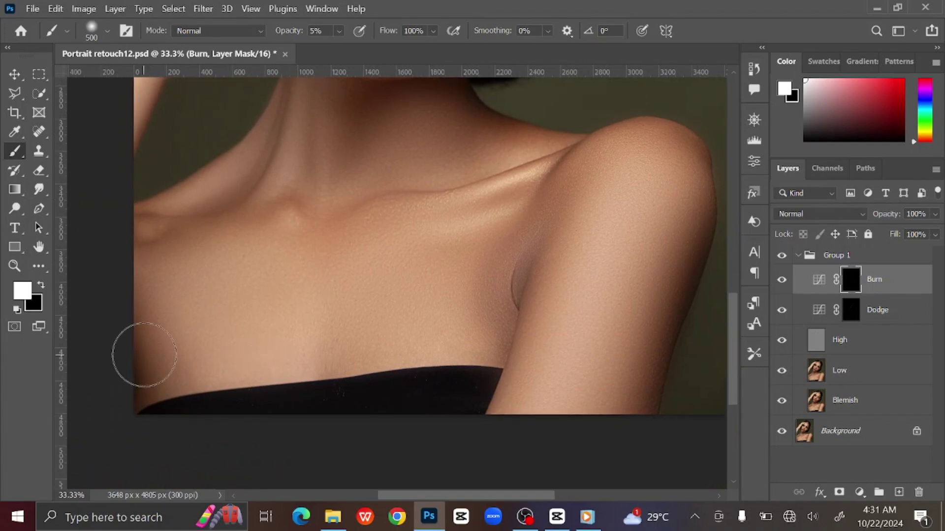
pyautogui.hotkey('ctrl', '0')
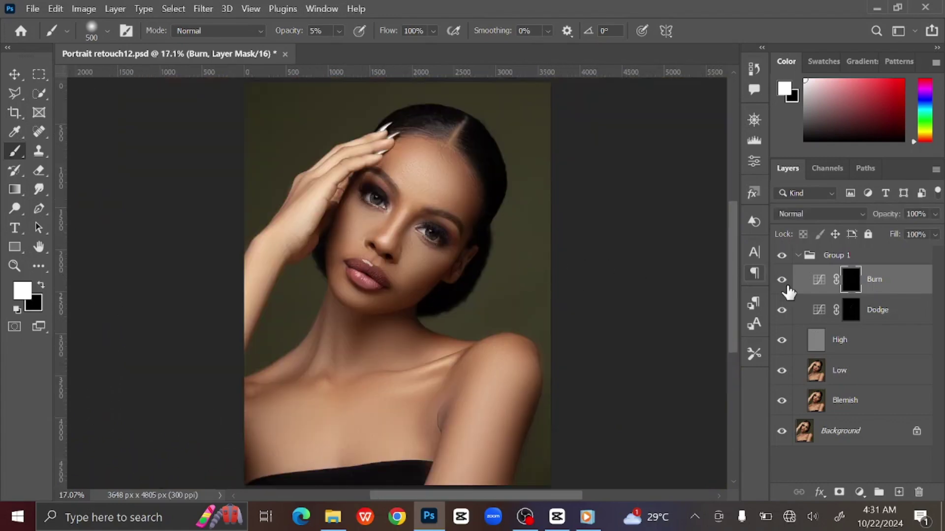
# Step: Toggle the Dodge layer's visibility to compare the effect
pyautogui.click(782, 311)
pyautogui.click(14, 74)
pyautogui.click(615, 216)
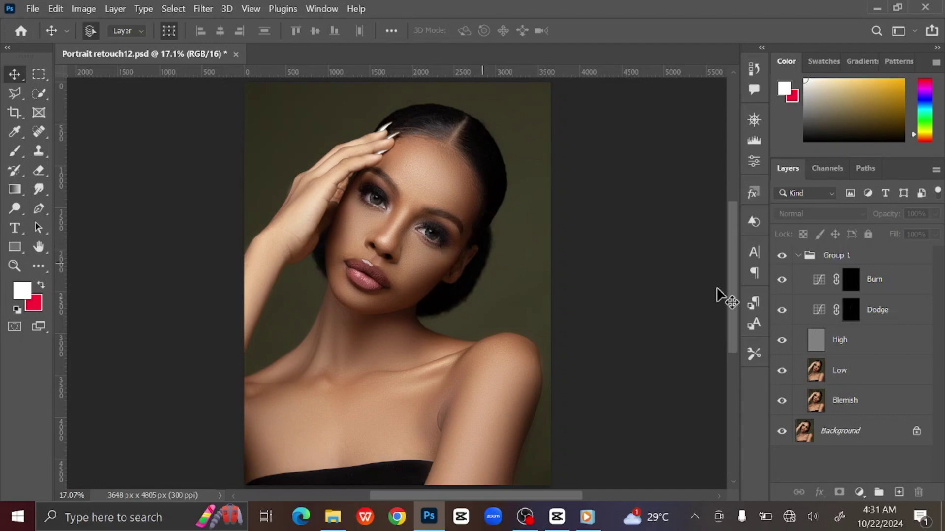
# Step: Stamp all visible layers into Layer 1 above Burn and convert it to a Smart Object
pyautogui.click(905, 284)
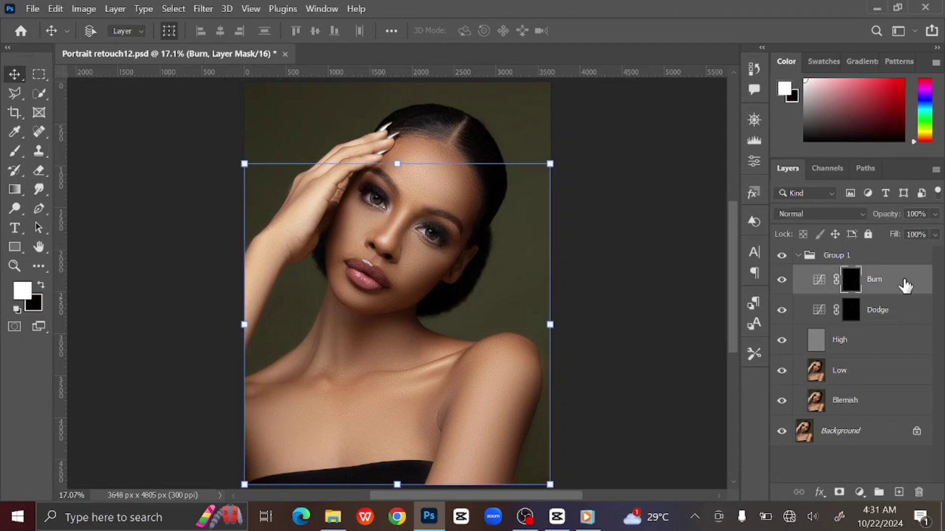
pyautogui.hotkey('ctrl', 'alt', 'shift', 'e')
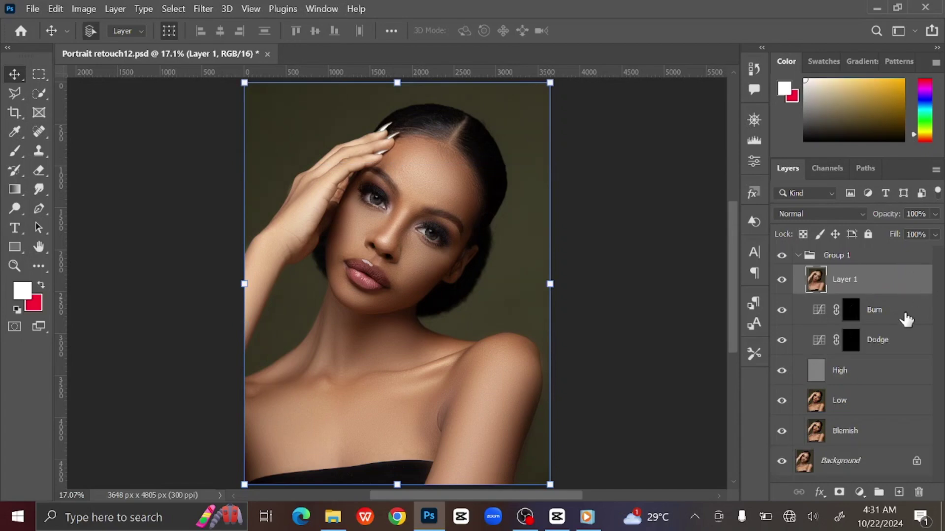
pyautogui.rightClick(890, 284)
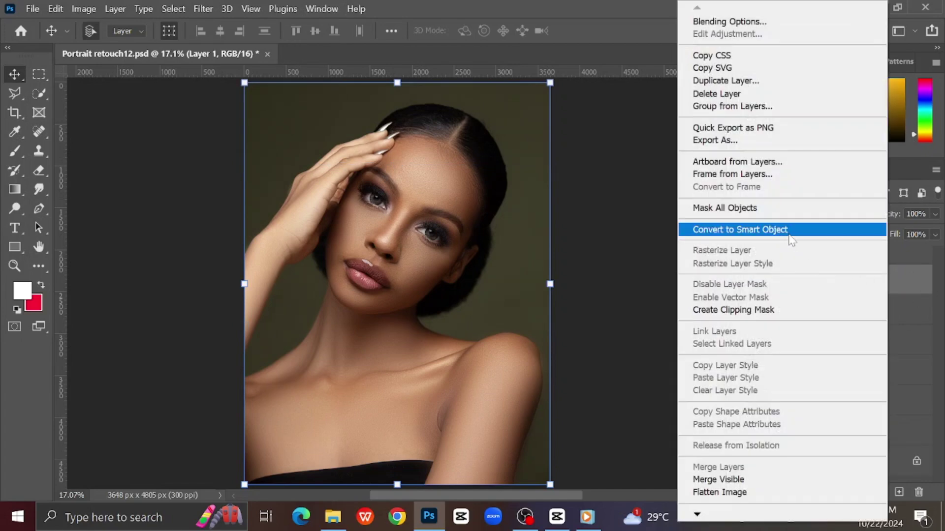
pyautogui.click(787, 231)
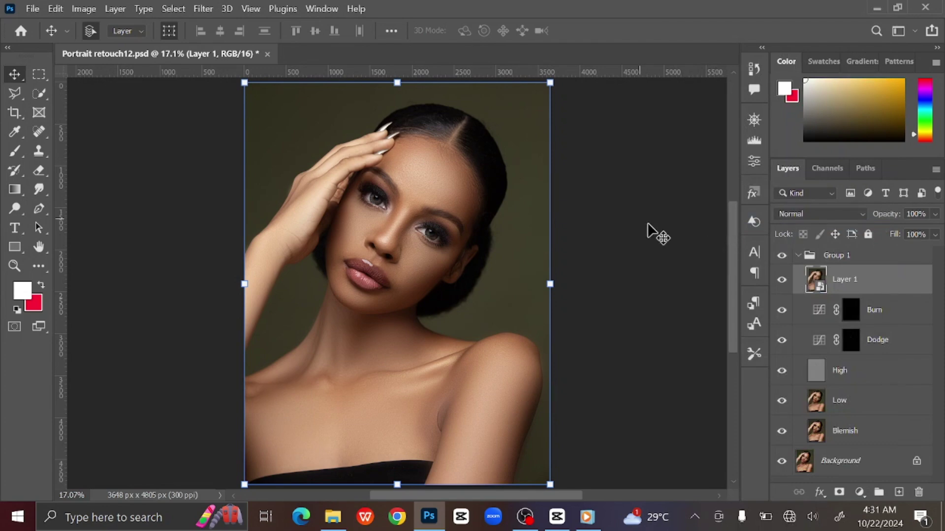
# Step: Apply the Camera Raw Filter with Exposure -0.05, Contrast +21 and Highlights +11 in the Light panel
pyautogui.click(207, 12)
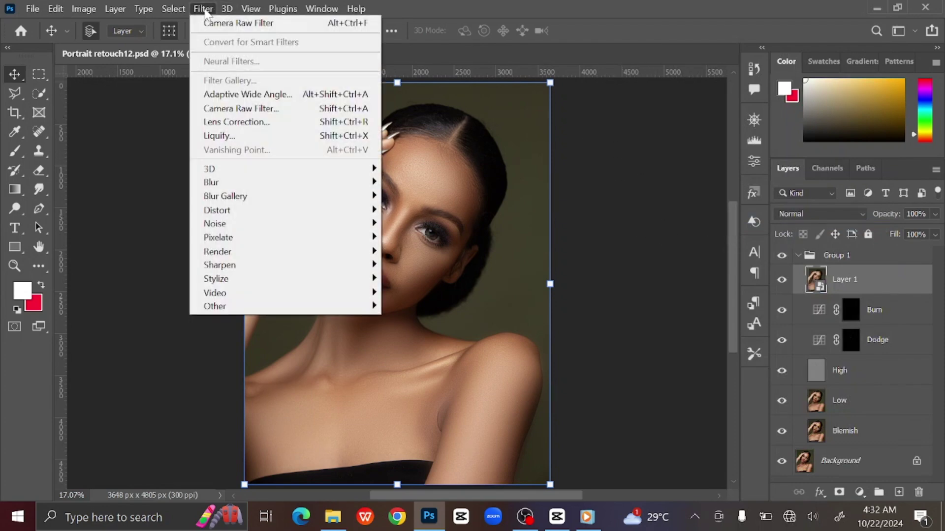
pyautogui.click(241, 109)
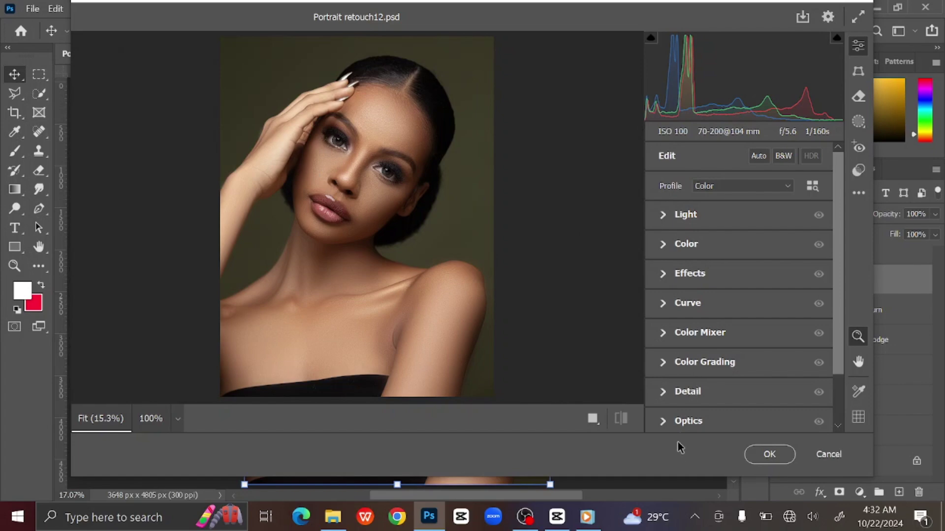
pyautogui.click(666, 216)
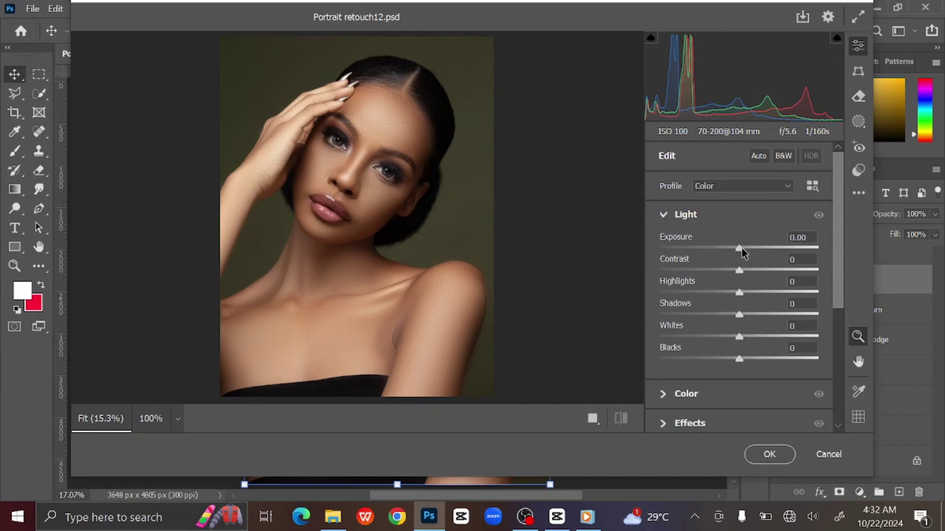
pyautogui.moveTo(740, 249); pyautogui.dragTo(740, 248)
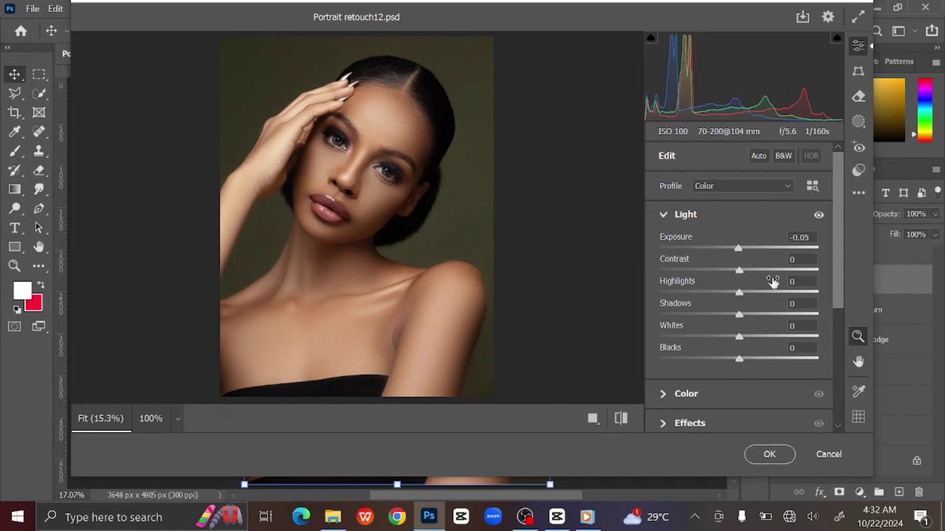
pyautogui.moveTo(742, 270); pyautogui.dragTo(749, 270)
pyautogui.click(801, 260)
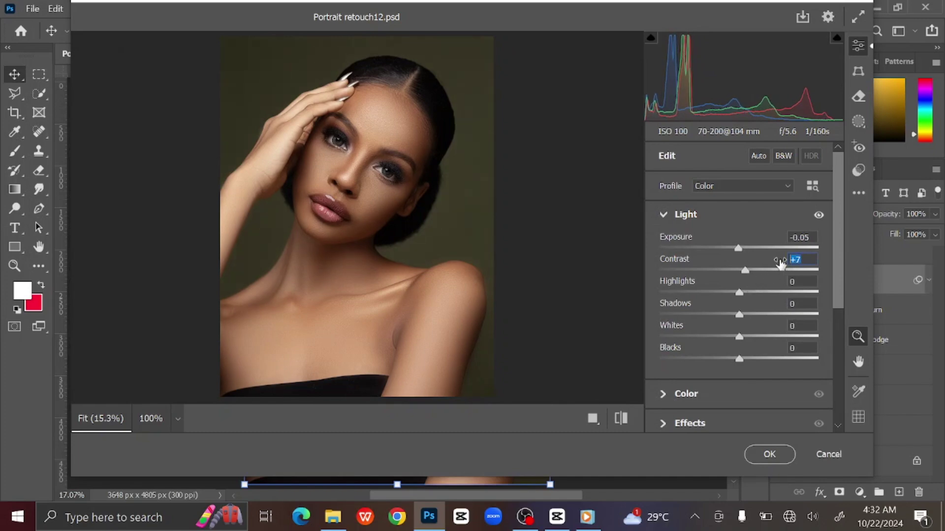
pyautogui.write('21')
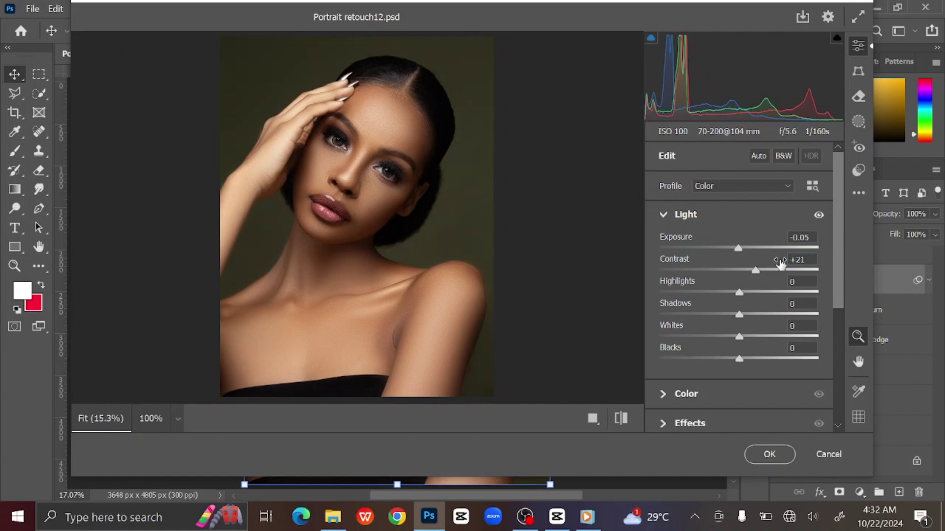
pyautogui.moveTo(746, 292); pyautogui.dragTo(751, 297)
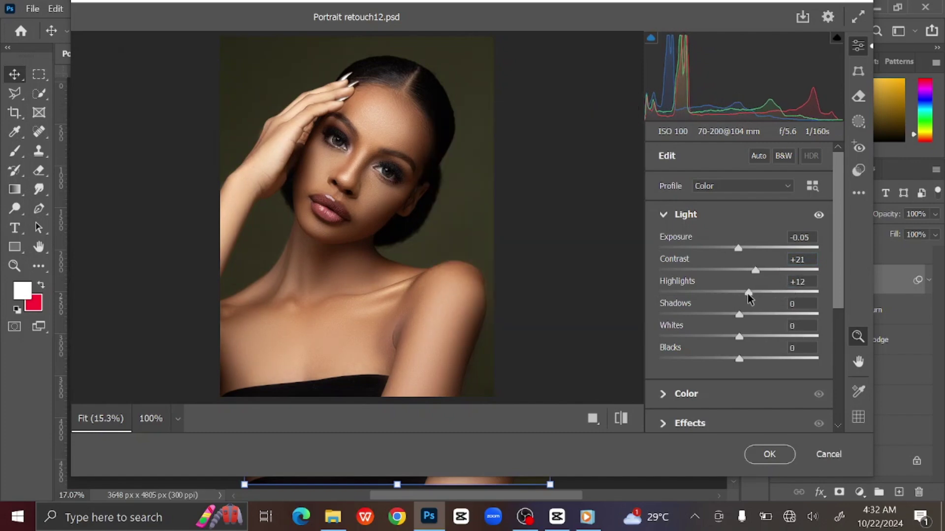
pyautogui.click(806, 279)
pyautogui.write('11')
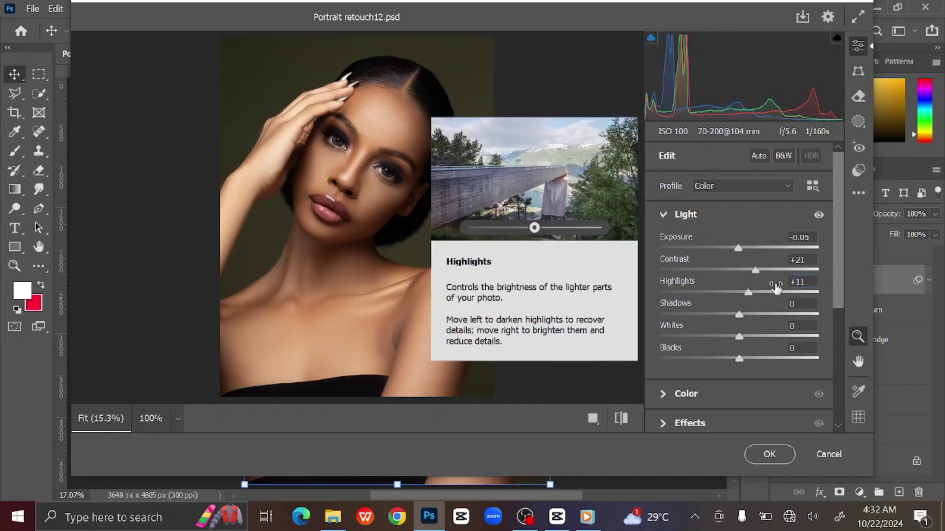
pyautogui.click(663, 215)
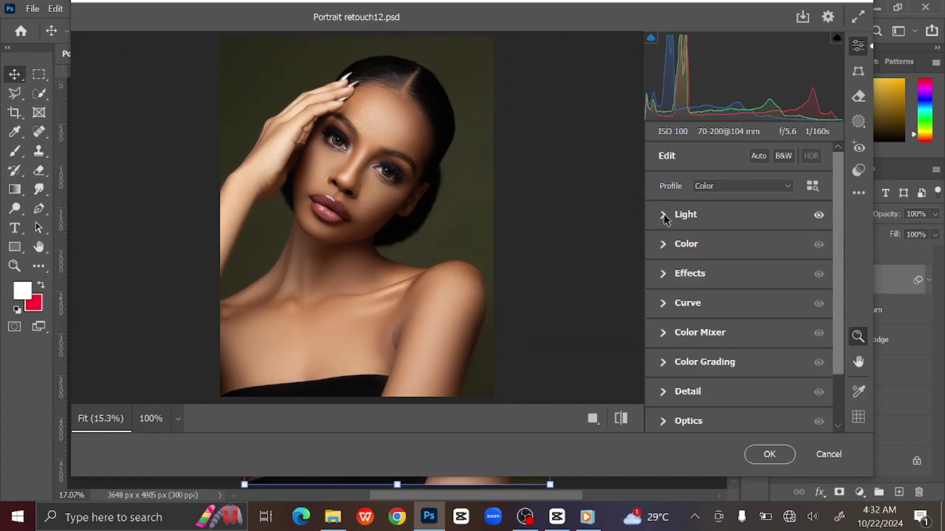
# Step: Raise Vibrance to +16 in Camera Raw's Color panel
pyautogui.click(664, 245)
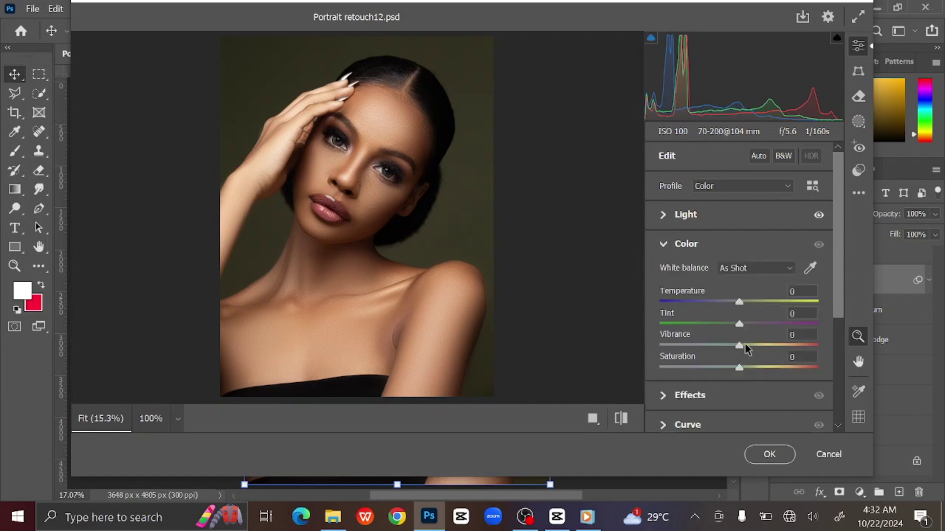
pyautogui.moveTo(743, 346); pyautogui.dragTo(752, 347)
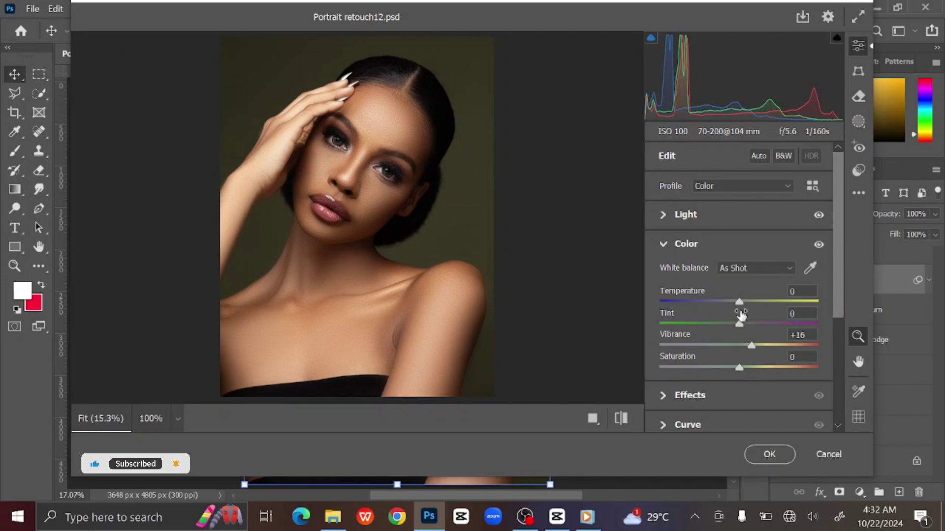
pyautogui.click(664, 245)
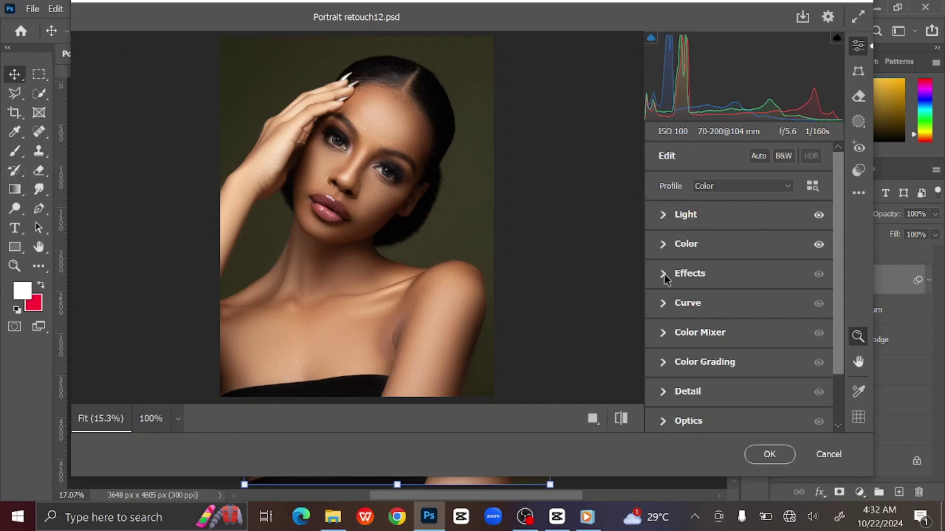
# Step: In the Effects panel, set Texture to +25 and Clarity to +19
pyautogui.click(664, 274)
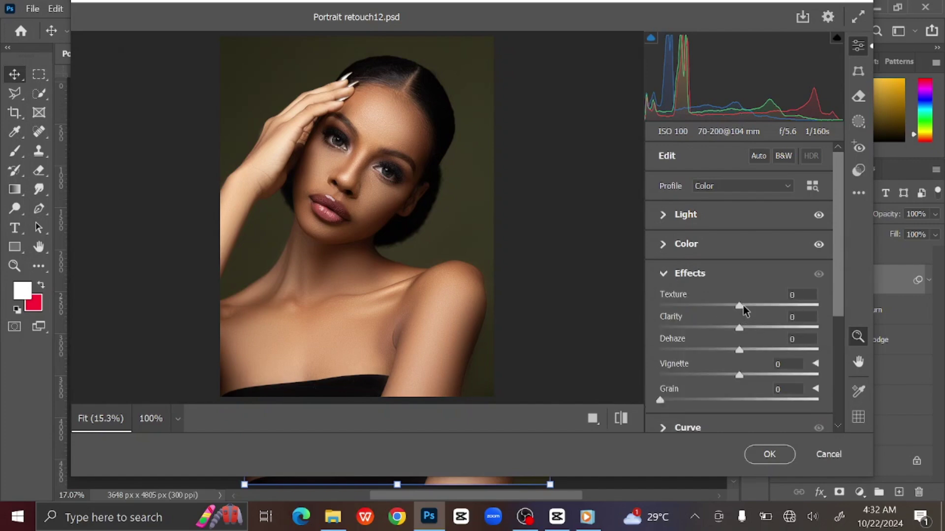
pyautogui.moveTo(743, 305); pyautogui.dragTo(752, 306)
pyautogui.click(796, 295)
pyautogui.write('25')
pyautogui.moveTo(743, 330); pyautogui.dragTo(756, 332)
pyautogui.click(809, 317)
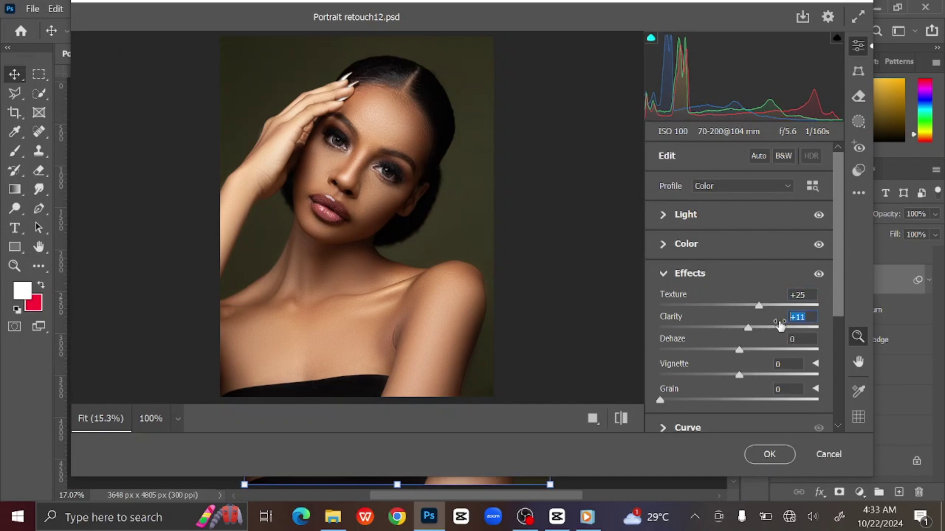
pyautogui.write('1')
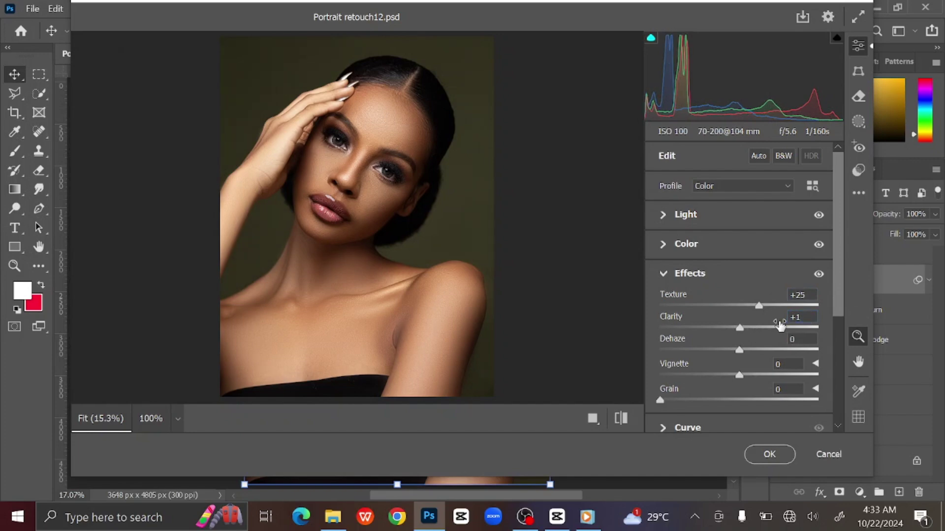
pyautogui.click(808, 319)
pyautogui.write('19')
pyautogui.press('Return')
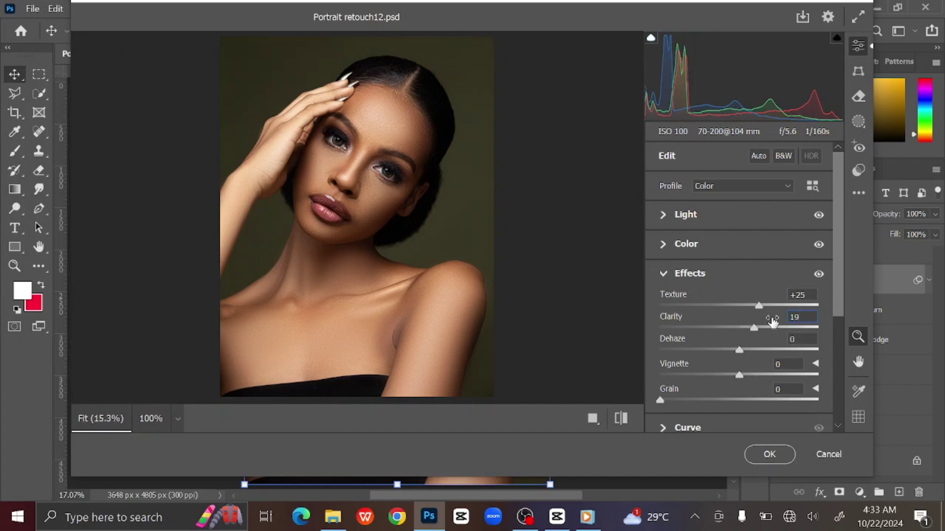
# Step: Compare the before/after preview, then collapse the Effects panel
pyautogui.click(617, 421)
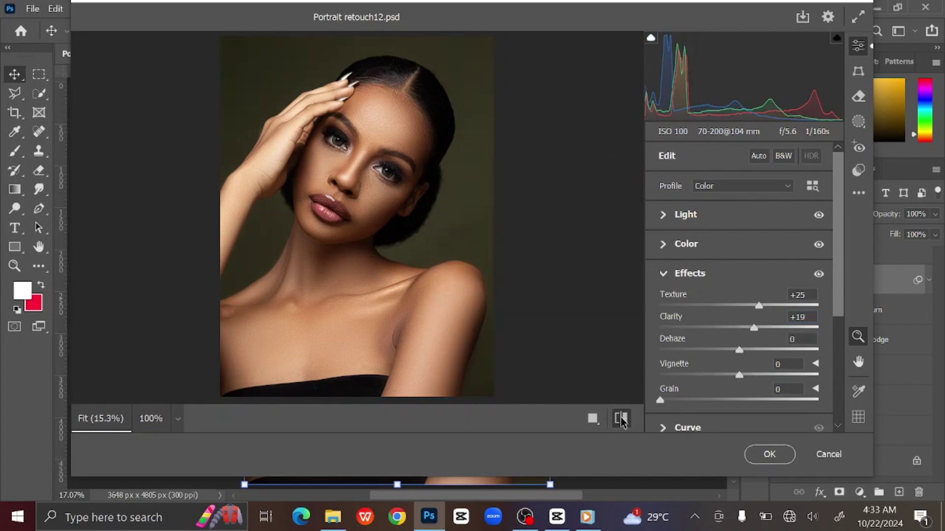
pyautogui.click(617, 421)
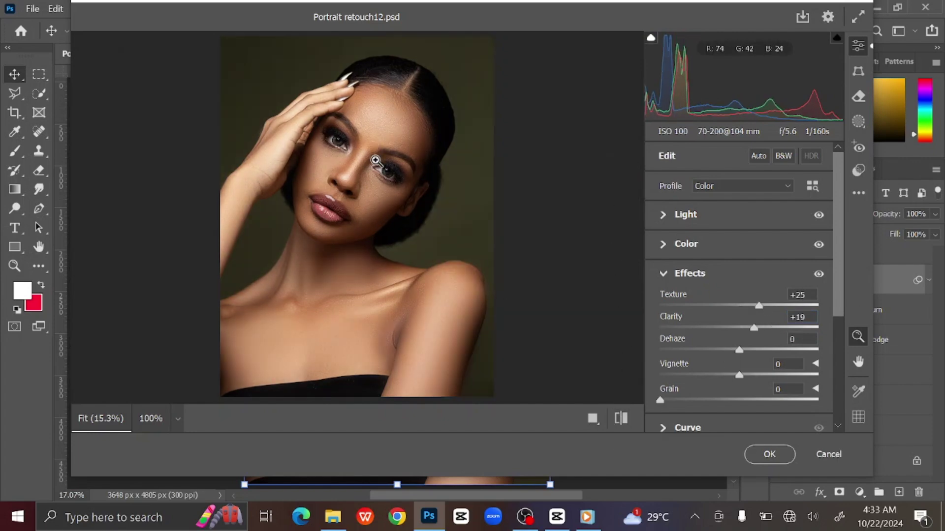
pyautogui.click(665, 272)
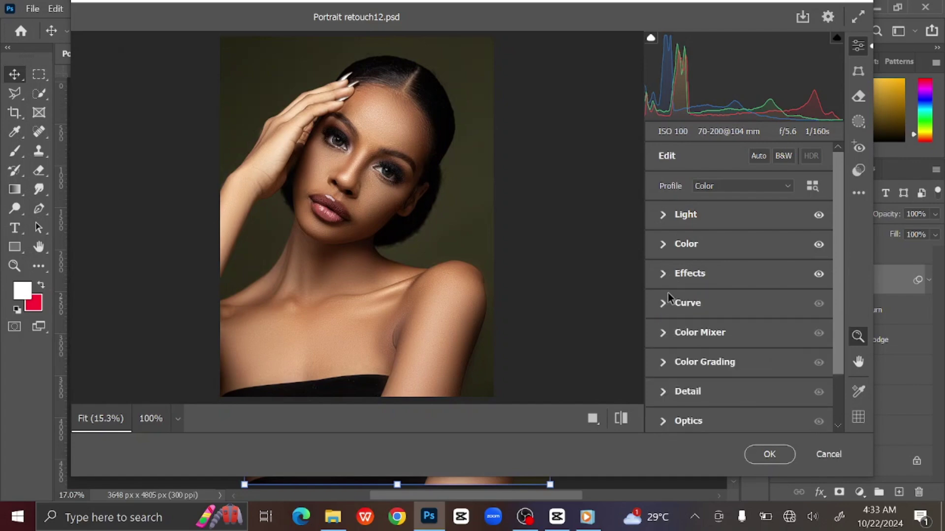
# Step: Raise the Reds saturation in Color Mixer to 16
pyautogui.click(664, 335)
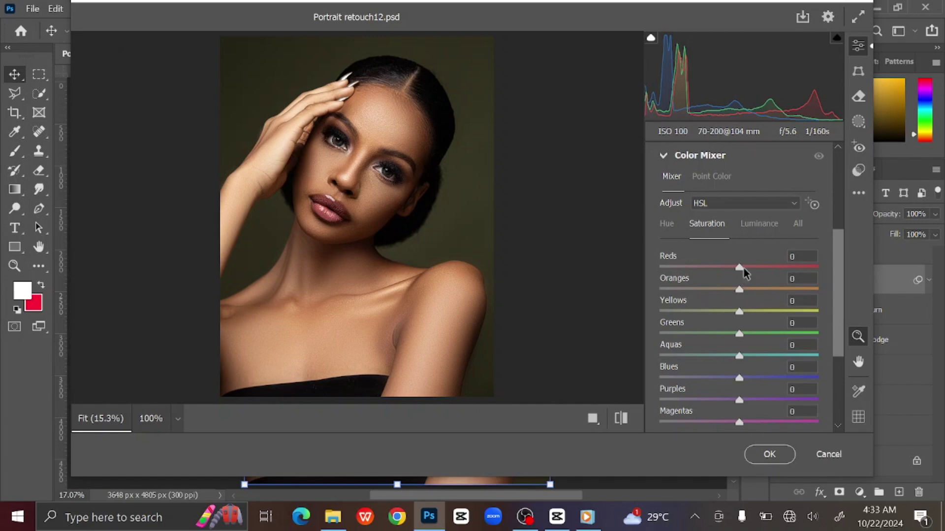
pyautogui.moveTo(746, 267); pyautogui.dragTo(749, 267)
pyautogui.click(797, 256)
pyautogui.write('16')
pyautogui.click(663, 157)
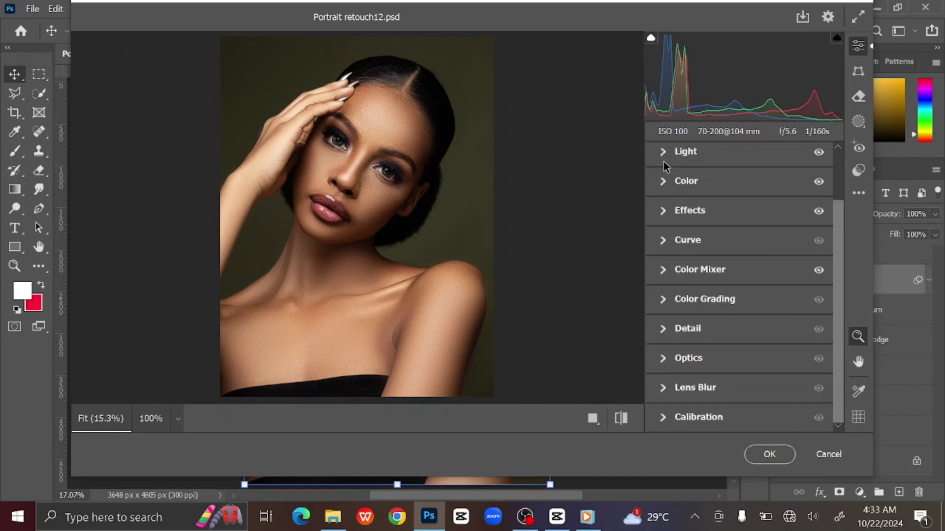
# Step: Grade midtones warm orange, highlights yellow and shadows orange in Color Grading
pyautogui.click(664, 299)
pyautogui.moveTo(740, 254); pyautogui.dragTo(743, 252)
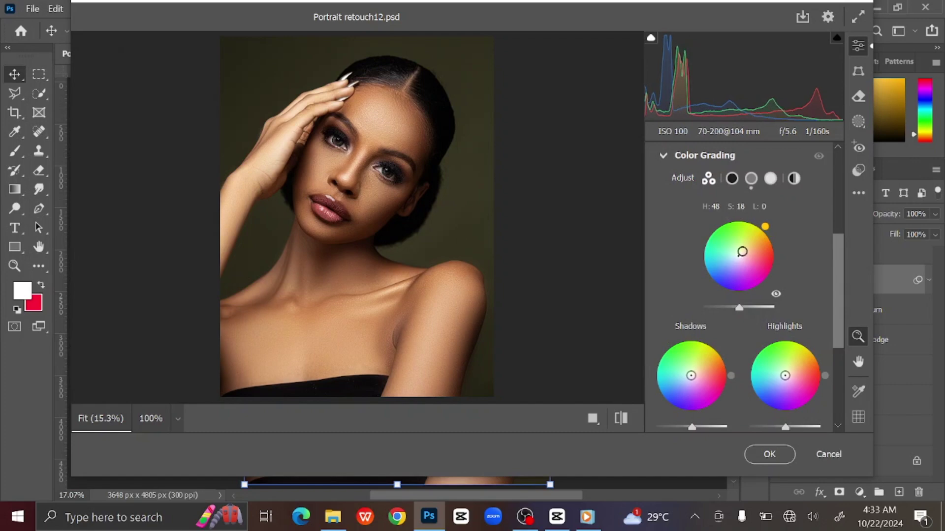
pyautogui.moveTo(785, 376); pyautogui.dragTo(788, 373)
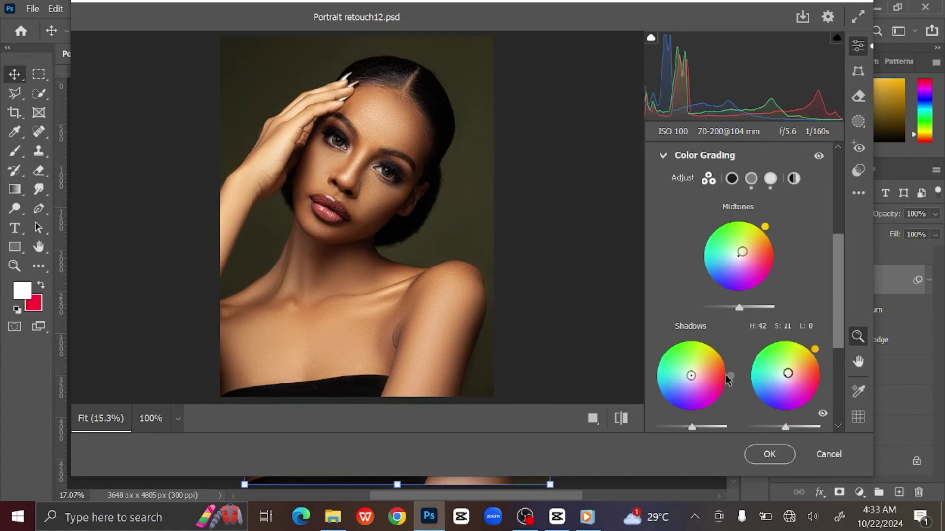
pyautogui.moveTo(691, 376); pyautogui.dragTo(696, 374)
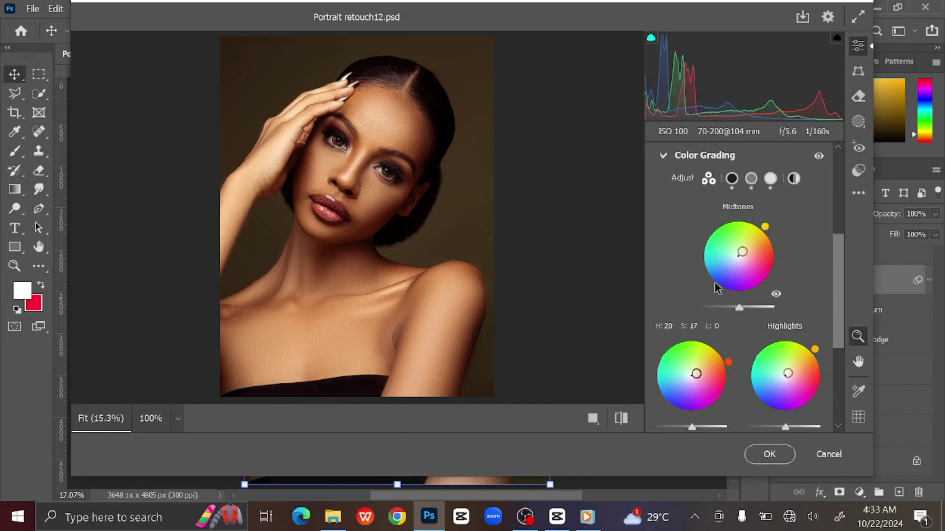
pyautogui.click(663, 158)
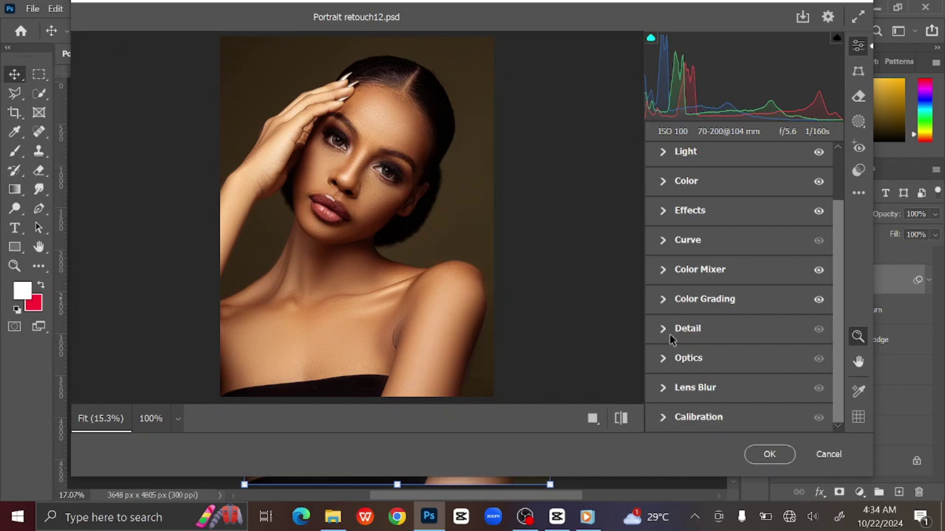
# Step: Set Detail Sharpening to 21 and Noise Reduction to 5
pyautogui.click(669, 334)
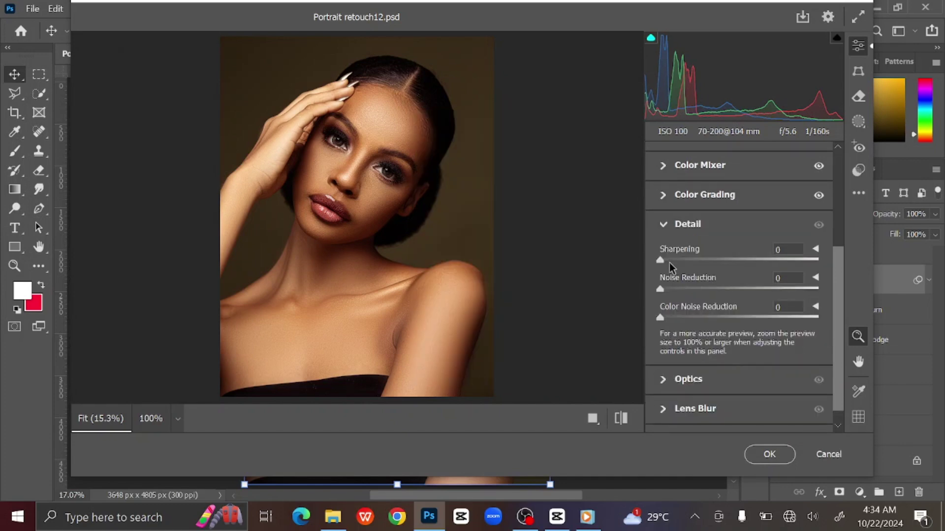
pyautogui.moveTo(670, 259); pyautogui.dragTo(684, 260)
pyautogui.click(793, 251)
pyautogui.click(782, 278)
pyautogui.write('5')
pyautogui.click(665, 227)
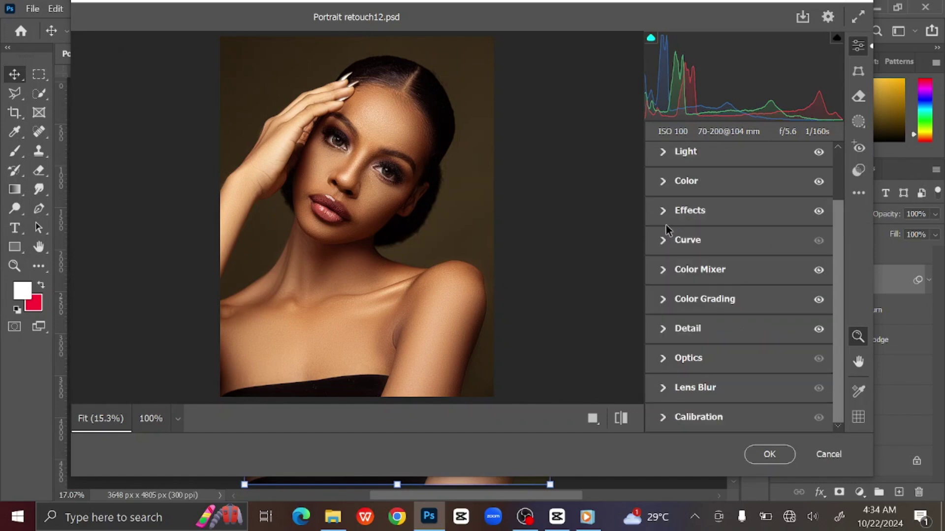
# Step: Raise Calibration Blue Primary saturation to +24 and compare before/after
pyautogui.click(669, 417)
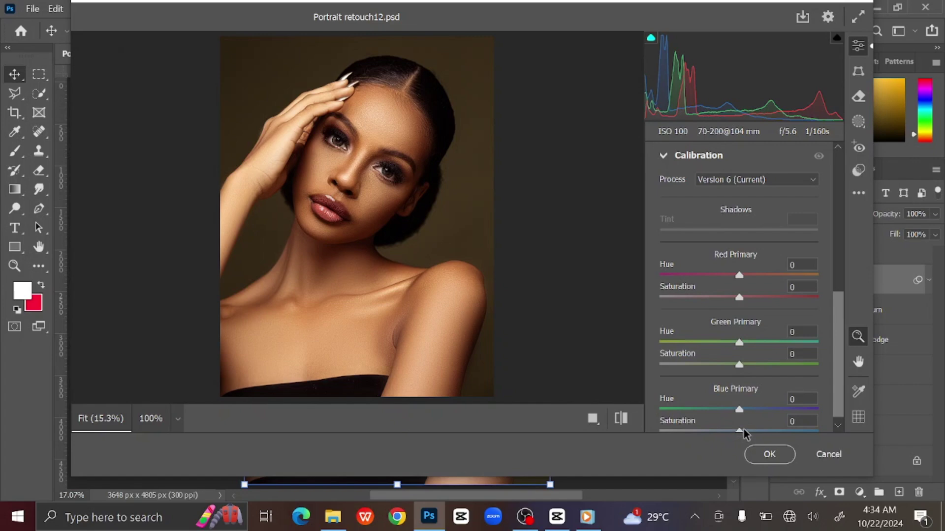
pyautogui.moveTo(743, 429); pyautogui.dragTo(761, 431)
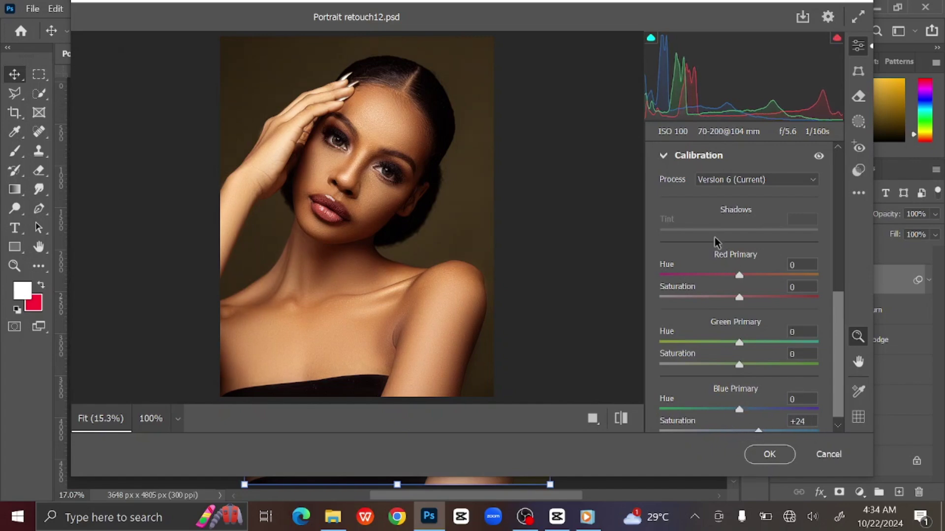
pyautogui.click(811, 420)
pyautogui.click(664, 157)
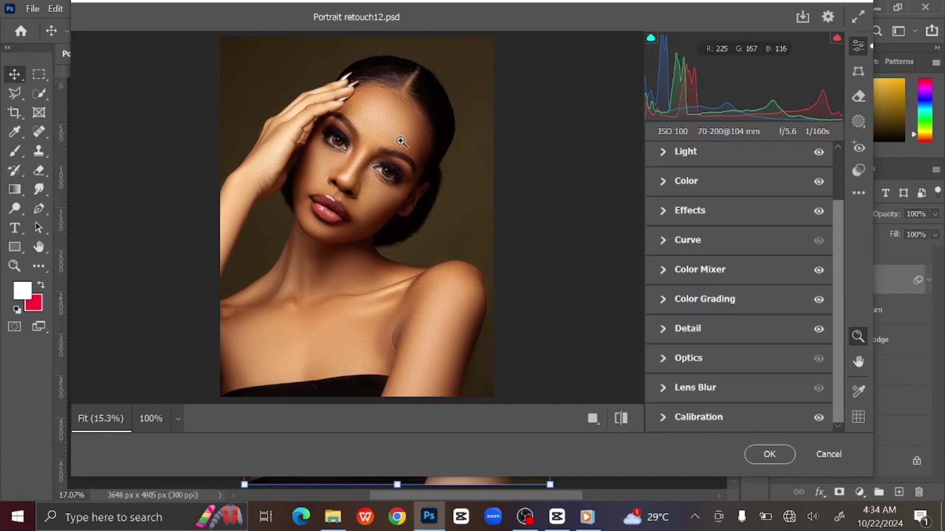
pyautogui.click(621, 419)
pyautogui.click(621, 420)
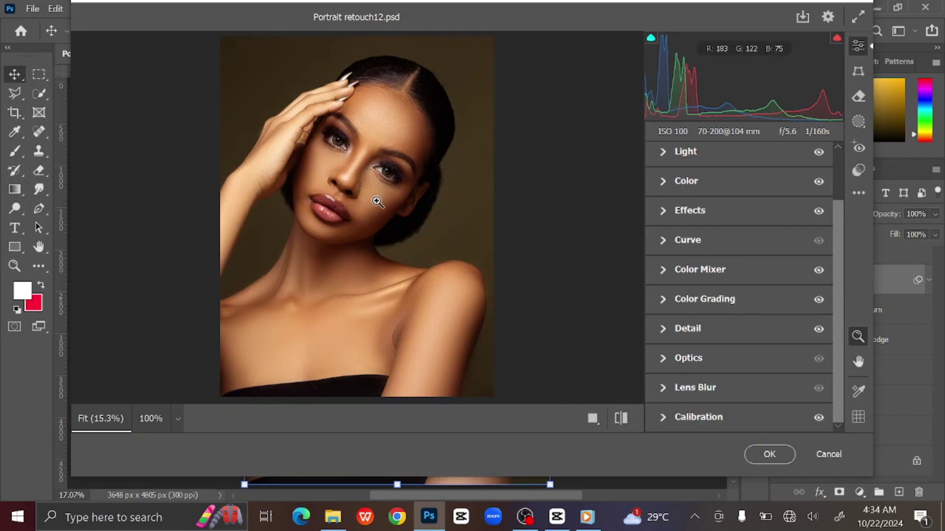
# Step: Apply the Camera Raw edits and add Color Balance with midtones Cyan-Red at +5
pyautogui.click(769, 453)
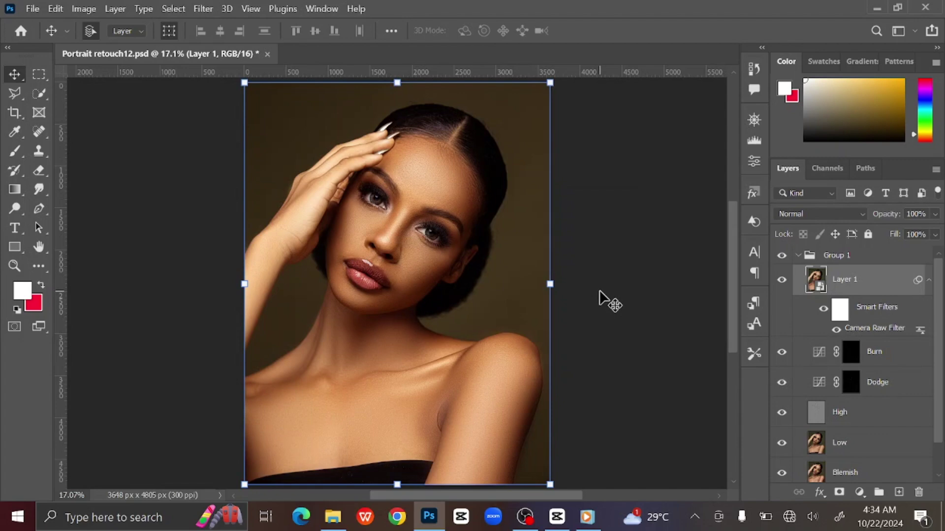
pyautogui.hotkey('ctrl', 'b')
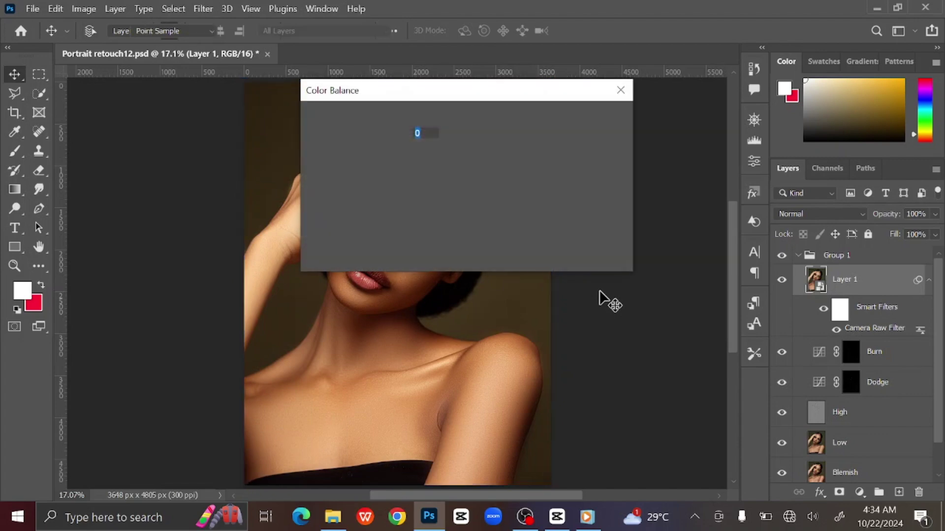
pyautogui.moveTo(522, 94); pyautogui.dragTo(733, 106)
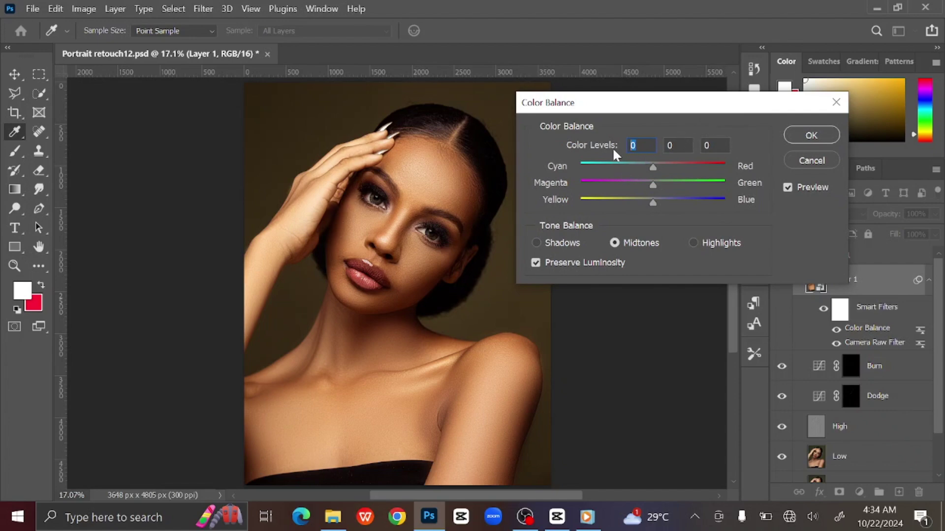
pyautogui.write('5')
pyautogui.click(810, 138)
# Step: Collapse Layer 1's smart filters and toggle the layer off and on to compare
pyautogui.press('v')
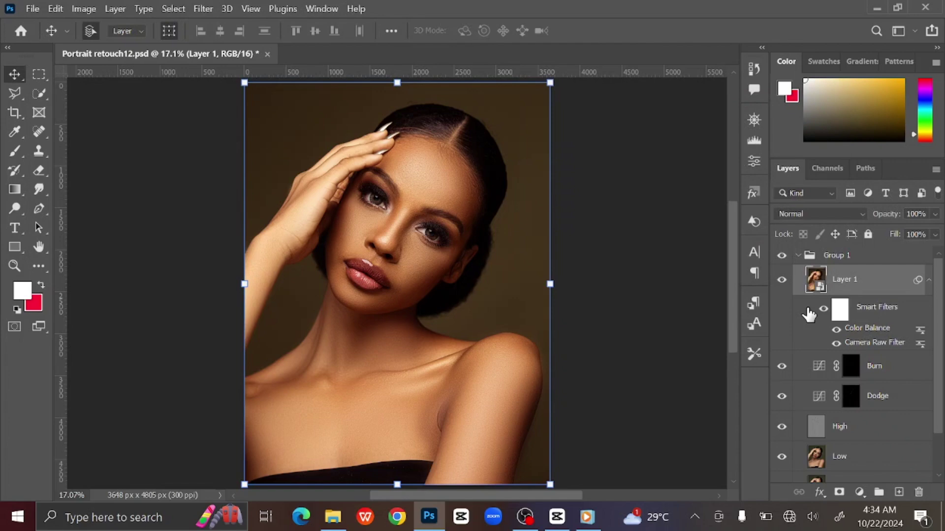
pyautogui.click(928, 280)
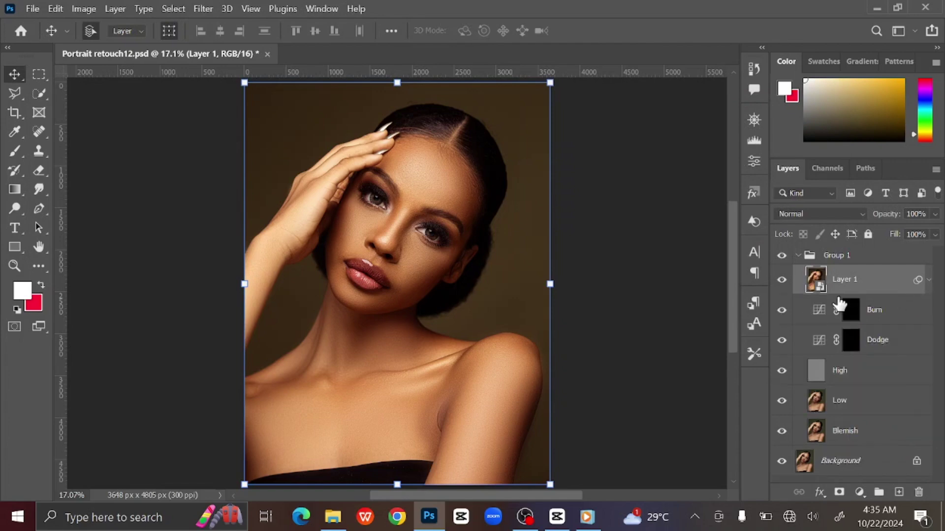
pyautogui.click(783, 281)
pyautogui.click(782, 281)
# Step: Add a new empty layer and set the foreground colour to a very pale lavender
pyautogui.click(899, 493)
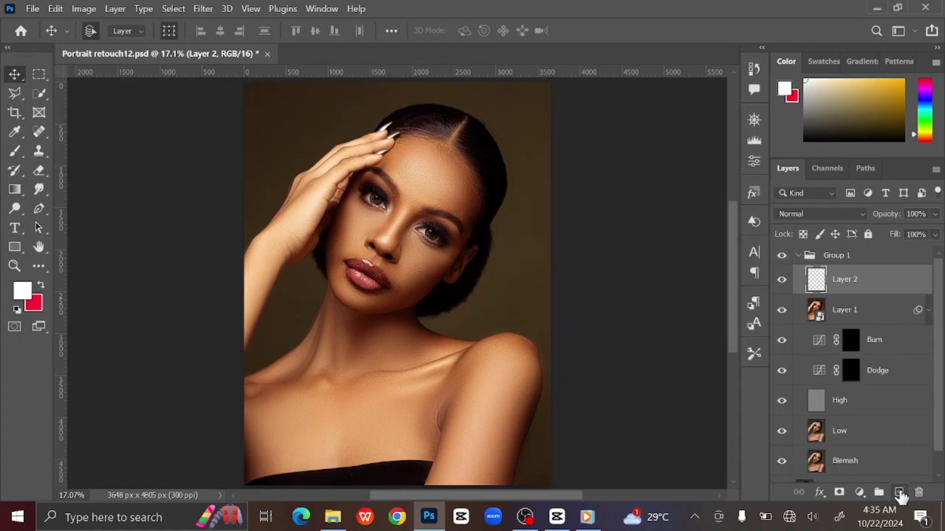
pyautogui.click(784, 89)
pyautogui.moveTo(635, 146); pyautogui.dragTo(615, 124)
pyautogui.click(738, 218)
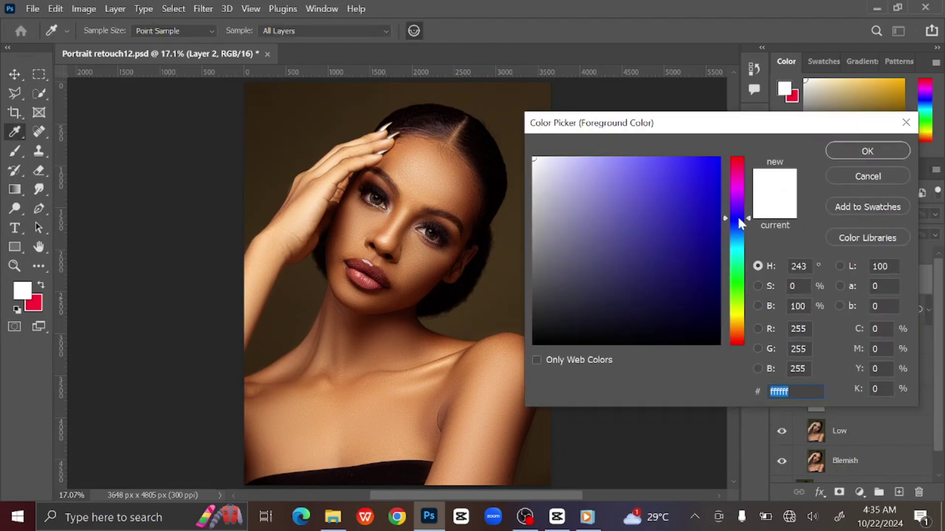
pyautogui.moveTo(555, 160); pyautogui.dragTo(547, 158)
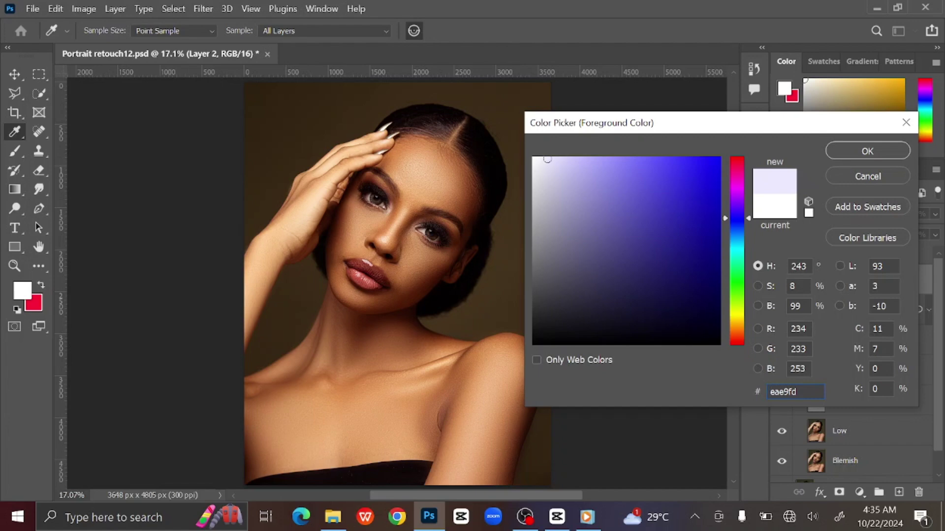
pyautogui.click(867, 156)
# Step: With the Brush at size 50, zoom in and paint the inner eye corner
pyautogui.press('v')
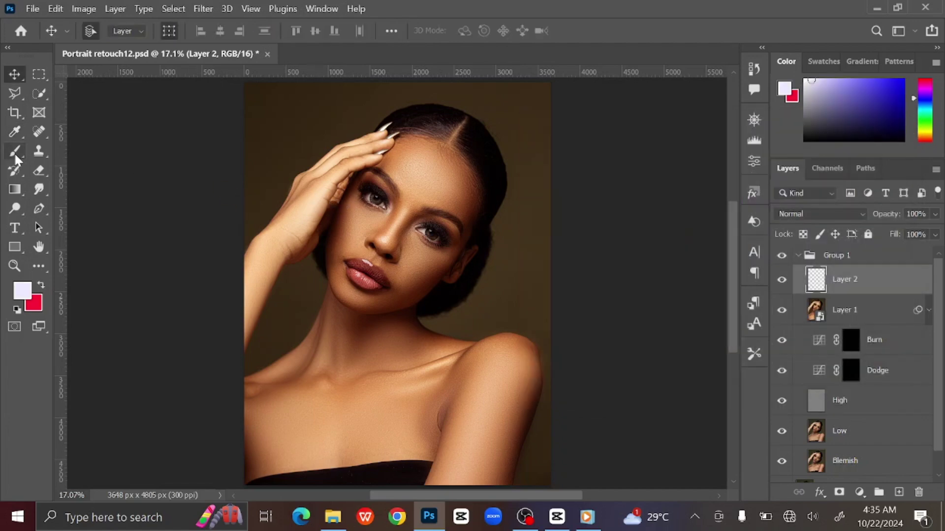
pyautogui.click(15, 151)
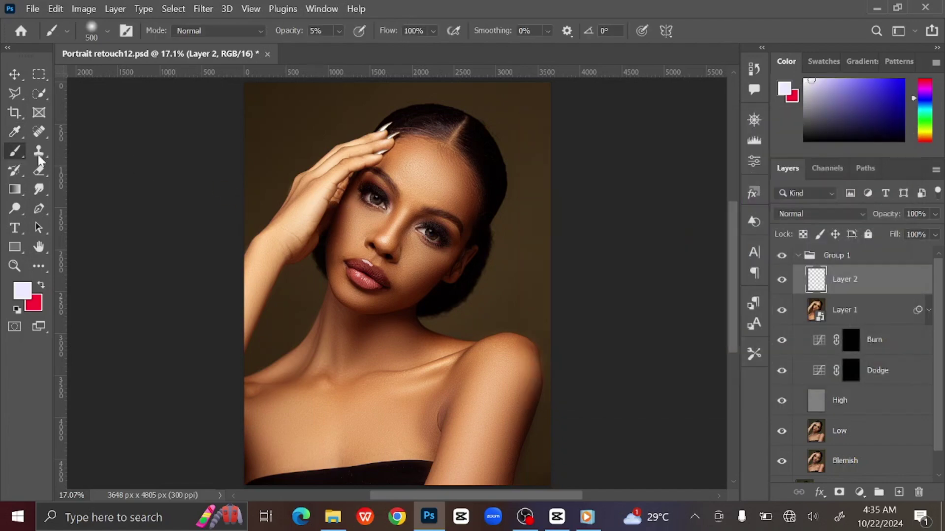
pyautogui.click(339, 32)
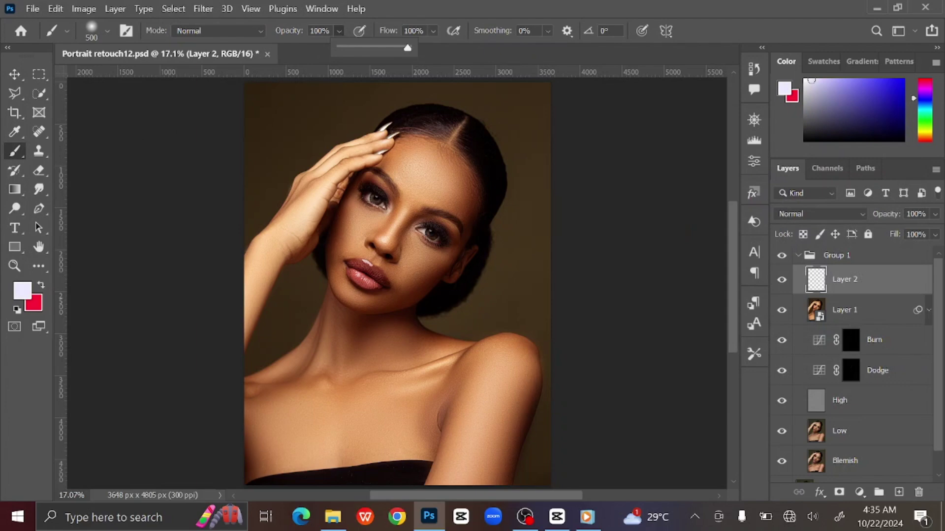
pyautogui.hotkey('ctrl', '+')
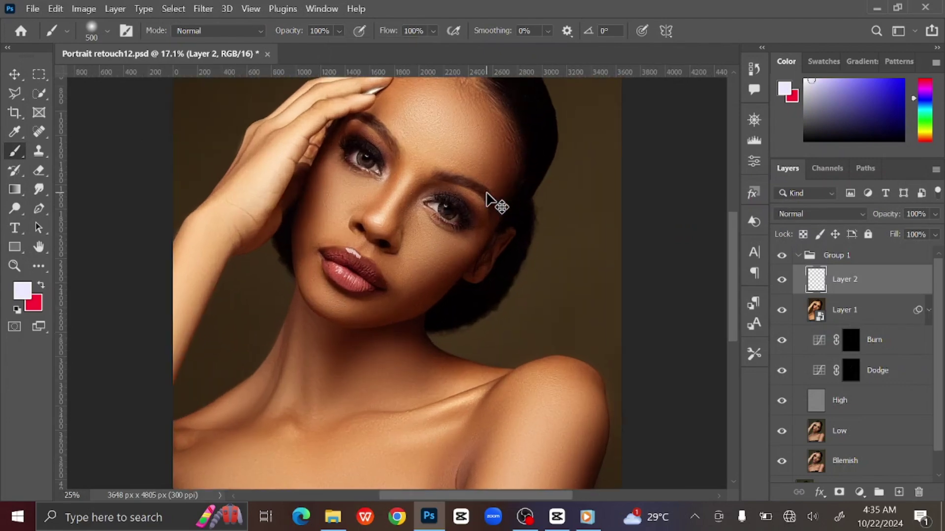
pyautogui.hotkey('ctrl', '+')
pyautogui.hotkey('ctrl', '+')
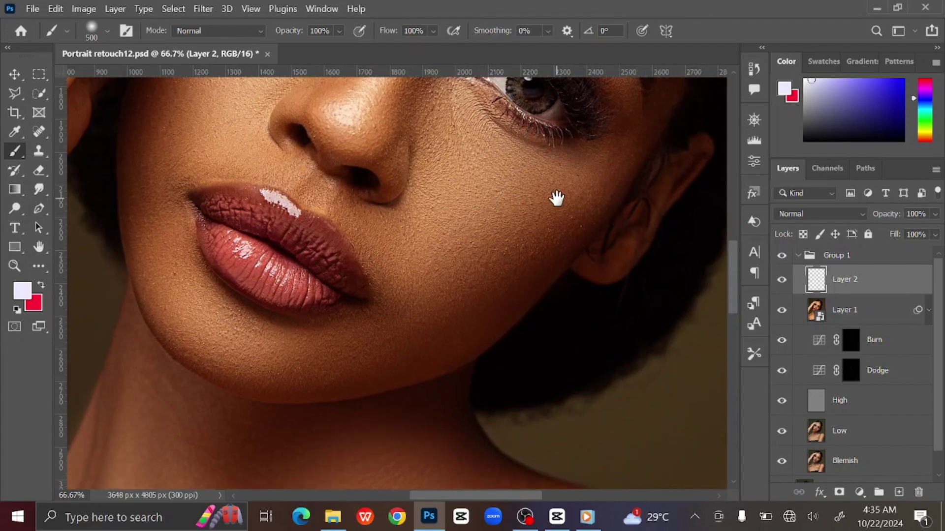
pyautogui.moveTo(557, 199); pyautogui.dragTo(504, 362)
pyautogui.hotkey('ctrl', '+')
pyautogui.press('[')
pyautogui.press('[')
pyautogui.press('[')
pyautogui.press('[')
pyautogui.press('[')
pyautogui.press('[')
pyautogui.press('[')
pyautogui.press('[')
pyautogui.press('[')
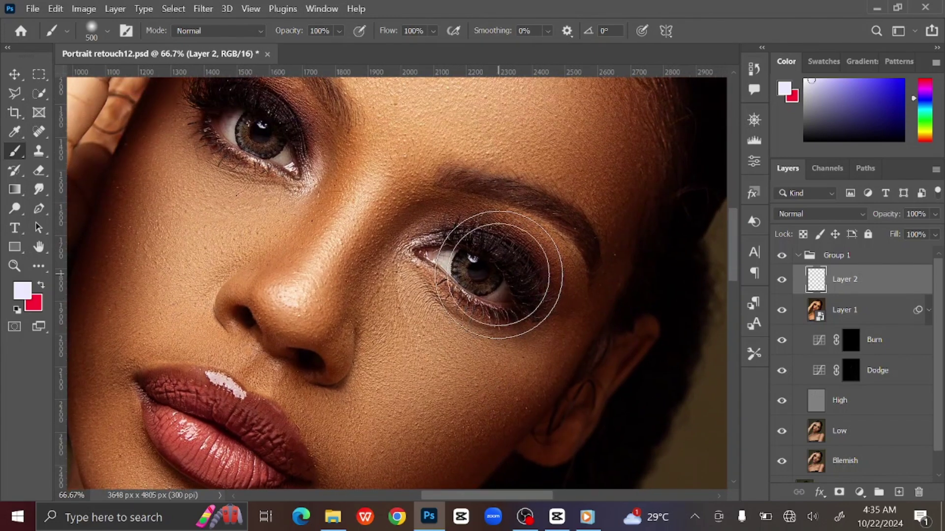
pyautogui.press('[')
pyautogui.press('[')
pyautogui.press('[')
pyautogui.press('[')
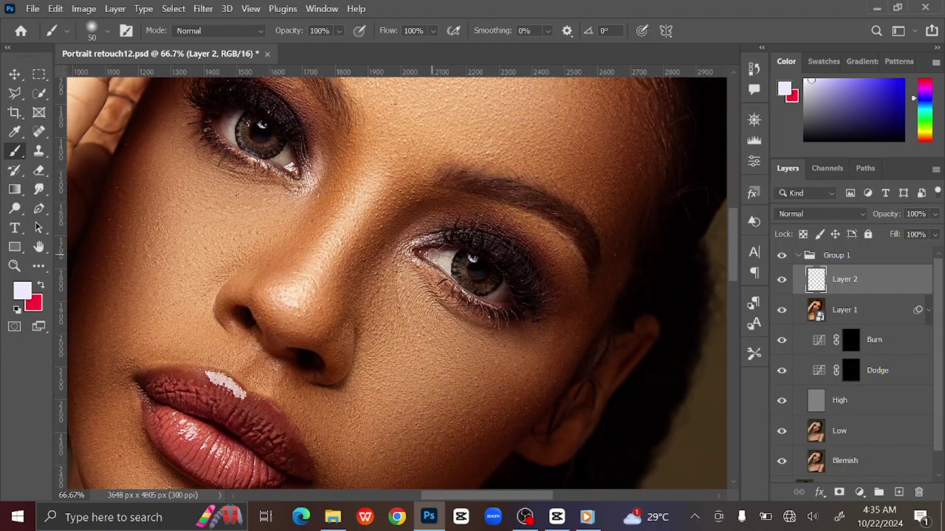
pyautogui.click(433, 254)
# Step: Set the layer's blend mode to Color and whiten the right eye's white
pyautogui.click(813, 216)
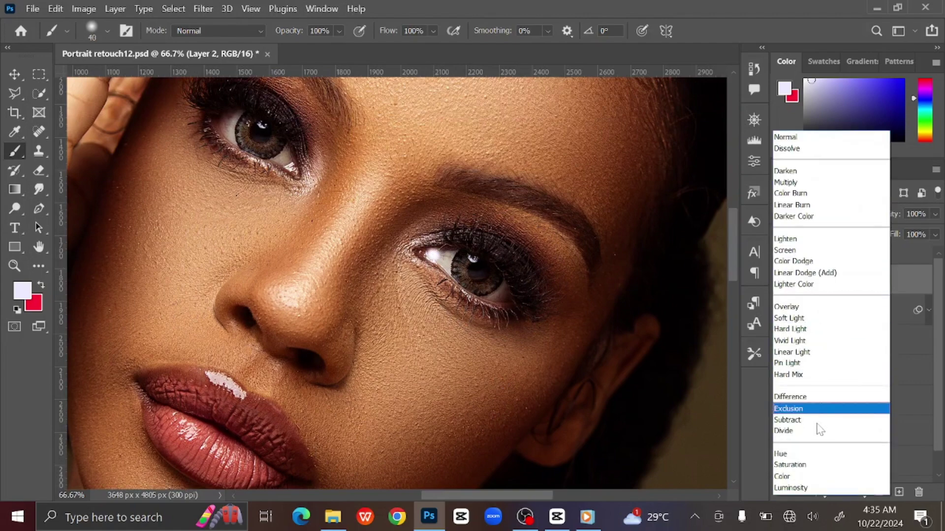
pyautogui.click(813, 476)
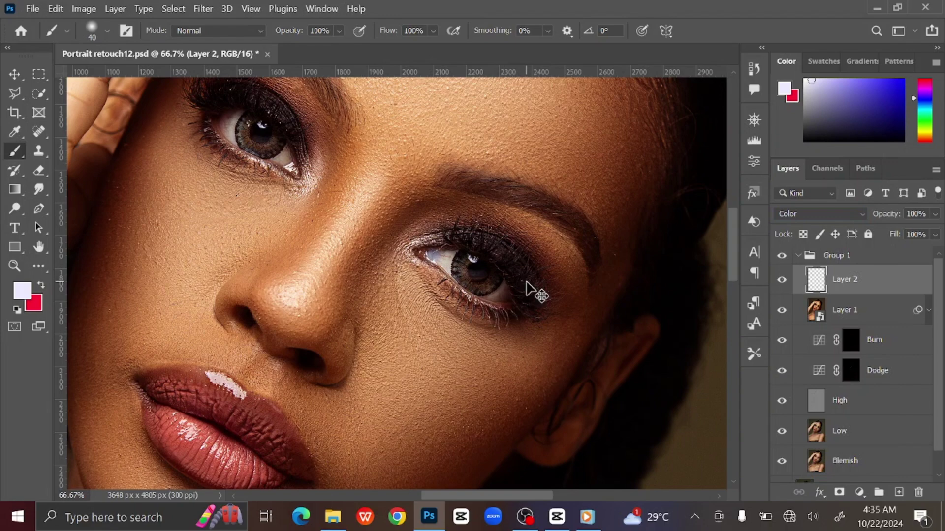
pyautogui.hotkey('ctrl', '+')
pyautogui.press('[')
pyautogui.press('[')
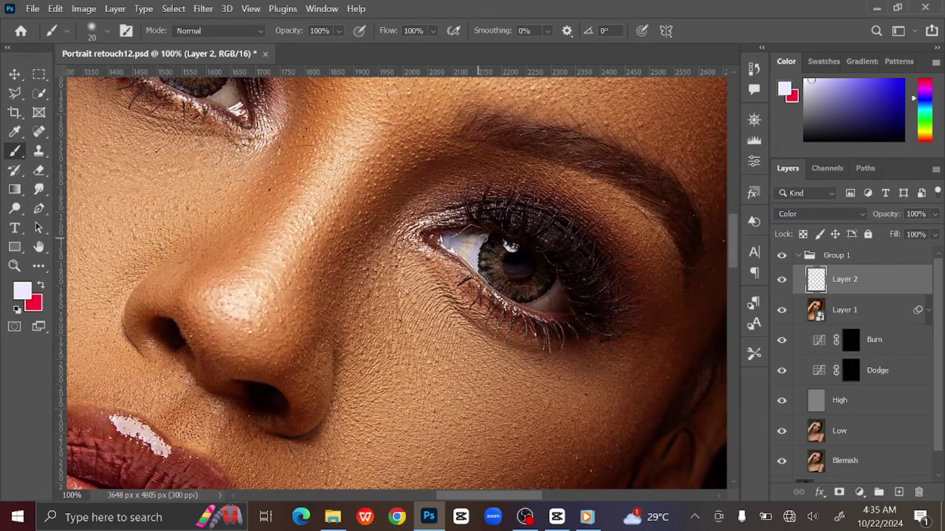
pyautogui.moveTo(470, 241); pyautogui.dragTo(469, 255)
# Step: Whiten the left eye's whites with a size-35 brush, then add a new layer
pyautogui.press('[')
pyautogui.press('[')
pyautogui.press('[')
pyautogui.press(']')
pyautogui.scroll(5, 539, 301)
pyautogui.hscroll(-3, 418, 355)
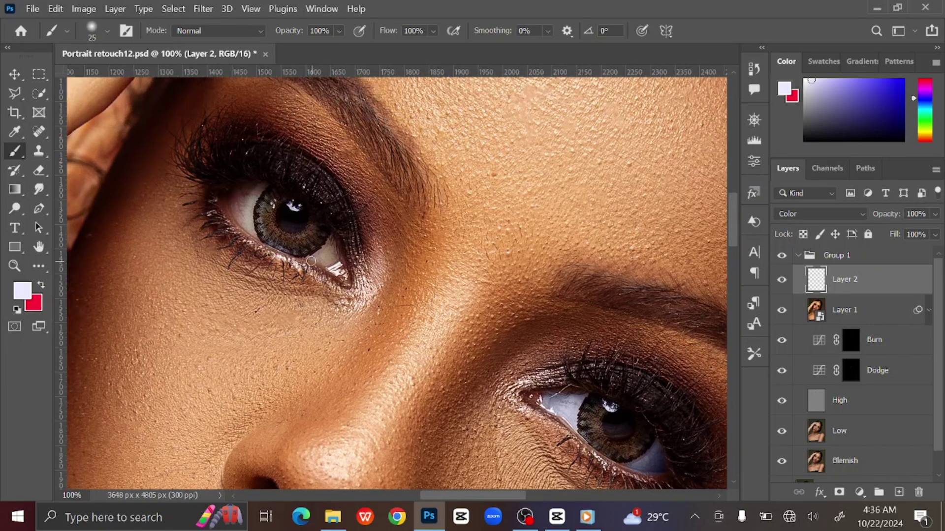
pyautogui.moveTo(324, 256); pyautogui.dragTo(330, 244)
pyautogui.press('[')
pyautogui.press(']')
pyautogui.press(']')
pyautogui.moveTo(236, 212)
pyautogui.mouseDown()
pyautogui.moveTo(254, 193)
pyautogui.moveTo(234, 198)
pyautogui.moveTo(246, 216)
pyautogui.mouseUp()
pyautogui.moveTo(533, 334); pyautogui.dragTo(494, 301)
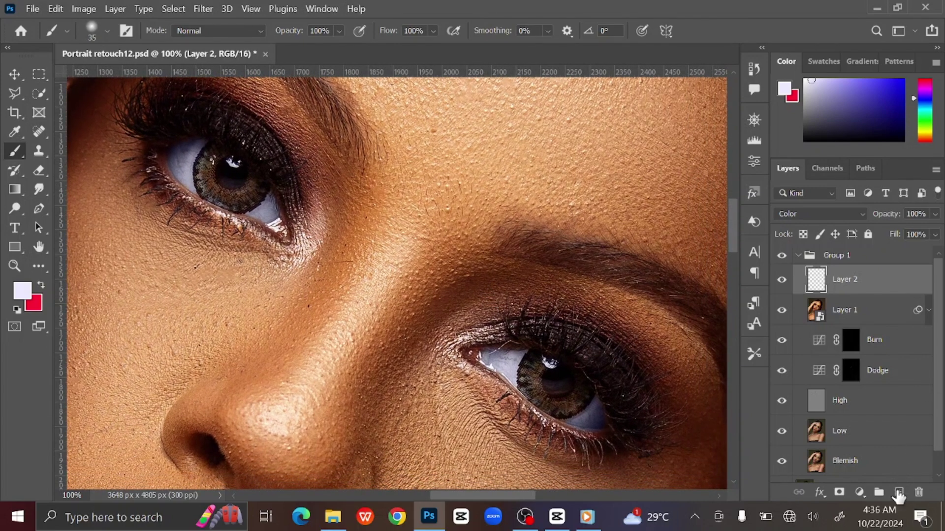
pyautogui.click(899, 493)
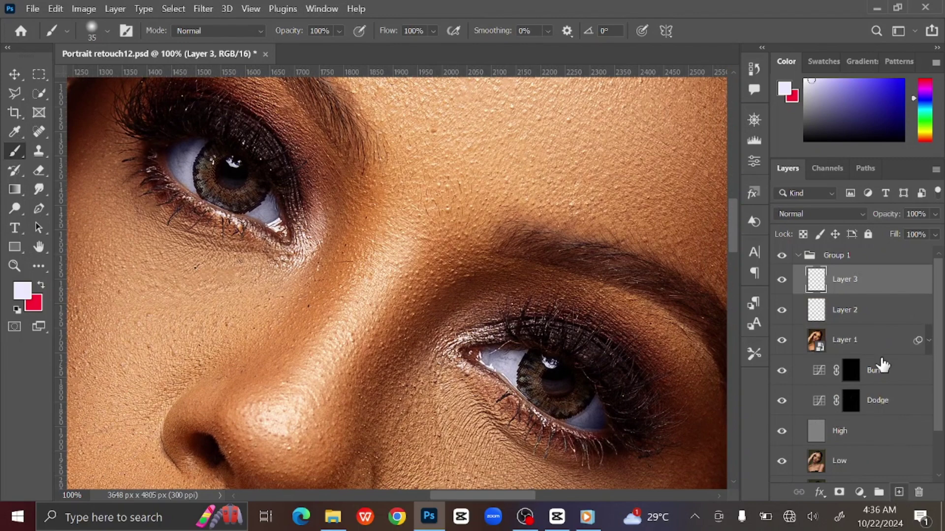
# Step: Set the foreground colour to saturated cyan #4ddefd
pyautogui.click(786, 92)
pyautogui.moveTo(684, 133); pyautogui.dragTo(717, 114)
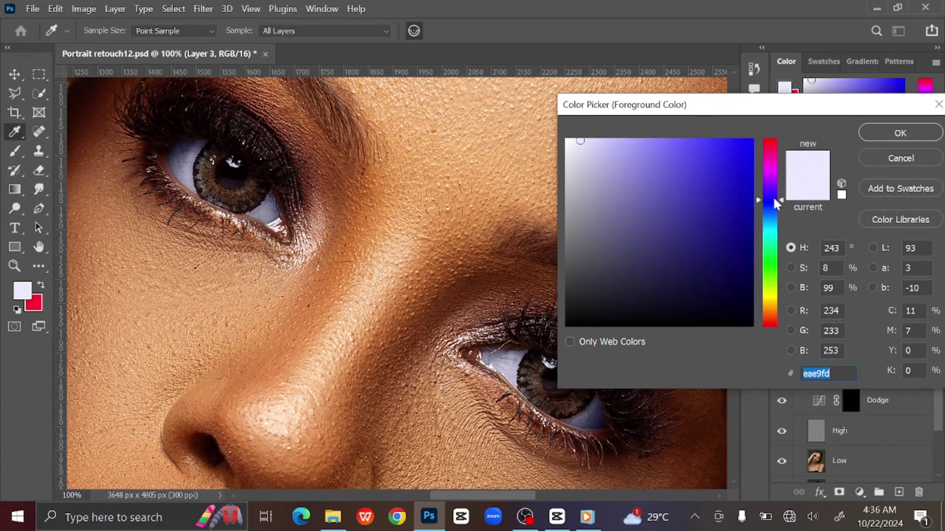
pyautogui.moveTo(772, 196); pyautogui.dragTo(771, 230)
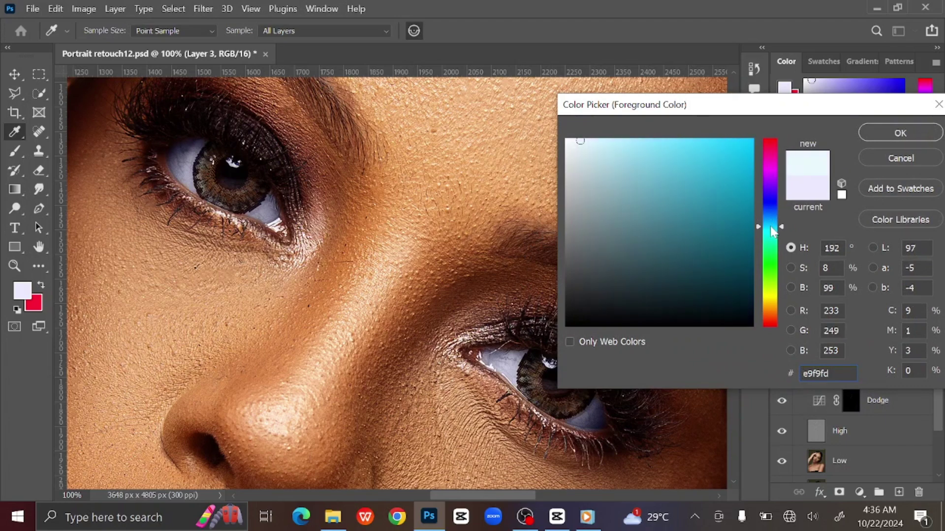
pyautogui.moveTo(695, 152); pyautogui.dragTo(696, 141)
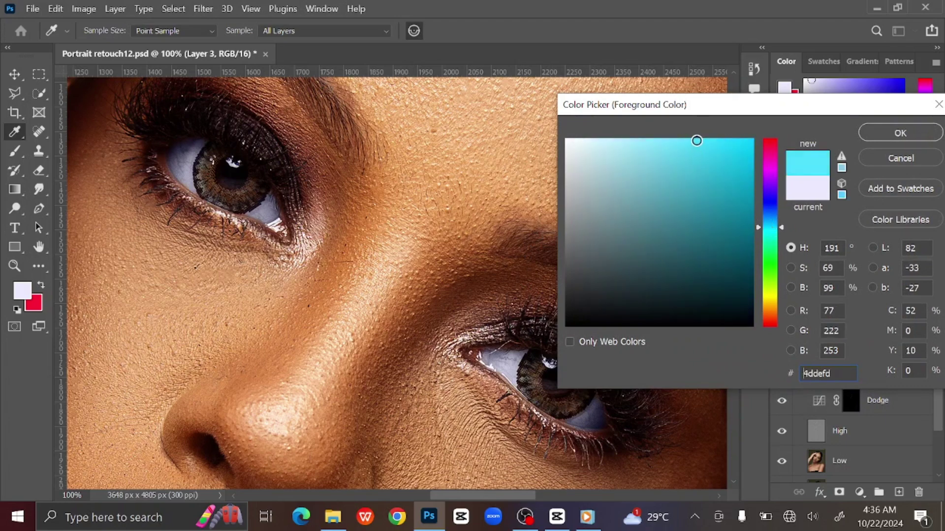
pyautogui.click(827, 374)
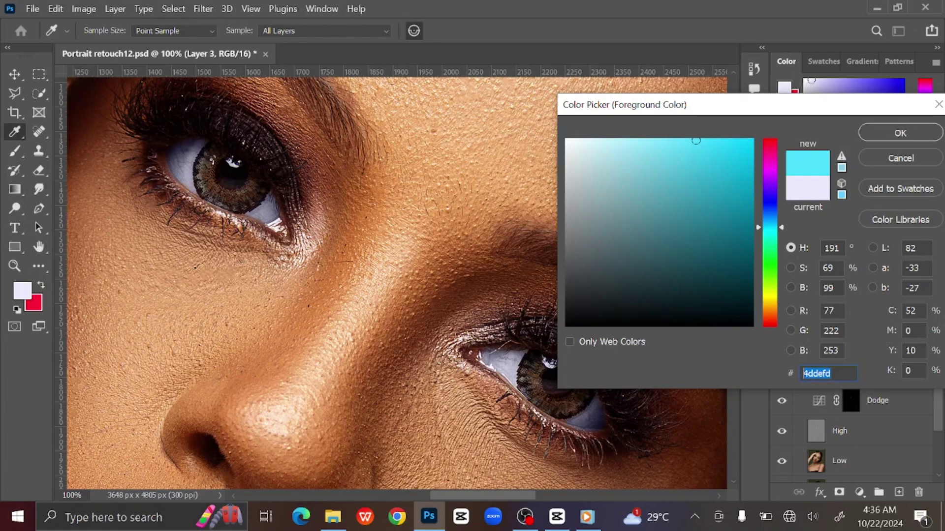
pyautogui.click(883, 135)
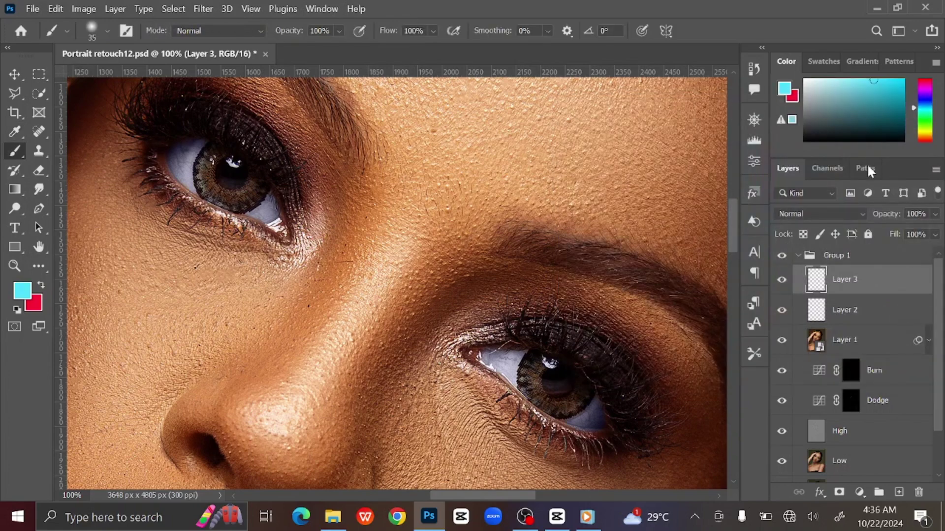
# Step: Set Layer 3 to Color blend mode and paint both irises teal
pyautogui.click(823, 212)
pyautogui.click(823, 478)
pyautogui.moveTo(528, 364); pyautogui.dragTo(538, 401)
pyautogui.moveTo(551, 407)
pyautogui.mouseDown()
pyautogui.moveTo(588, 394)
pyautogui.moveTo(551, 394)
pyautogui.moveTo(531, 385)
pyautogui.mouseUp()
pyautogui.moveTo(196, 187)
pyautogui.mouseDown()
pyautogui.moveTo(207, 155)
pyautogui.moveTo(200, 179)
pyautogui.moveTo(233, 203)
pyautogui.mouseUp()
pyautogui.hotkey('ctrl', 'z')
pyautogui.moveTo(208, 155)
pyautogui.mouseDown()
pyautogui.moveTo(207, 189)
pyautogui.moveTo(219, 199)
pyautogui.moveTo(260, 191)
pyautogui.mouseUp()
# Step: Zoom out to 50%, set Layer 3 opacity to 55%, and add Layer 4
pyautogui.hotkey('ctrl', '-')
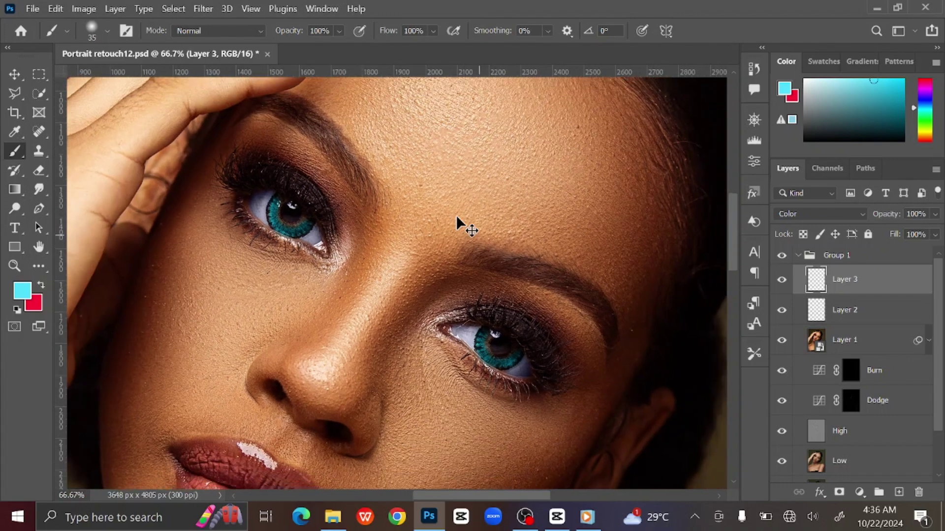
pyautogui.hotkey('ctrl', '-')
pyautogui.moveTo(502, 279); pyautogui.dragTo(491, 255)
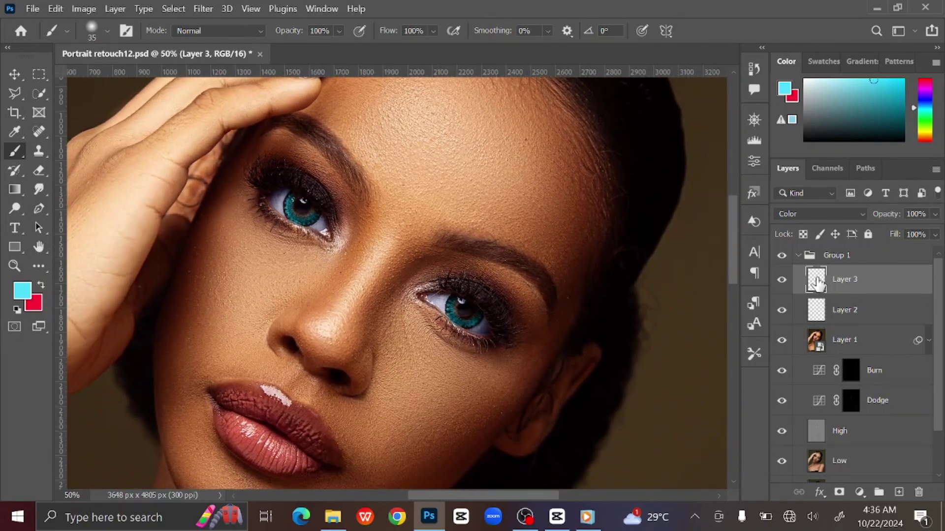
pyautogui.click(935, 214)
pyautogui.moveTo(933, 229); pyautogui.dragTo(900, 232)
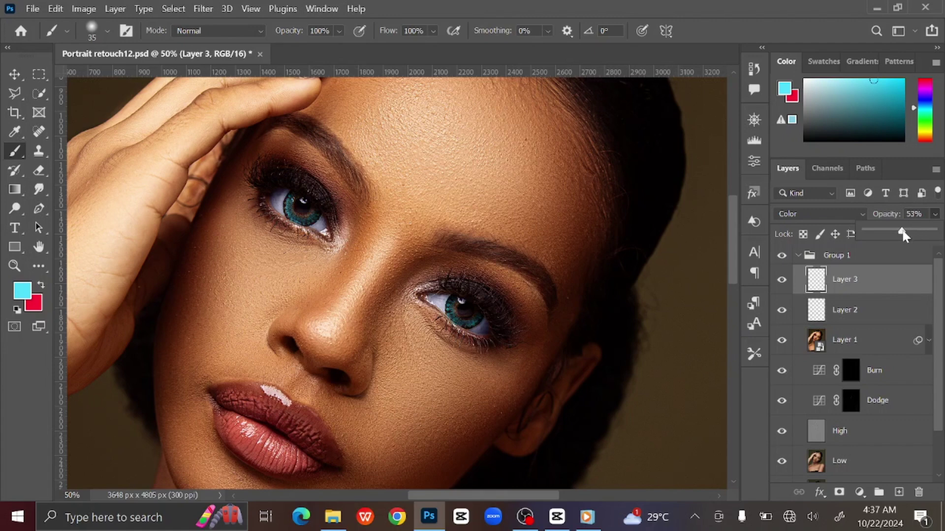
pyautogui.moveTo(903, 231); pyautogui.dragTo(903, 231)
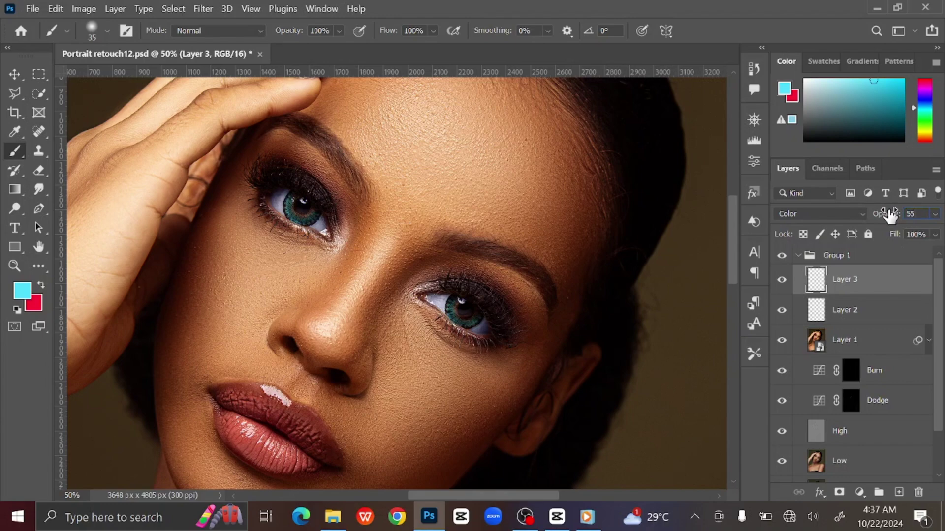
pyautogui.press('Return')
pyautogui.click(902, 493)
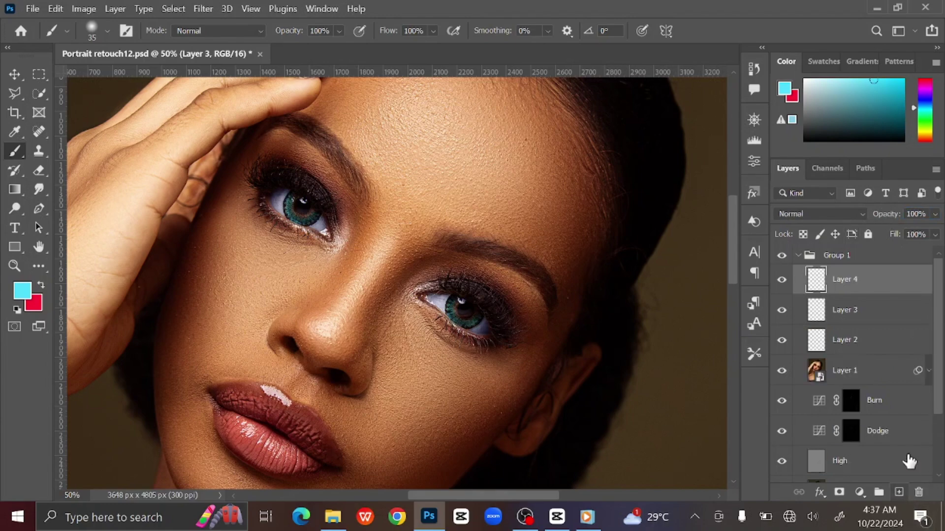
# Step: Set the foreground colour to bright orange #ff8400
pyautogui.click(790, 94)
pyautogui.moveTo(761, 286); pyautogui.dragTo(760, 312)
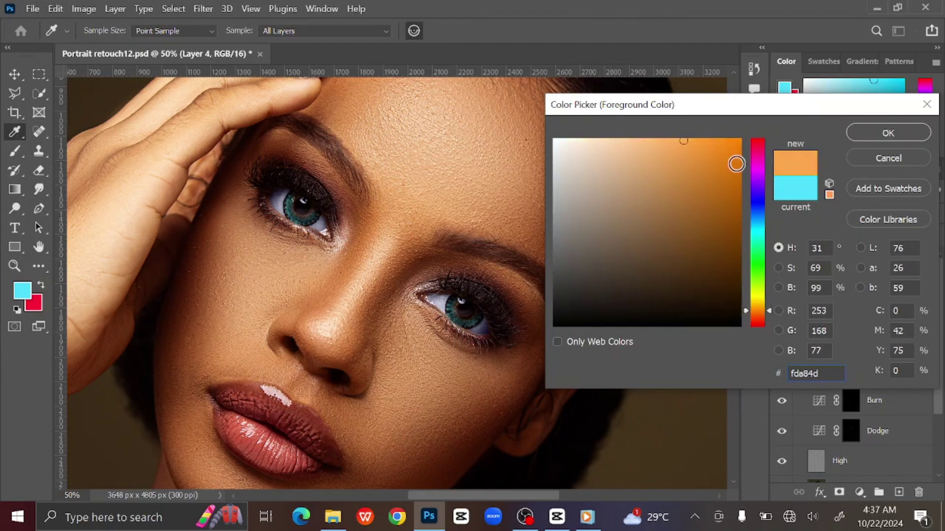
pyautogui.moveTo(738, 146); pyautogui.dragTo(802, 112)
pyautogui.doubleClick(807, 373)
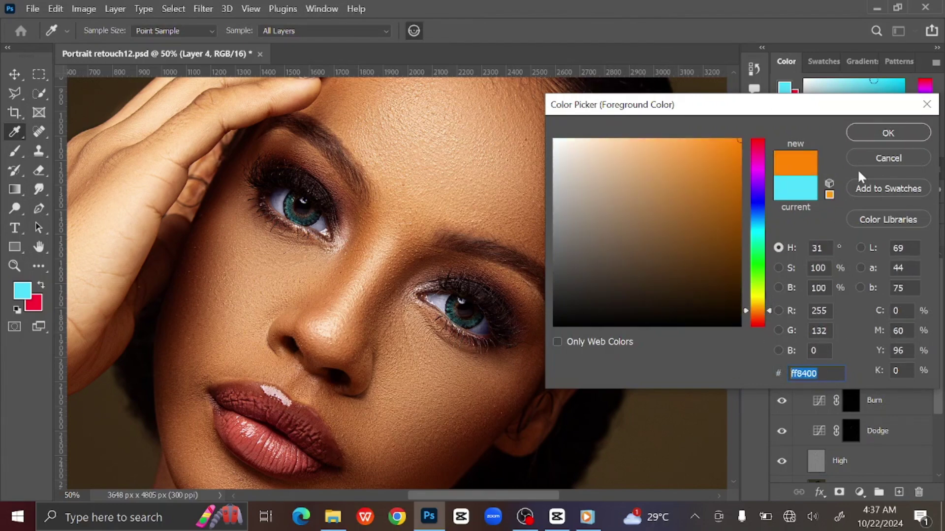
pyautogui.click(875, 133)
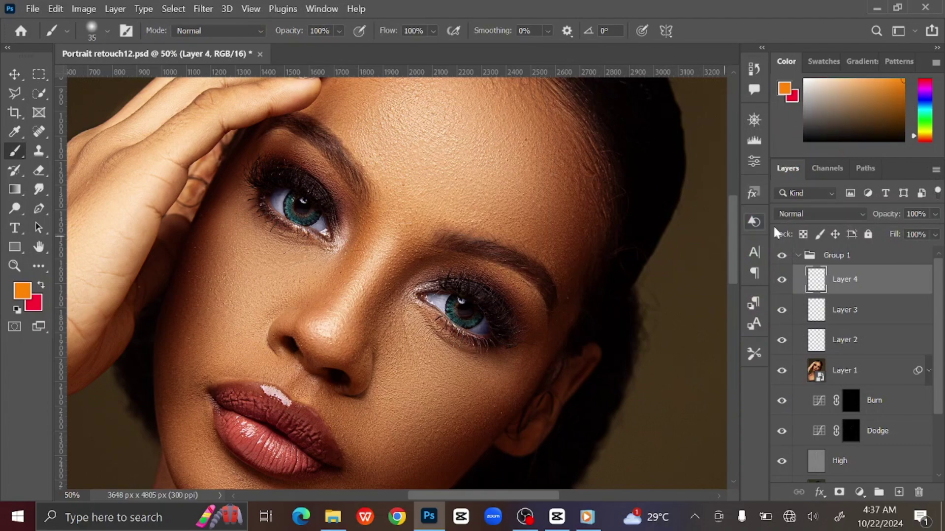
# Step: Set Layer 4 to Color mode and tint around both irises orange at 66.67% zoom
pyautogui.click(825, 214)
pyautogui.click(811, 473)
pyautogui.hotkey('ctrl', '+')
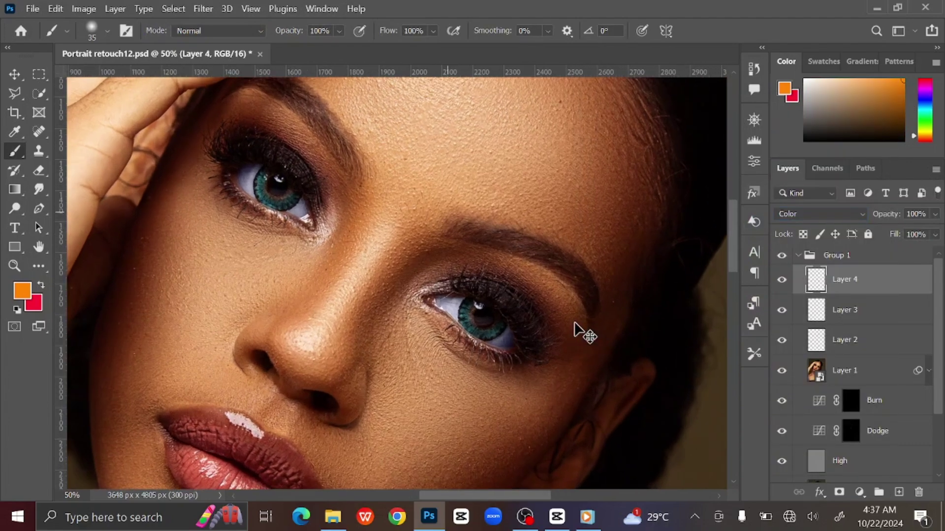
pyautogui.hotkey('ctrl', '+')
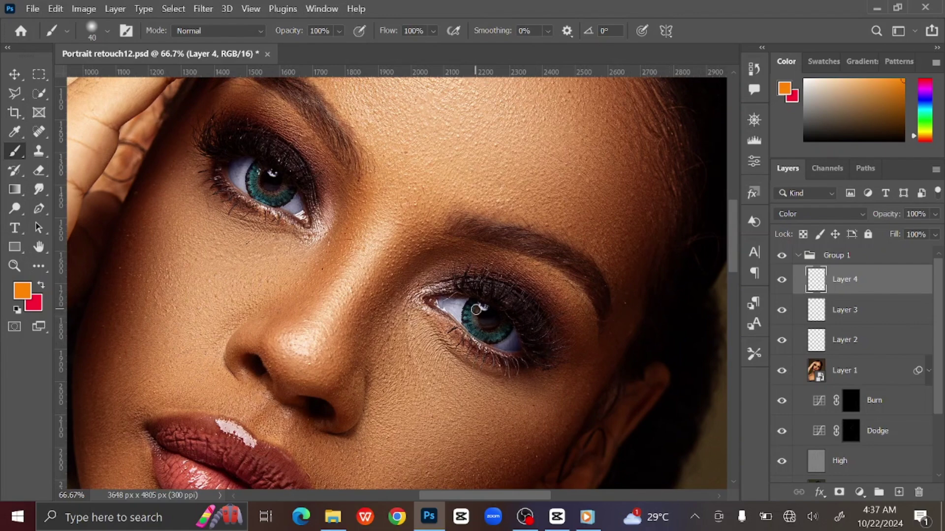
pyautogui.moveTo(475, 327); pyautogui.dragTo(485, 335)
pyautogui.moveTo(264, 169)
pyautogui.mouseDown()
pyautogui.moveTo(258, 189)
pyautogui.moveTo(270, 196)
pyautogui.moveTo(286, 183)
pyautogui.mouseUp()
# Step: Lower Layer 4's opacity to 55% and fit the whole image on screen
pyautogui.click(935, 215)
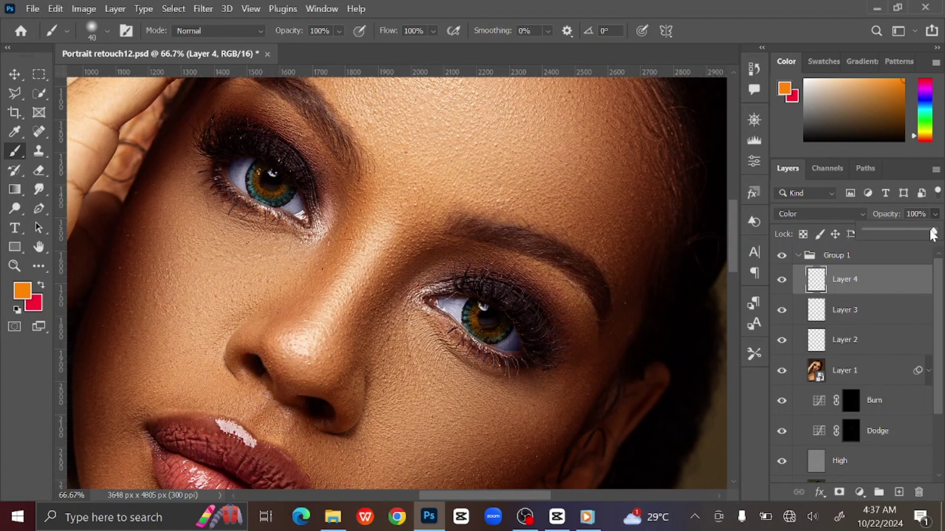
pyautogui.moveTo(935, 230); pyautogui.dragTo(904, 234)
pyautogui.hotkey('ctrl', '-')
pyautogui.hotkey('ctrl', '-')
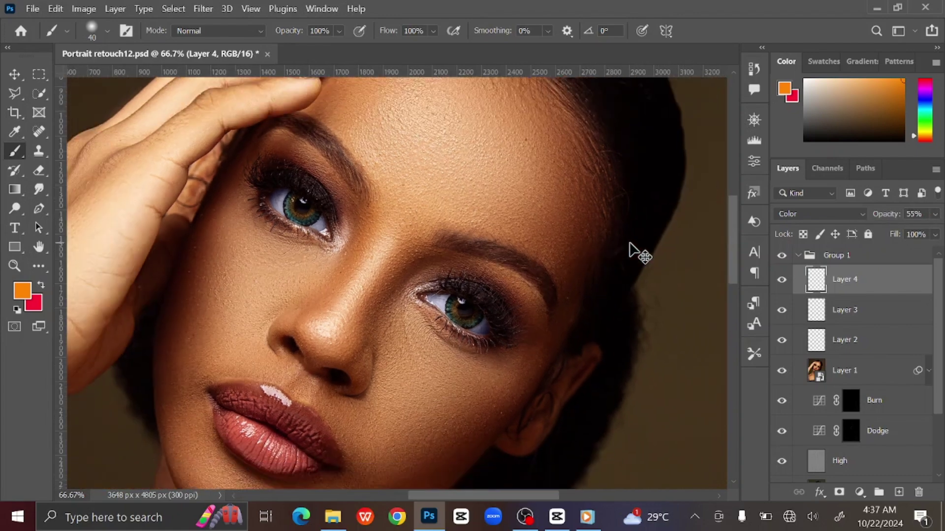
pyautogui.hotkey('ctrl', '0')
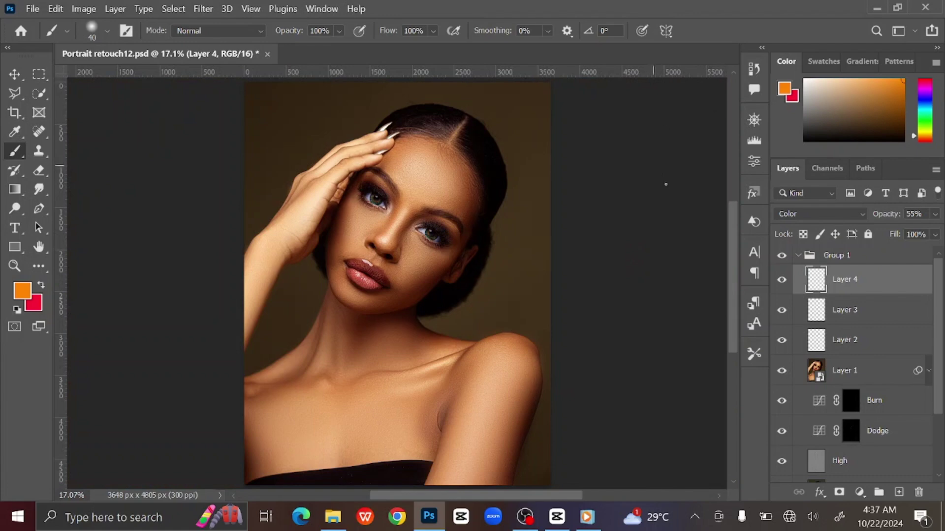
# Step: Set the teal Layer 3's opacity to 50% and switch to the Move tool
pyautogui.click(881, 310)
pyautogui.click(880, 217)
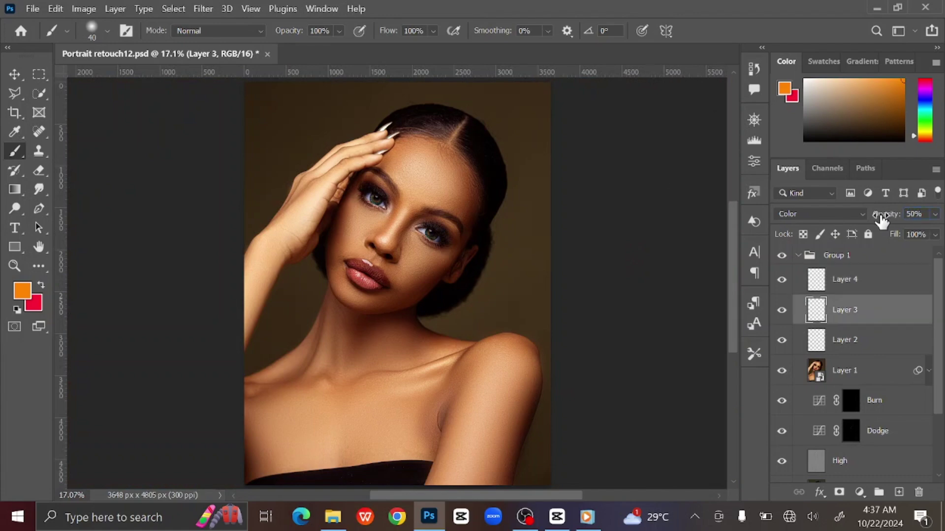
pyautogui.click(14, 74)
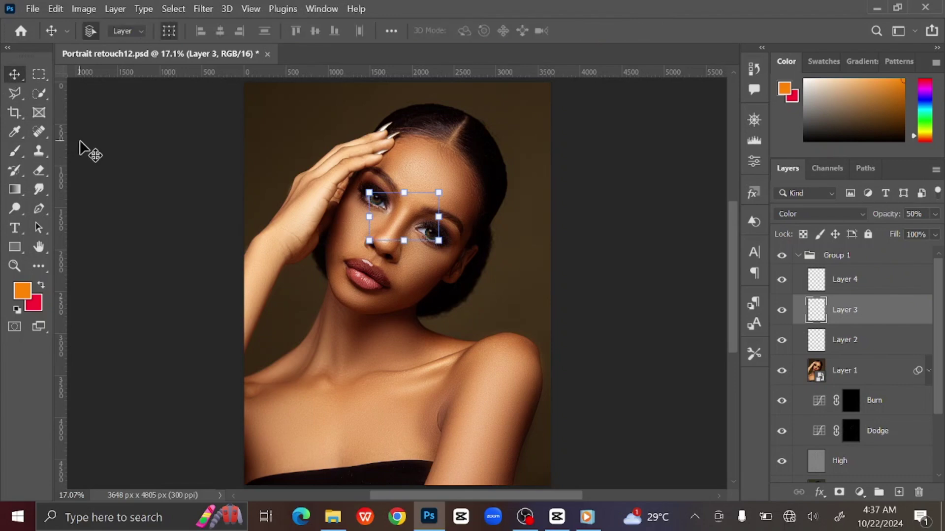
pyautogui.click(732, 244)
# Step: Collapse Group 1 and toggle its visibility to compare with the original photo
pyautogui.click(797, 256)
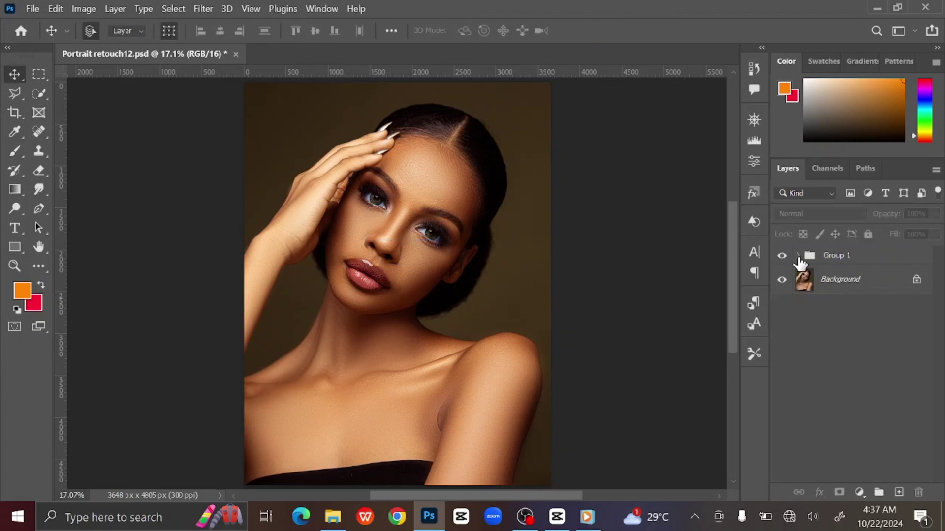
pyautogui.click(782, 256)
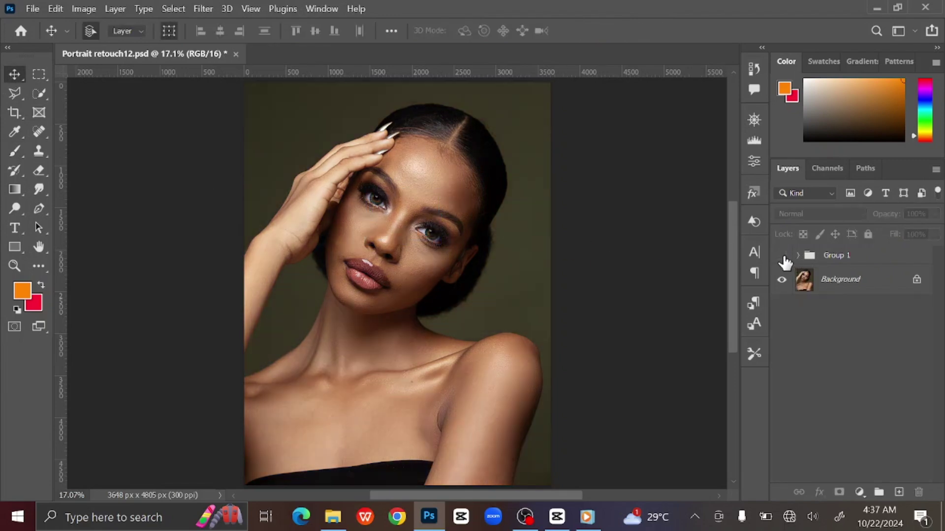
pyautogui.click(782, 256)
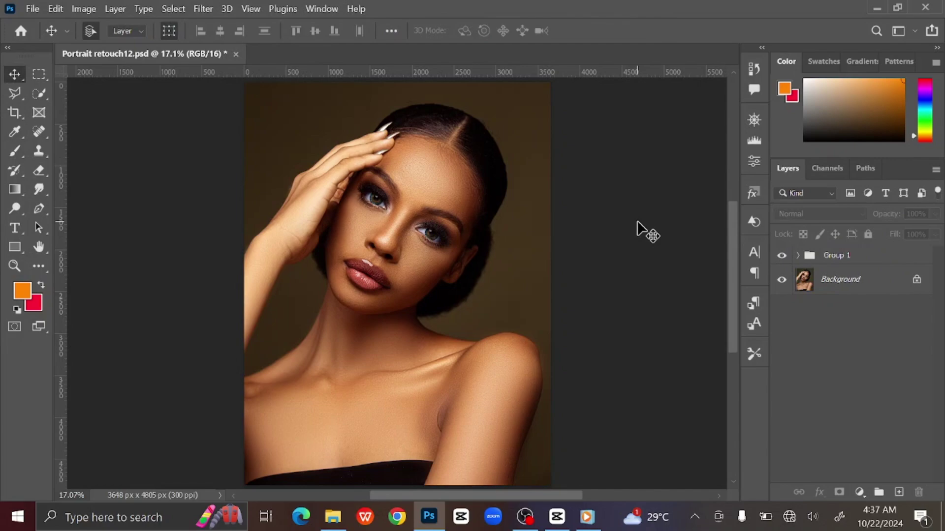